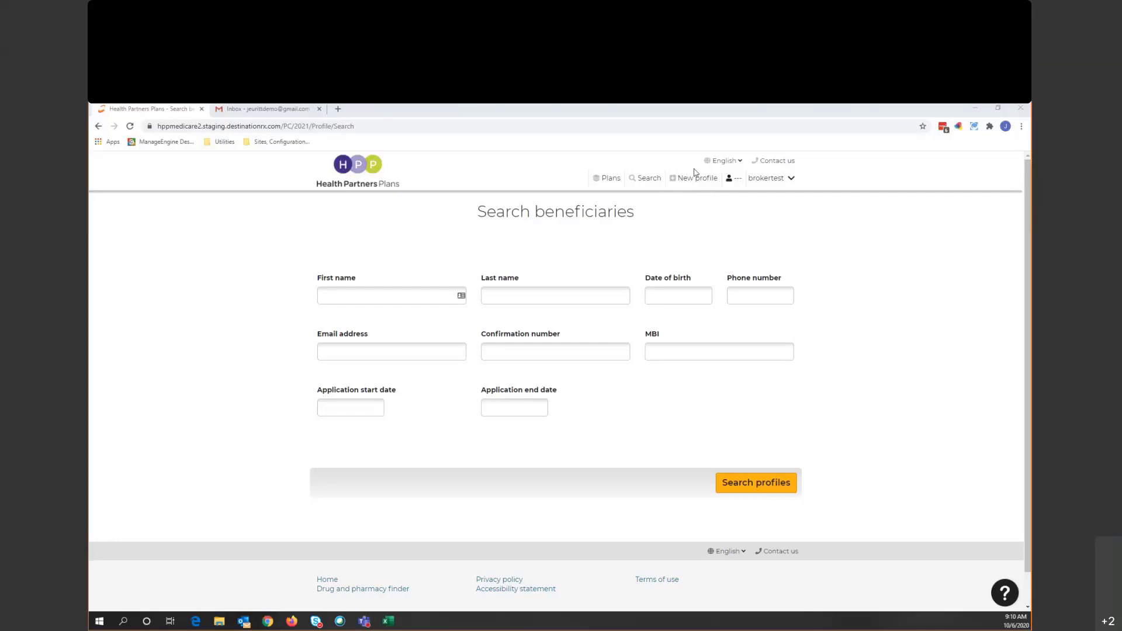
# - Open the plan shopping page, dismiss the ZIP code prompt, and return to beneficiary search
pyautogui.click(610, 179)
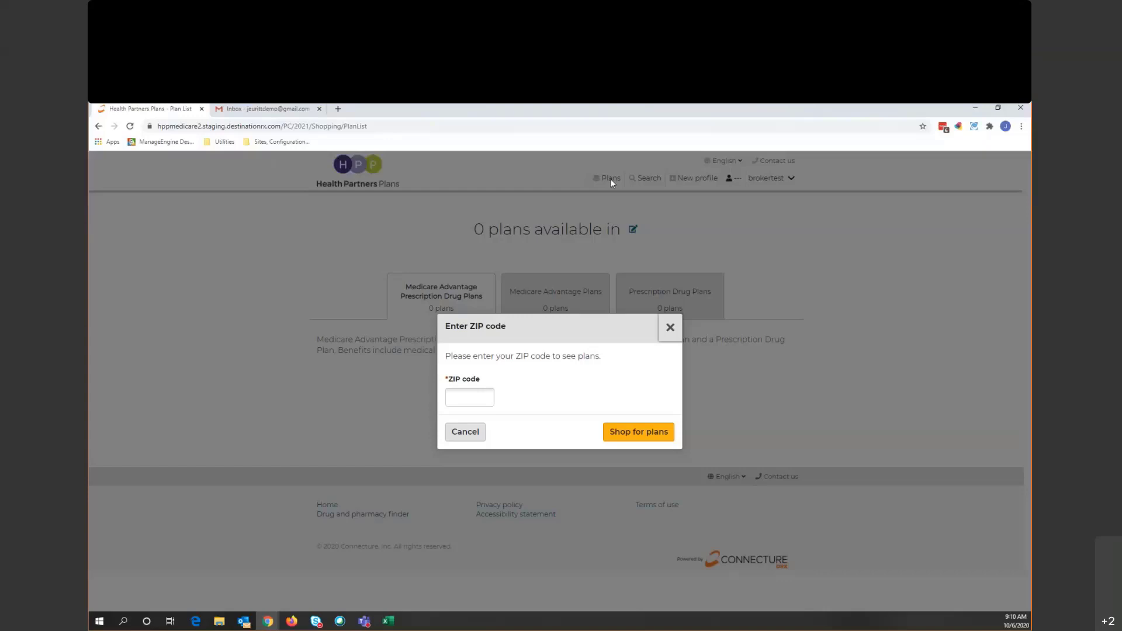
pyautogui.click(670, 329)
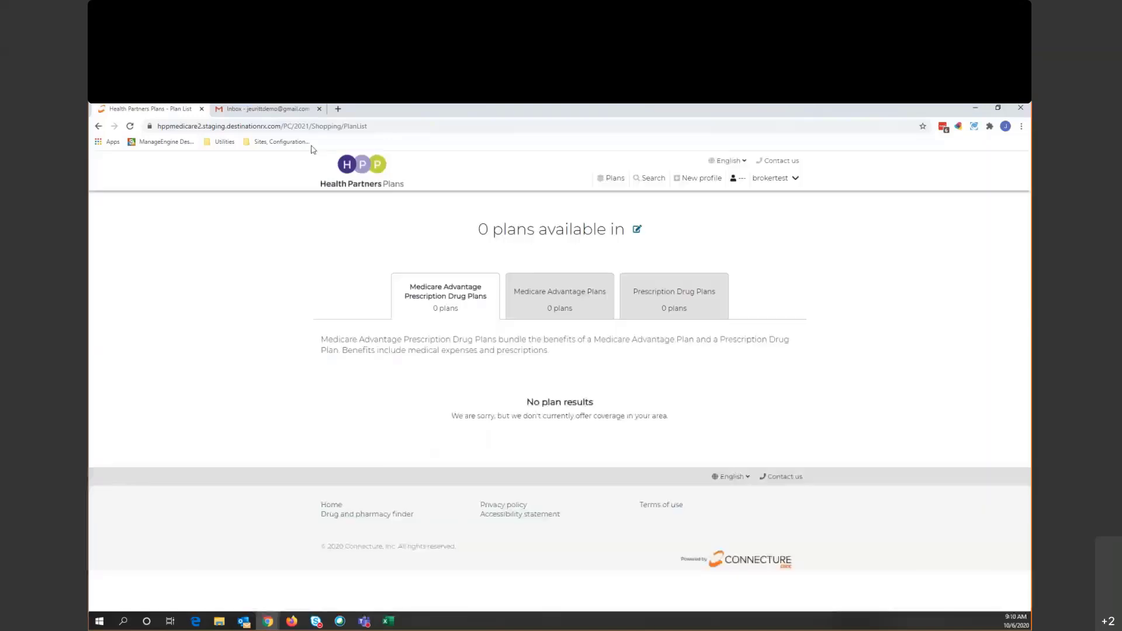
pyautogui.click(355, 178)
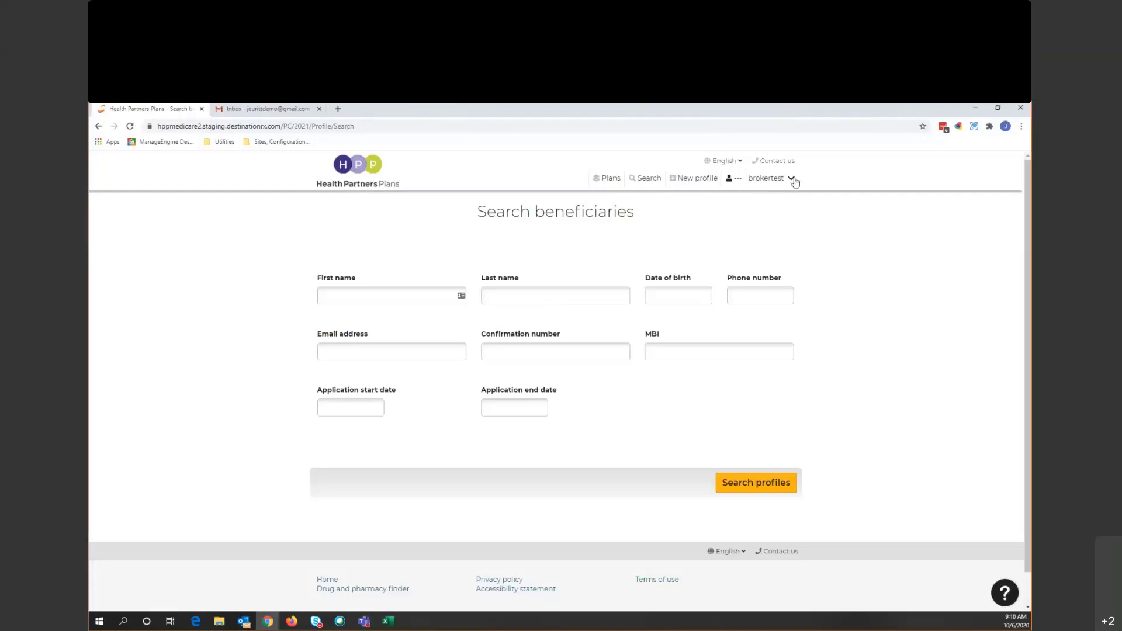
# - Copy the personalized shopping link from the brokertest Account overview, then return to Search beneficiaries
pyautogui.click(790, 179)
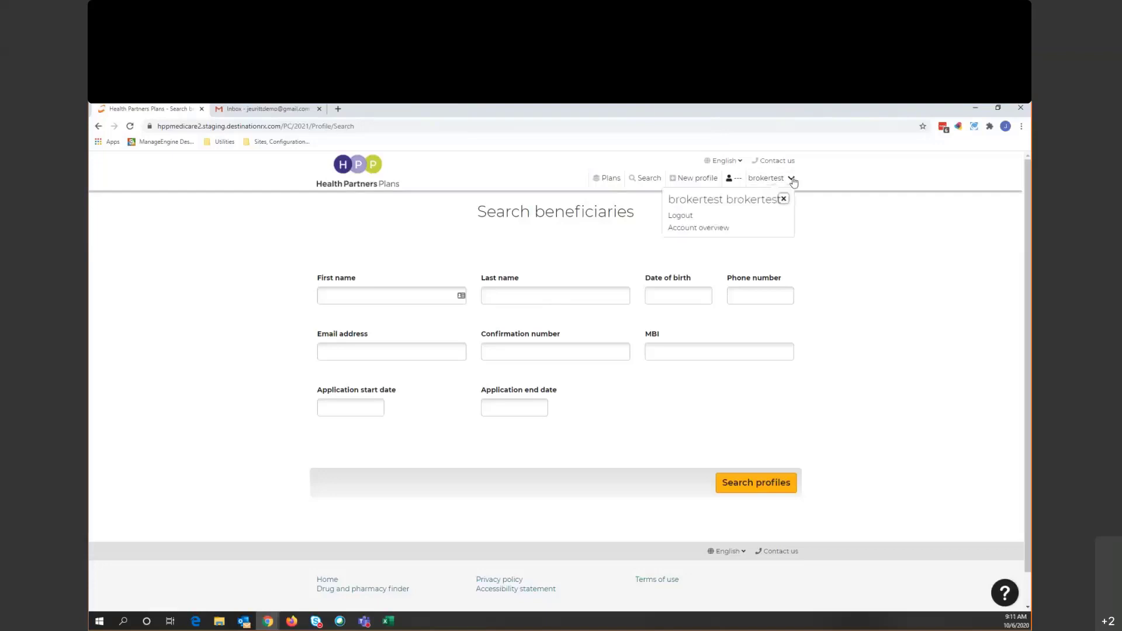
pyautogui.click(724, 232)
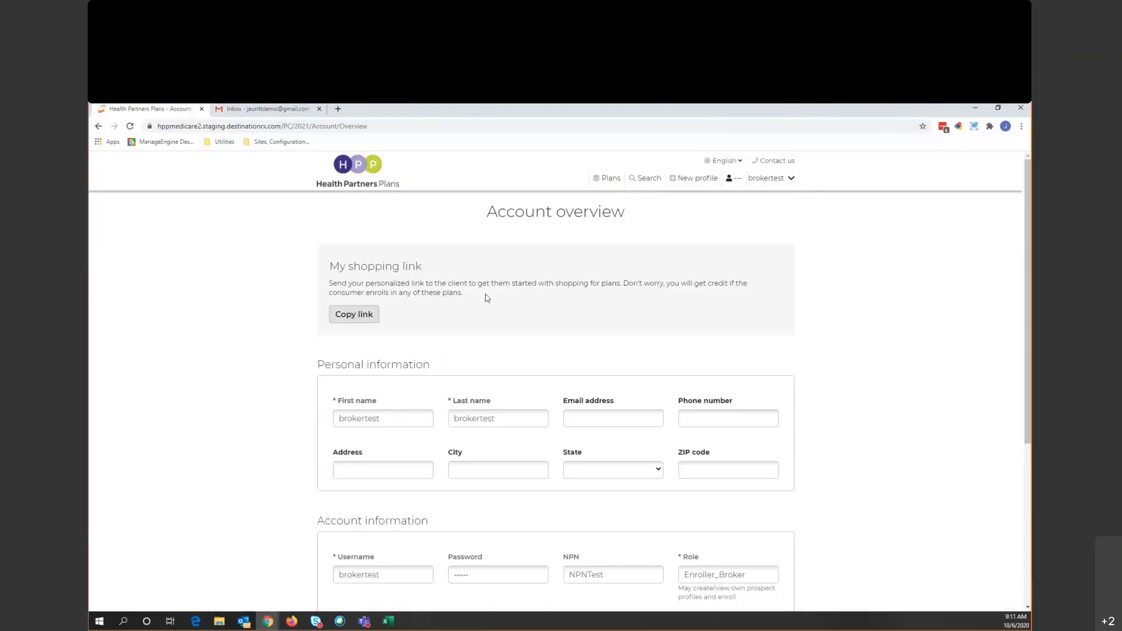
pyautogui.click(352, 314)
pyautogui.click(366, 318)
pyautogui.click(781, 179)
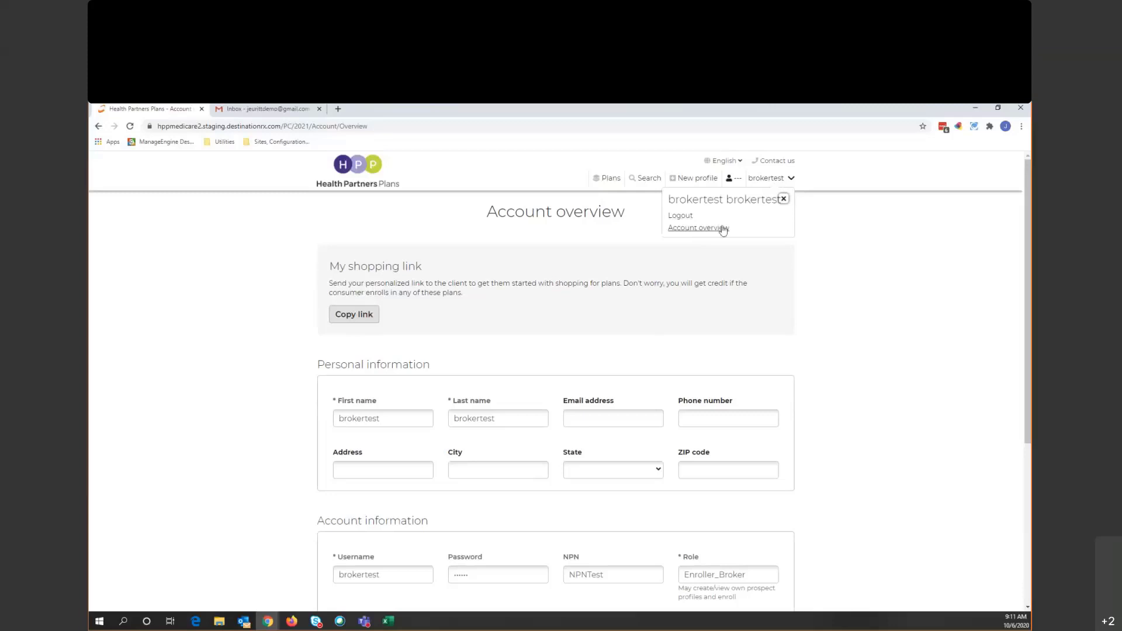
pyautogui.click(358, 182)
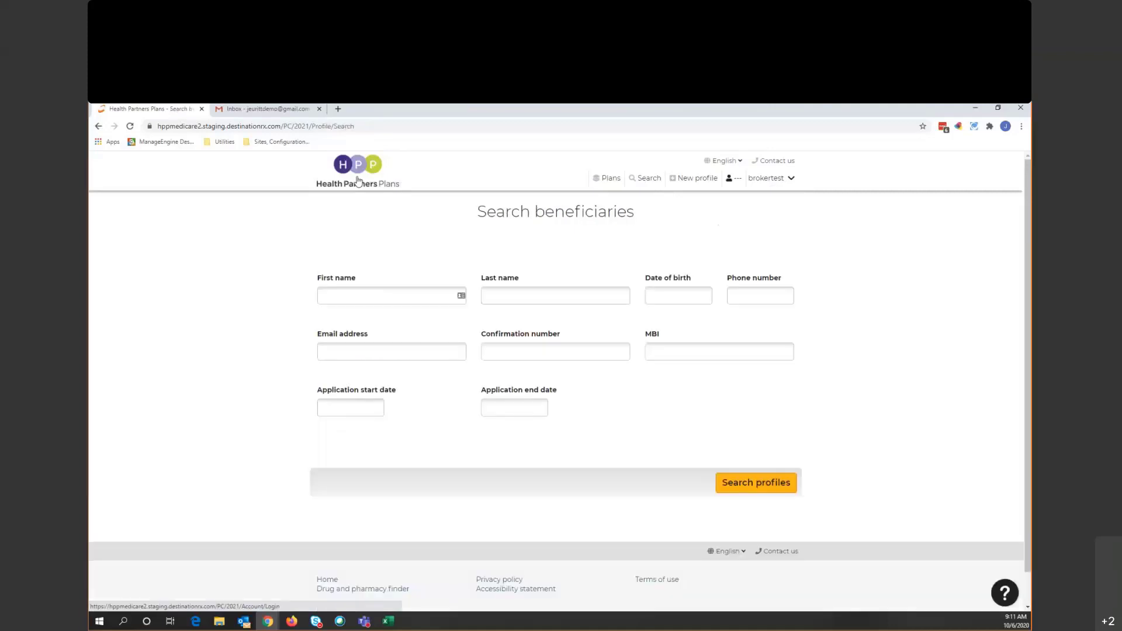
# - Search profiles by the beneficiary's first and last name and open the matching profile
pyautogui.click(402, 292)
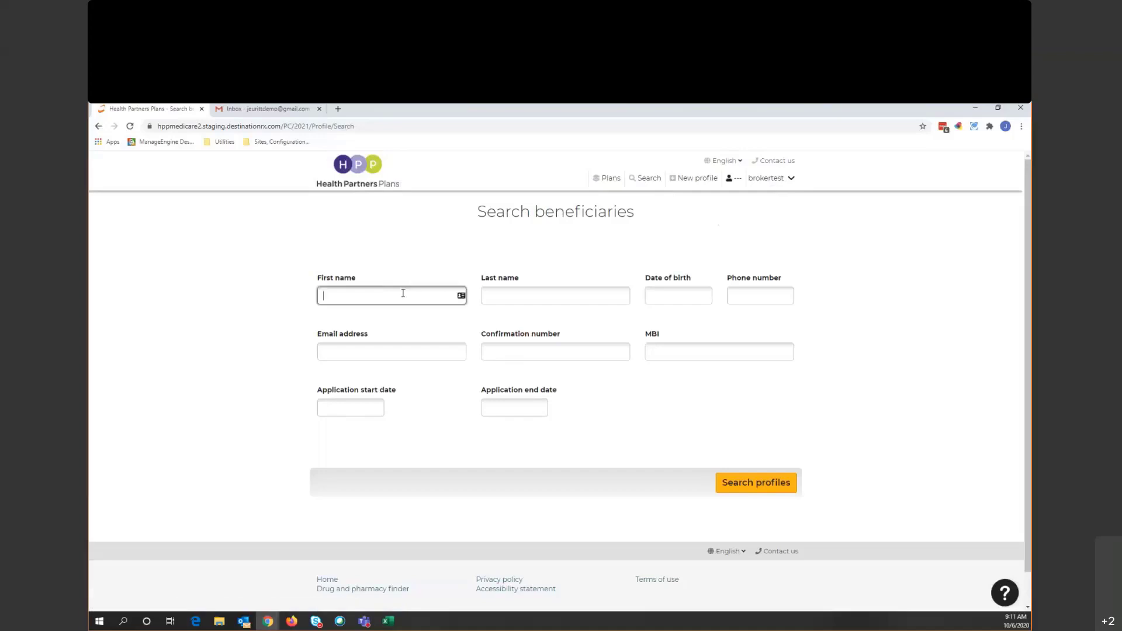
pyautogui.press('Tab')
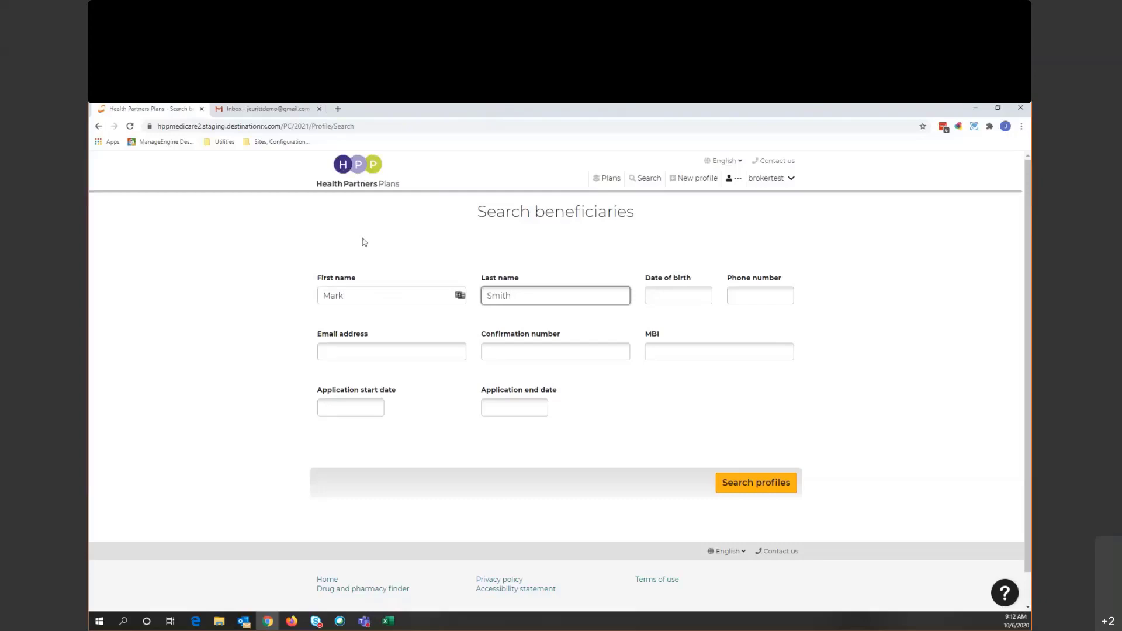
pyautogui.click(765, 483)
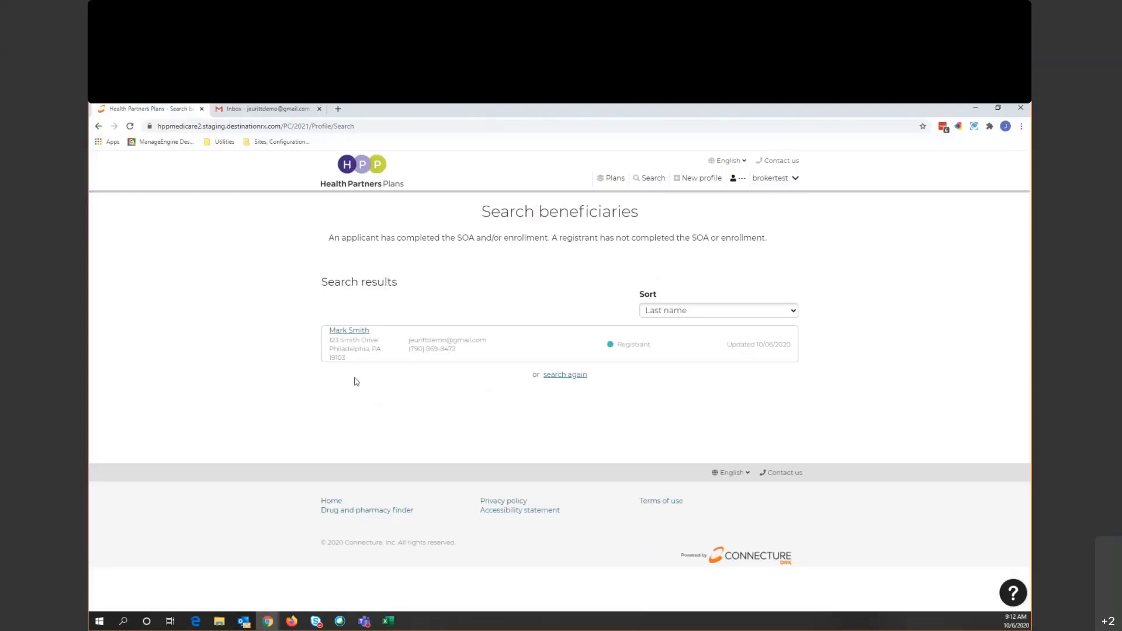
pyautogui.click(351, 332)
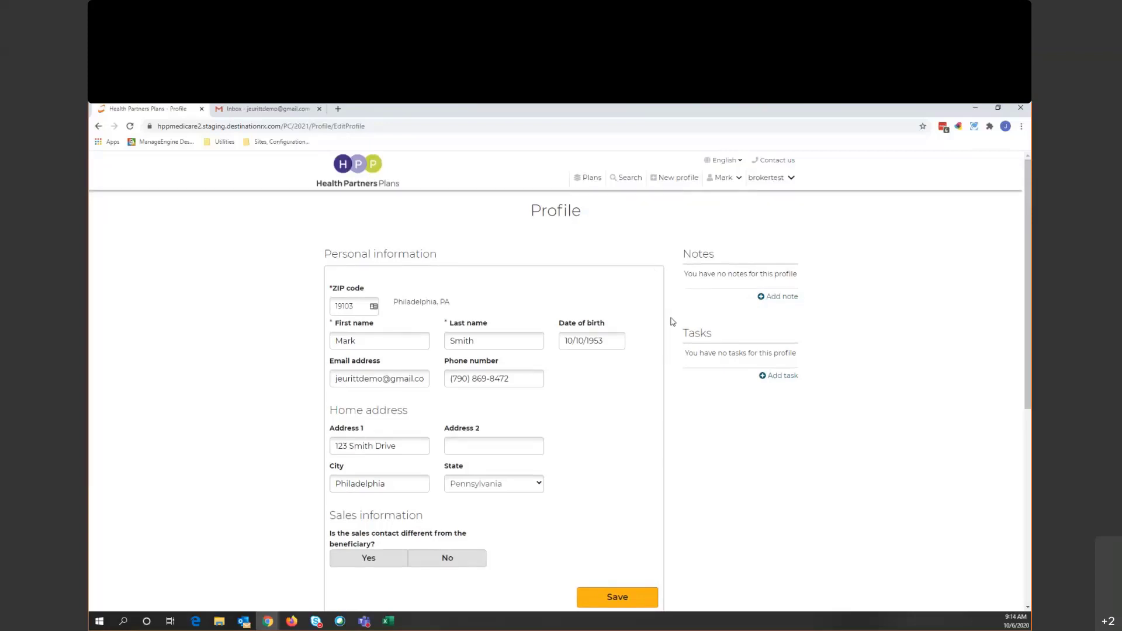
pyautogui.scroll(-3, 671, 321)
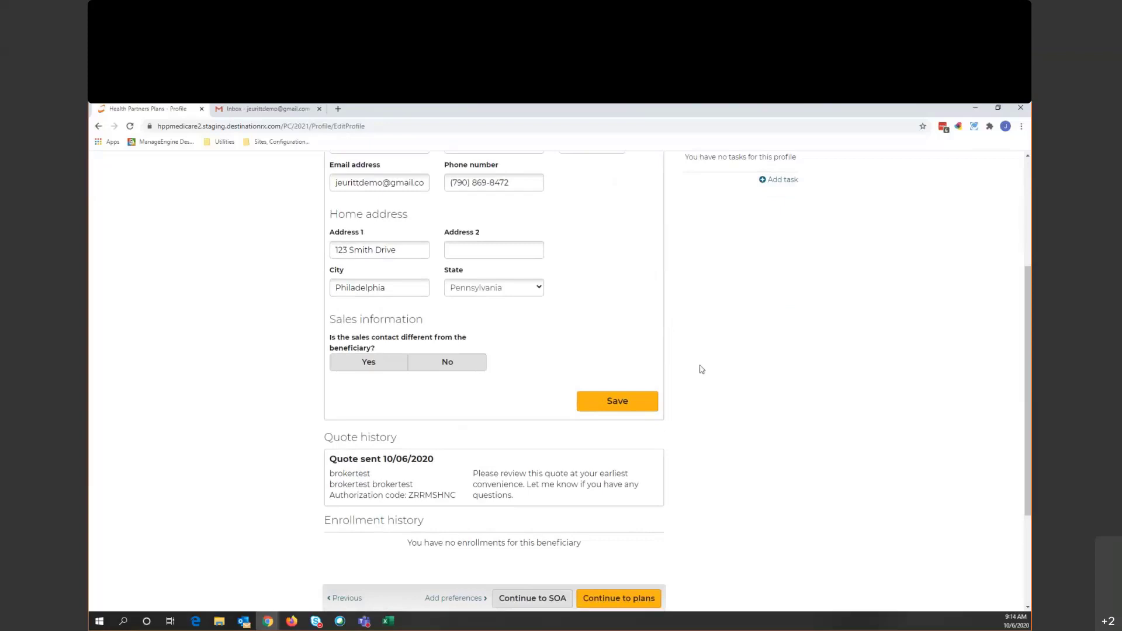
pyautogui.scroll(-2, 701, 368)
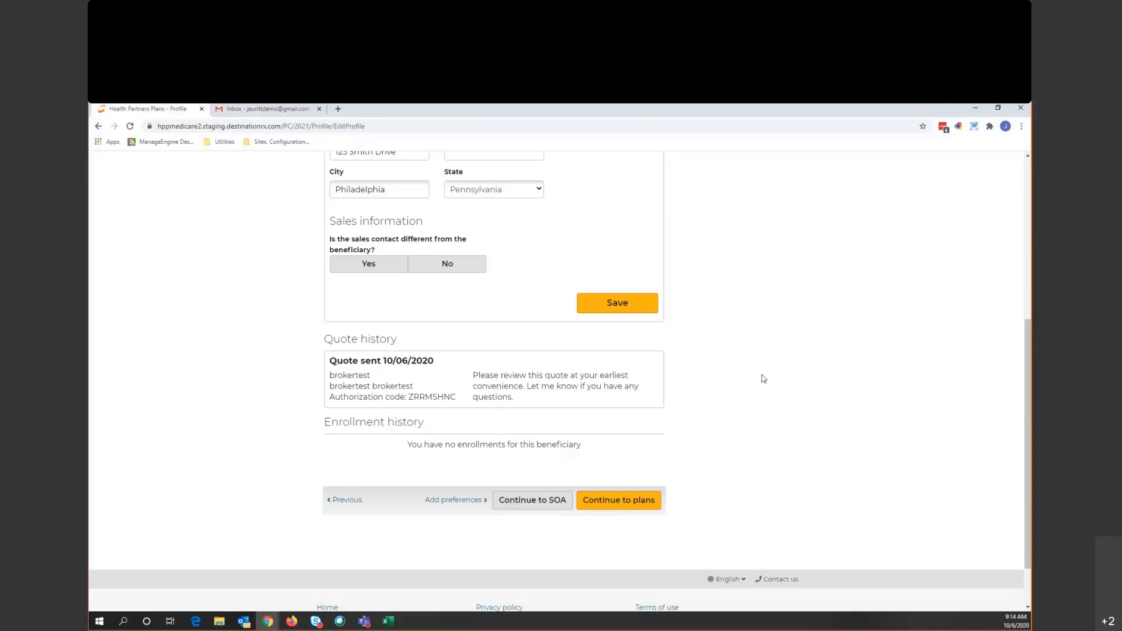
pyautogui.scroll(5, 751, 391)
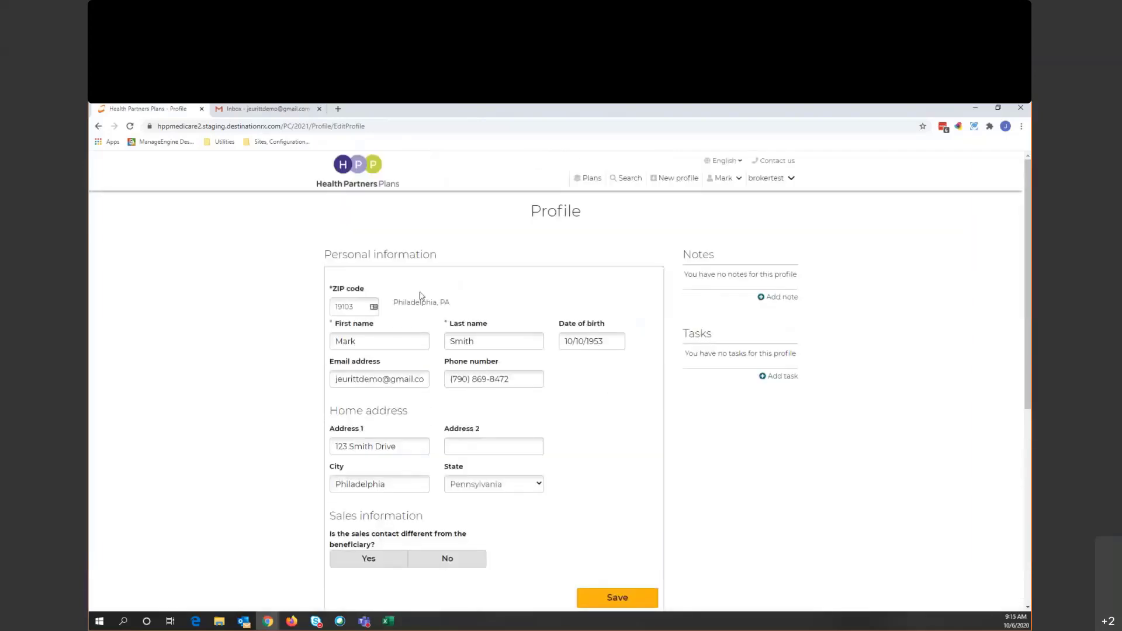
pyautogui.scroll(-4, 722, 381)
pyautogui.scroll(-1, 719, 406)
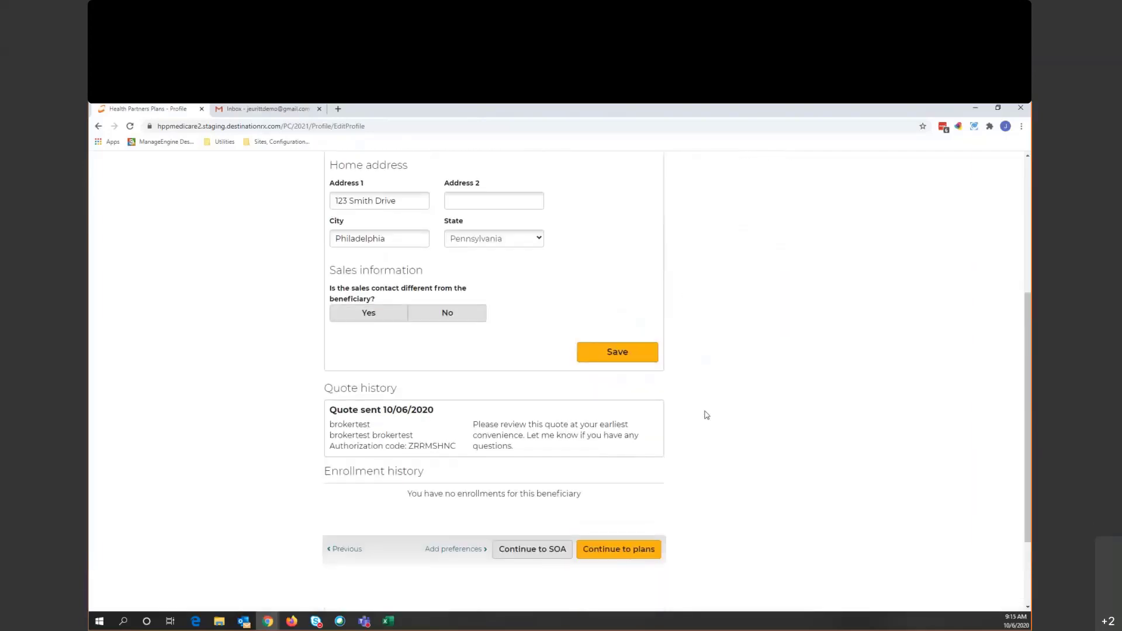
# - Continue to the Scope of Appointment step, send the SOA by email, and switch to Gmail
pyautogui.click(538, 552)
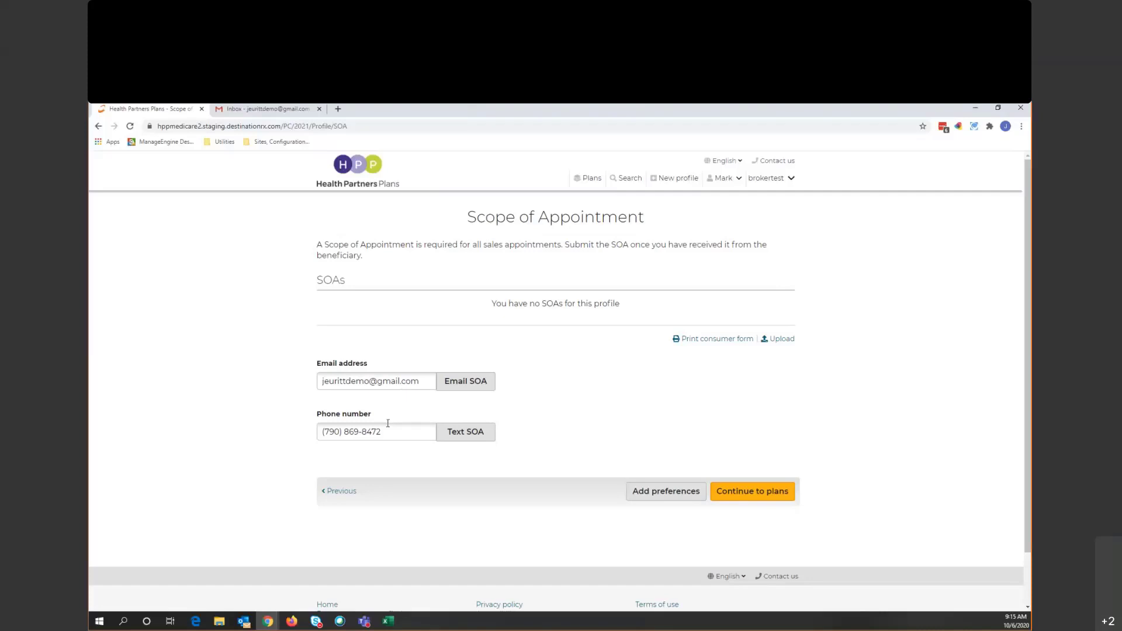
pyautogui.click(476, 385)
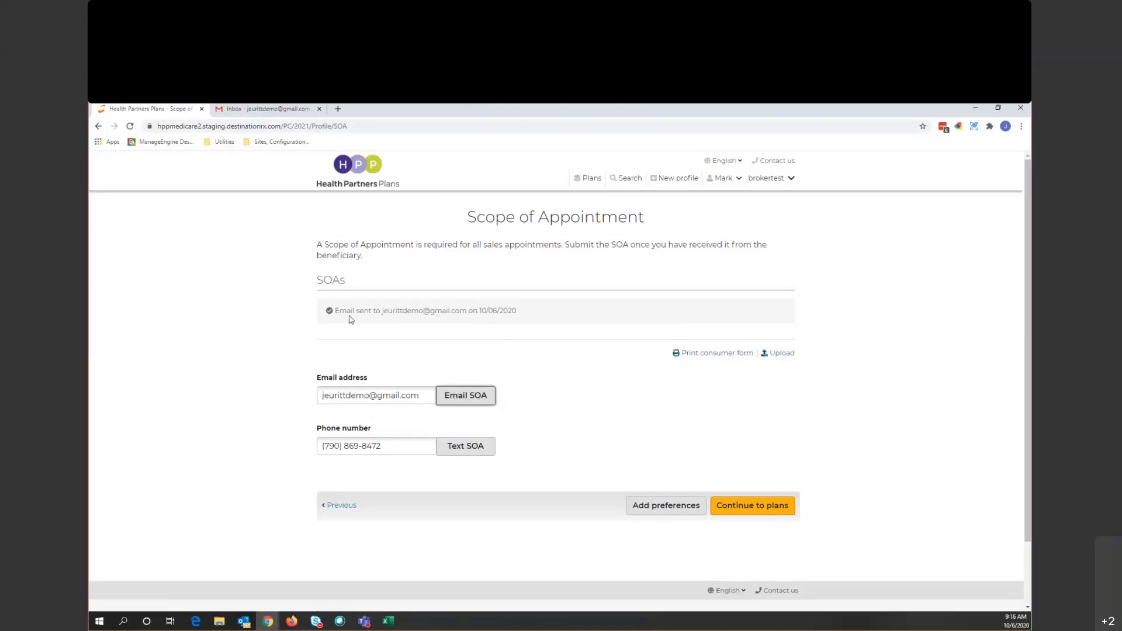
pyautogui.click(264, 111)
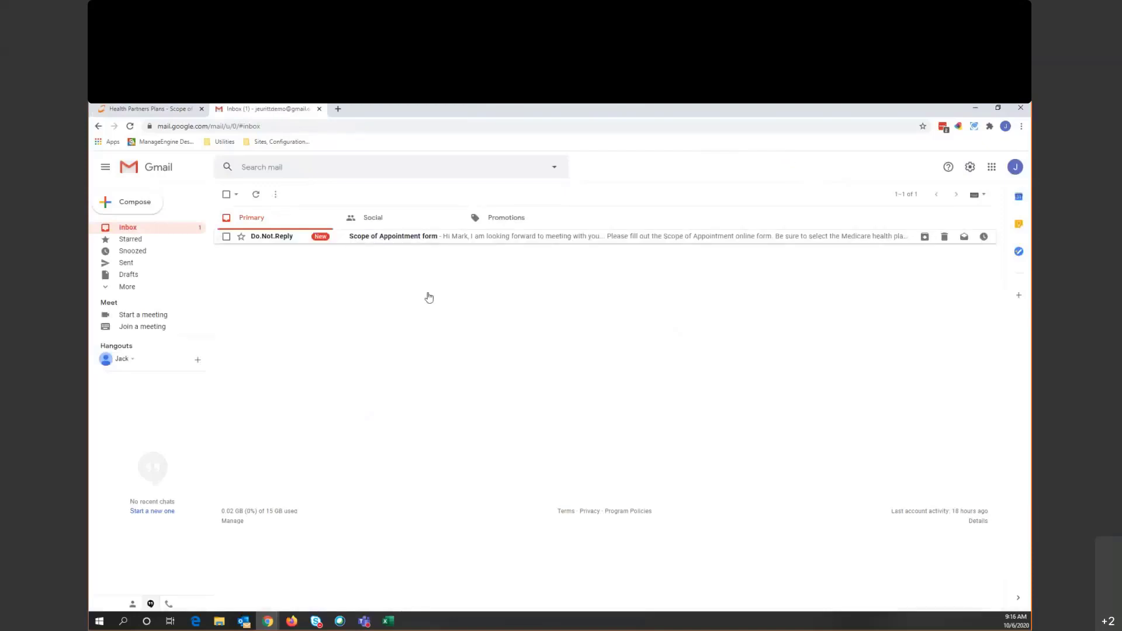
# - Open the Scope of Appointment email in Gmail and scroll down to its form button
pyautogui.click(428, 236)
pyautogui.scroll(-1, 524, 388)
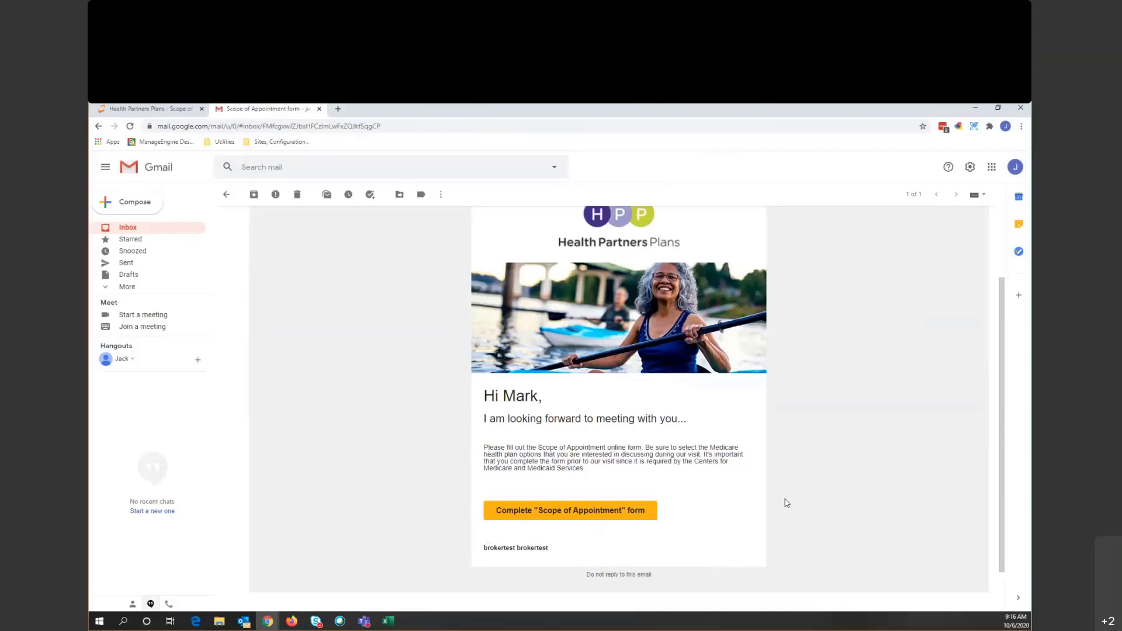
# - Fill the online SOA form with Stand-alone Part D, the beneficiary's name and consent, then submit
pyautogui.click(544, 511)
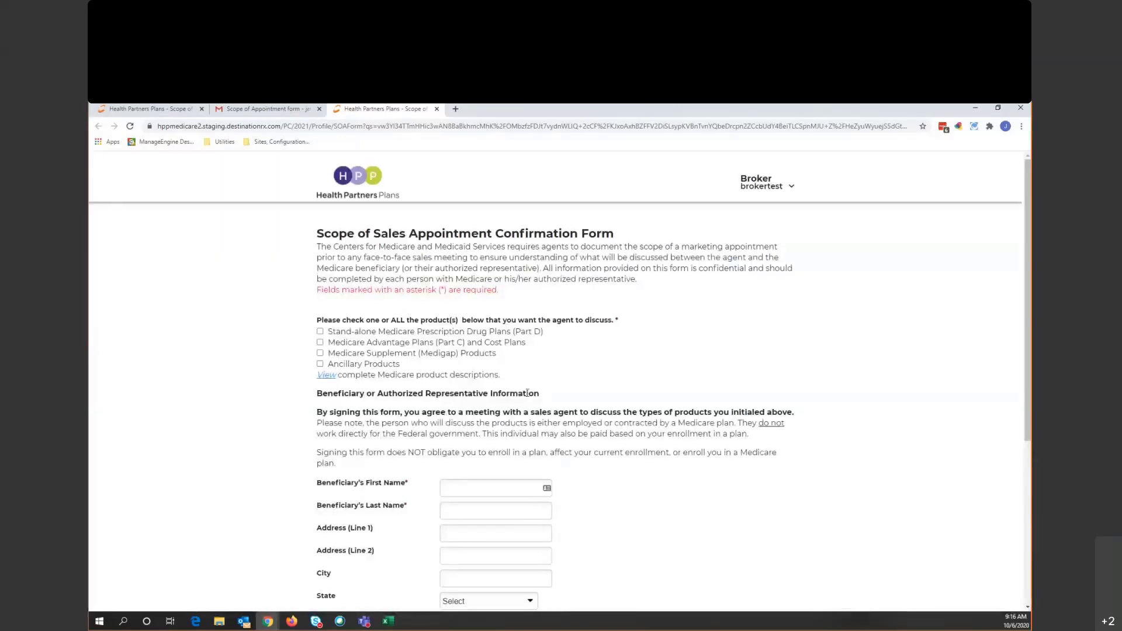
pyautogui.click(320, 331)
pyautogui.scroll(-3, 458, 398)
pyautogui.click(480, 338)
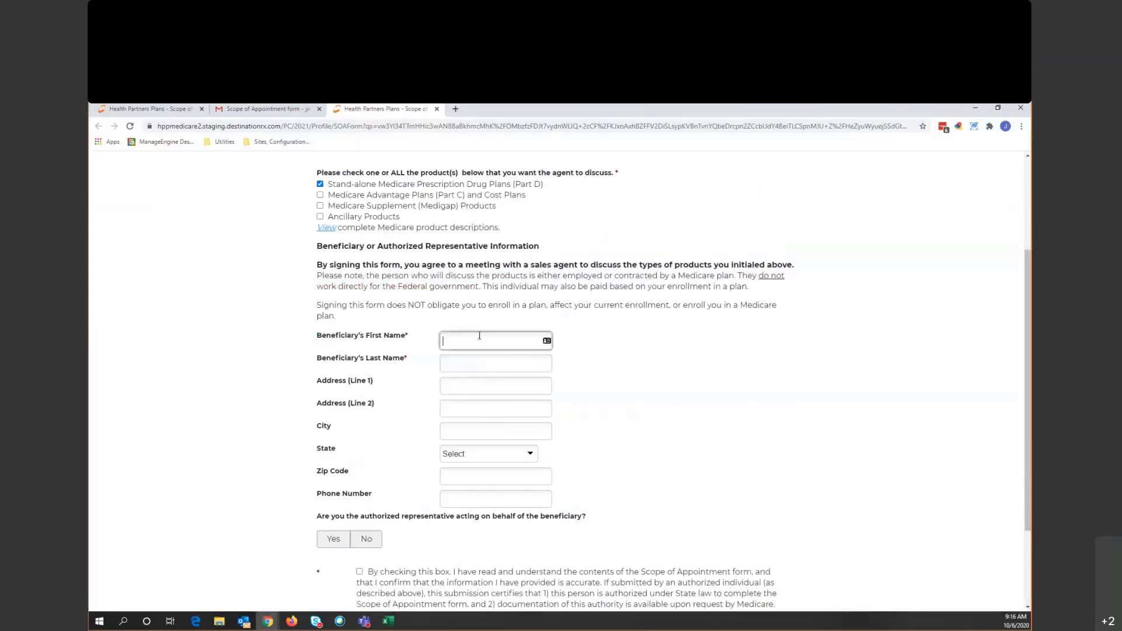
pyautogui.press('Tab')
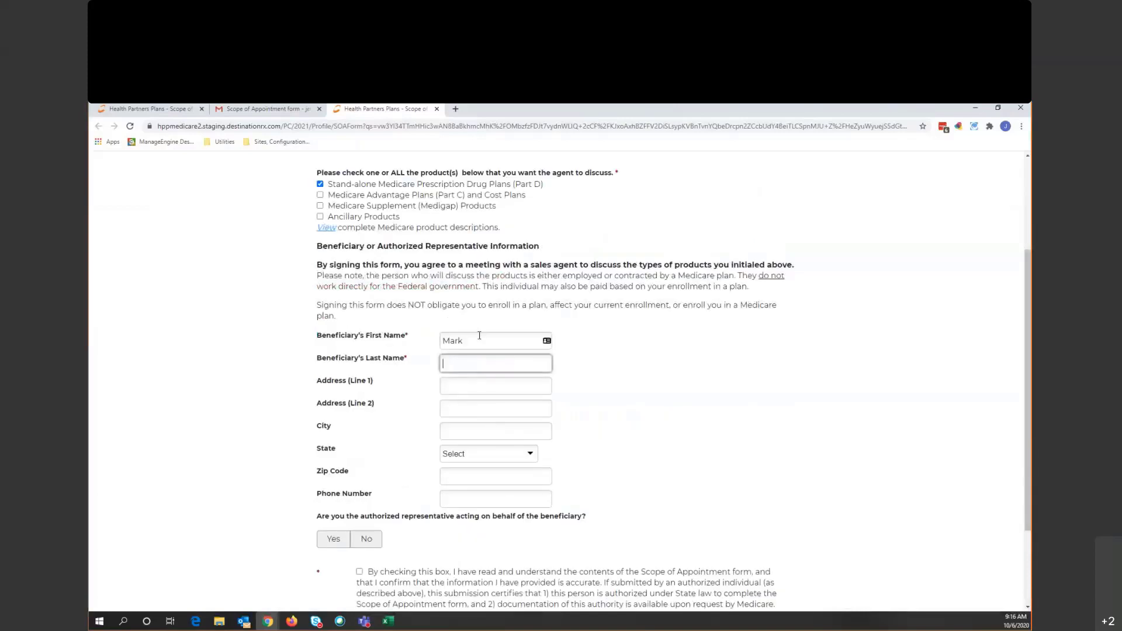
pyautogui.scroll(-2, 729, 368)
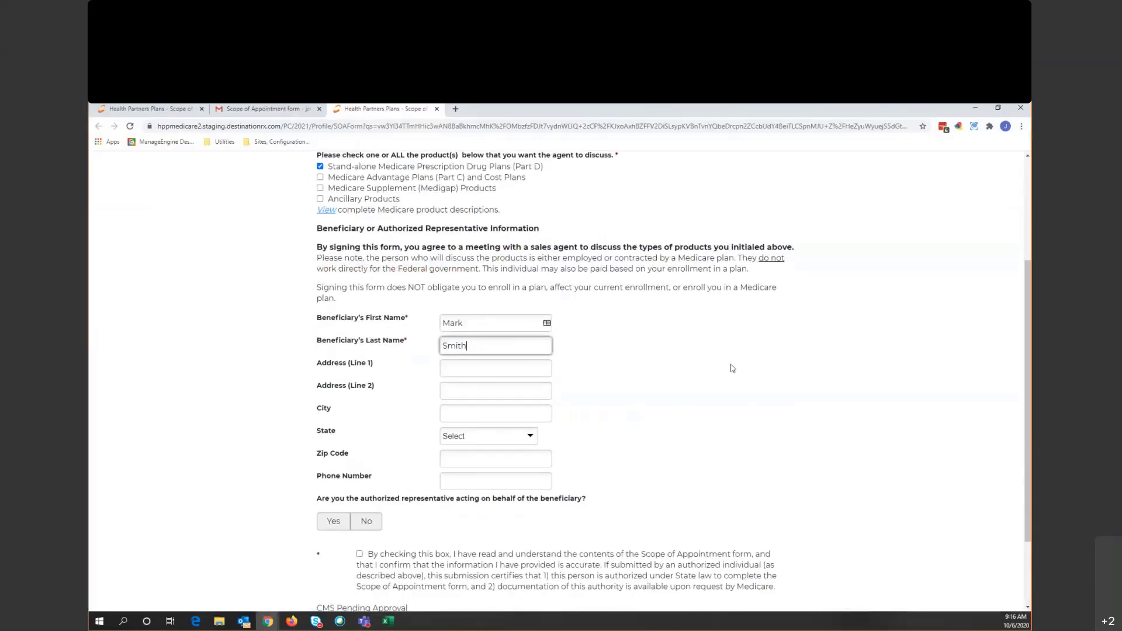
pyautogui.click(359, 454)
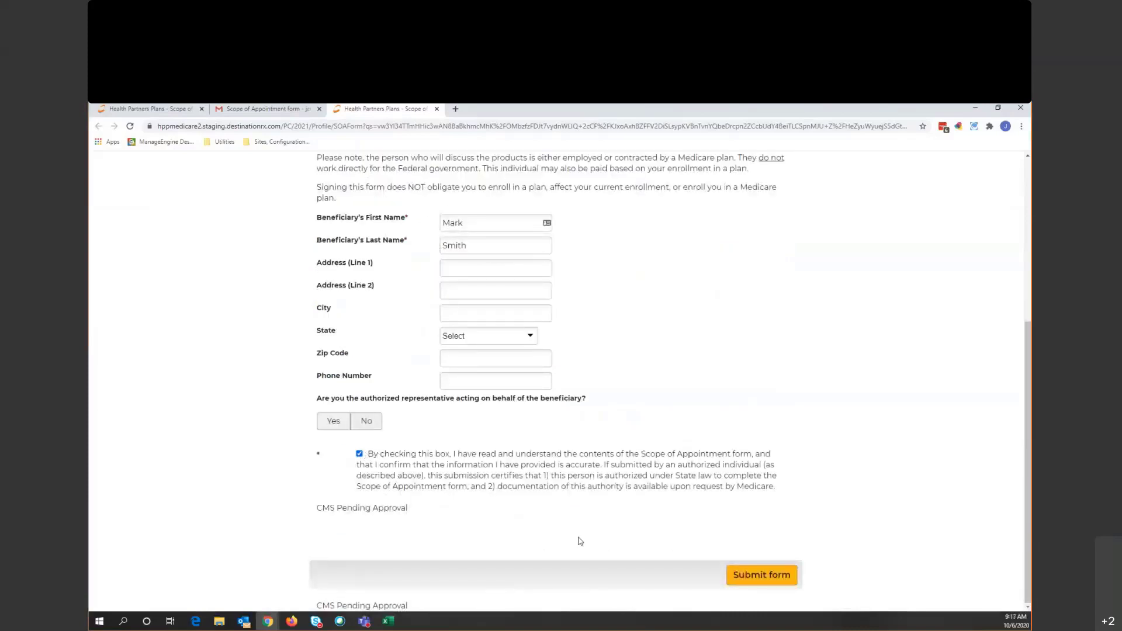
pyautogui.click(751, 576)
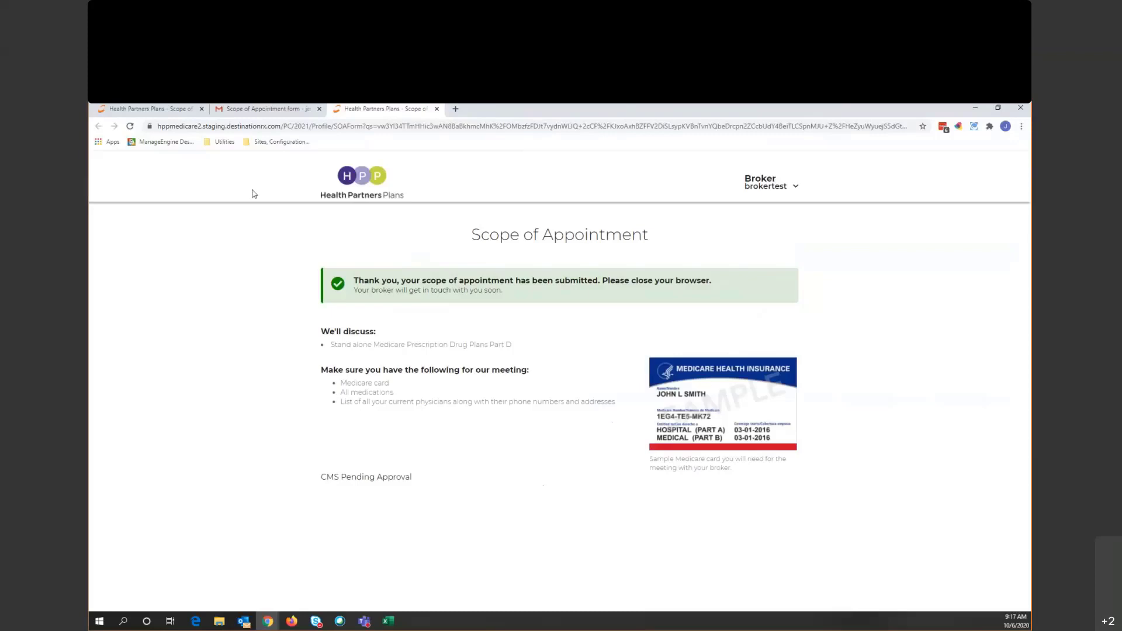
pyautogui.click(133, 107)
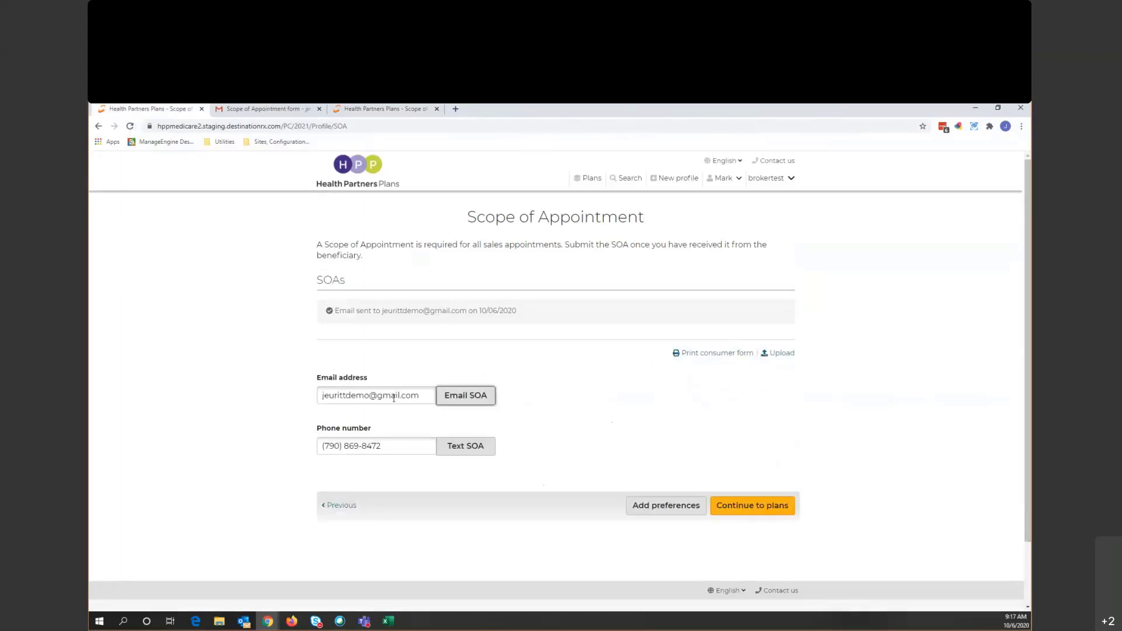
pyautogui.click(295, 126)
pyautogui.press('Return')
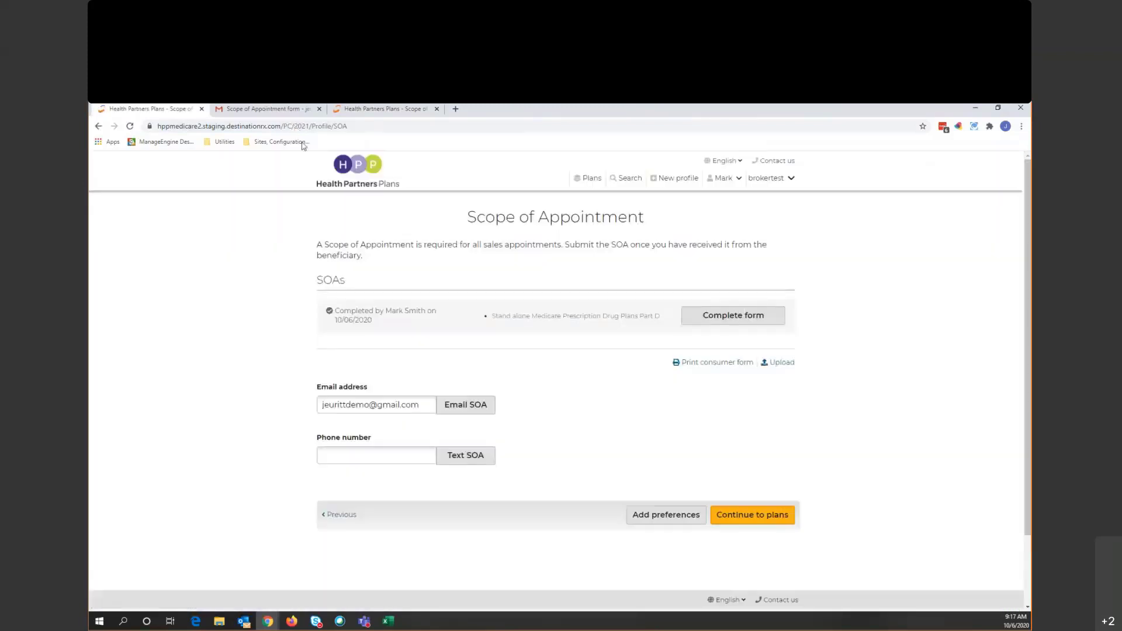
pyautogui.moveTo(335, 310); pyautogui.dragTo(432, 310)
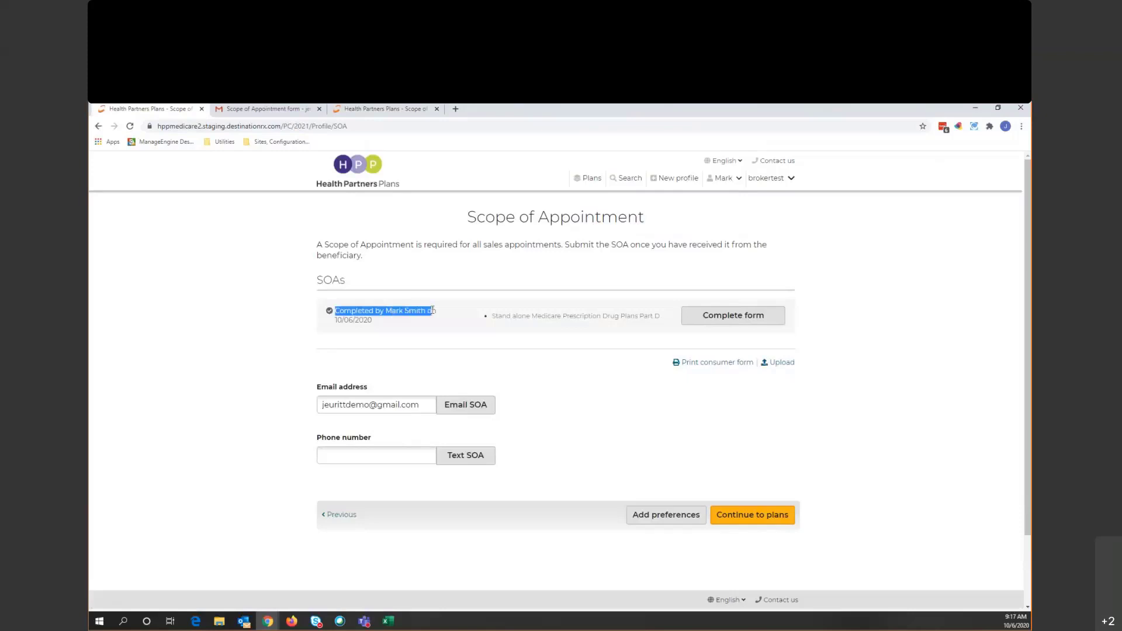
pyautogui.click(625, 415)
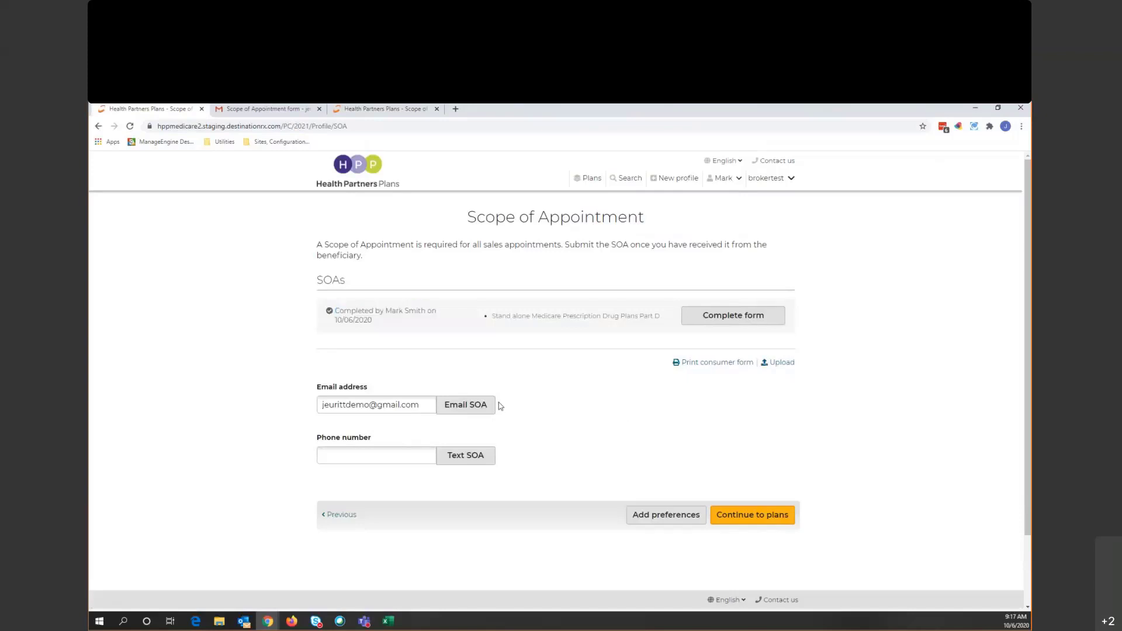
# - Complete the agent form with contact method Phone, plans MA, accuracy confirmed, and submit it
pyautogui.click(747, 319)
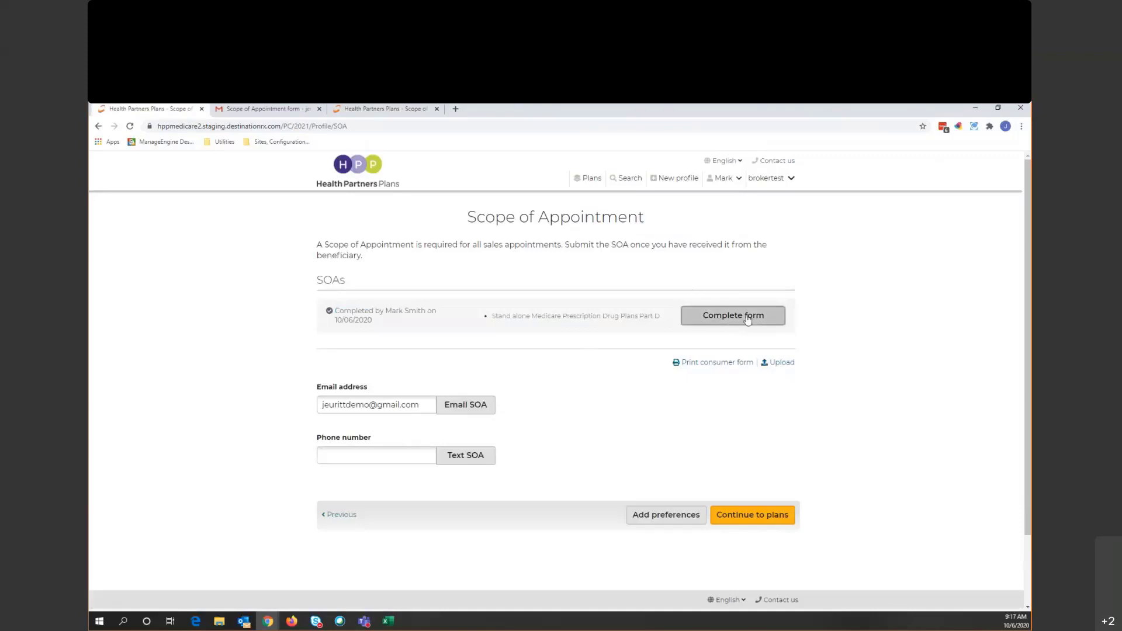
pyautogui.scroll(-2, 558, 354)
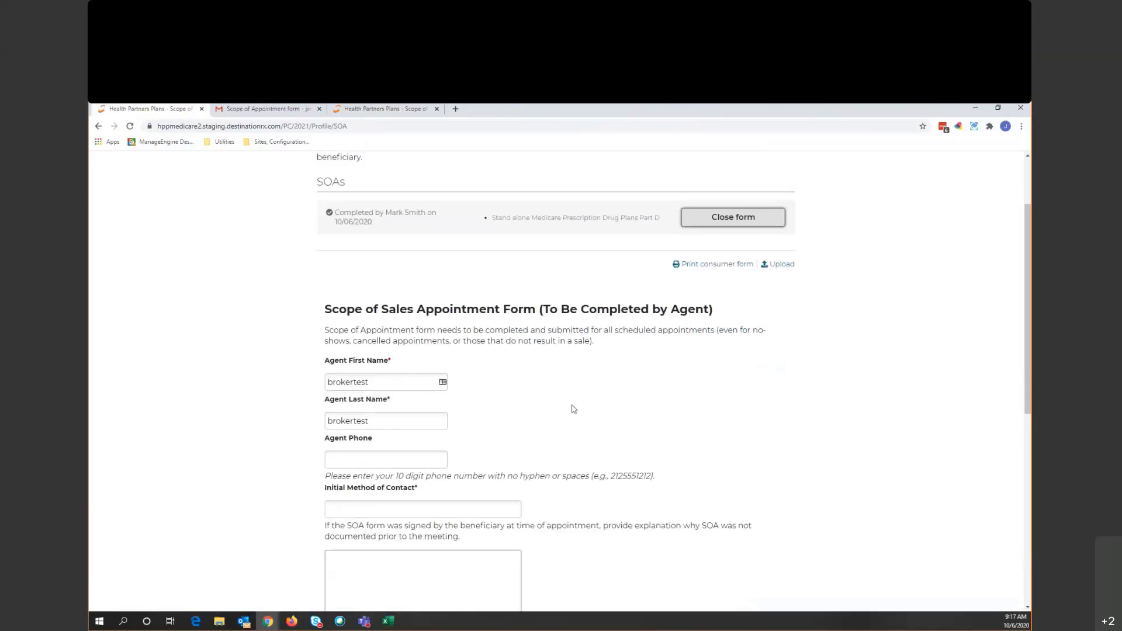
pyautogui.scroll(-2, 574, 409)
pyautogui.click(451, 403)
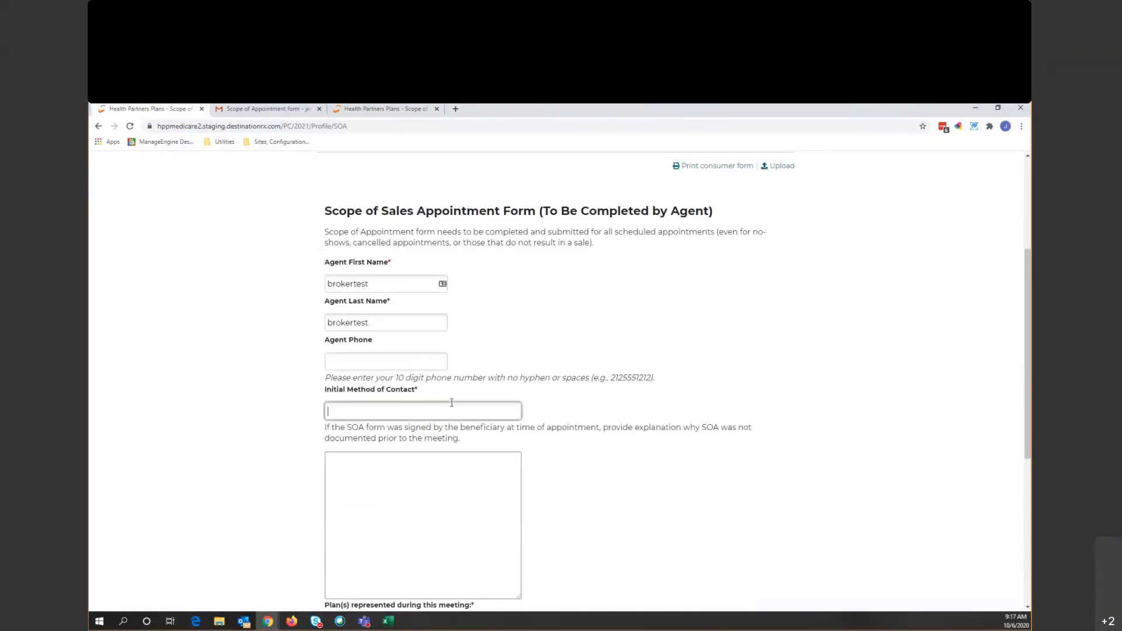
pyautogui.write('Phone')
pyautogui.scroll(-1, 637, 389)
pyautogui.scroll(-3, 637, 389)
pyautogui.click(388, 430)
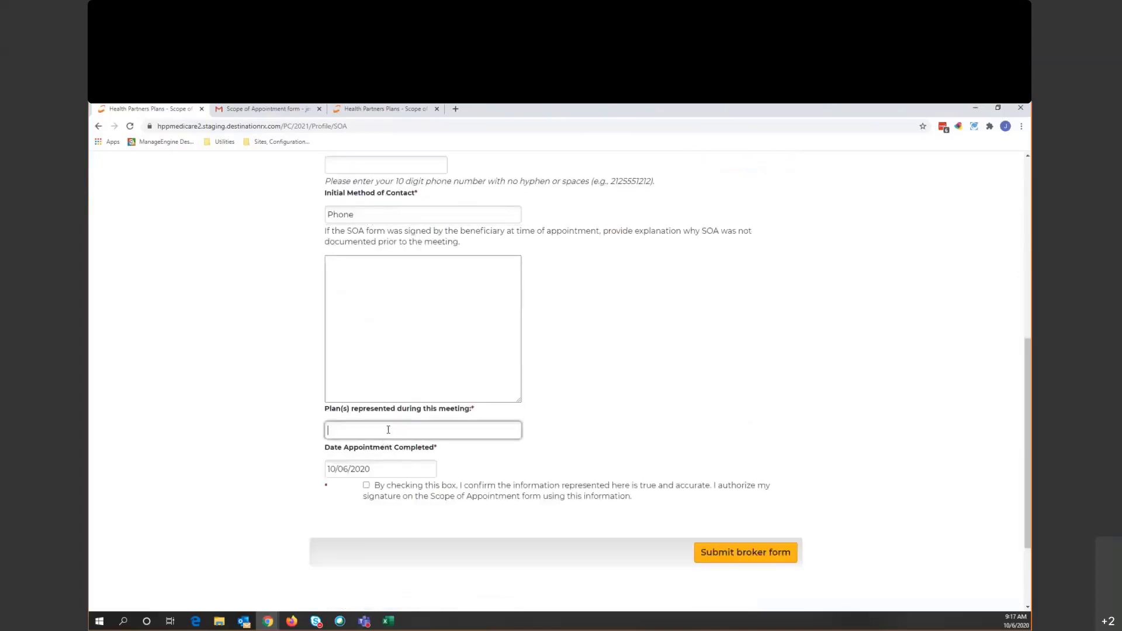
pyautogui.write('MA')
pyautogui.click(367, 486)
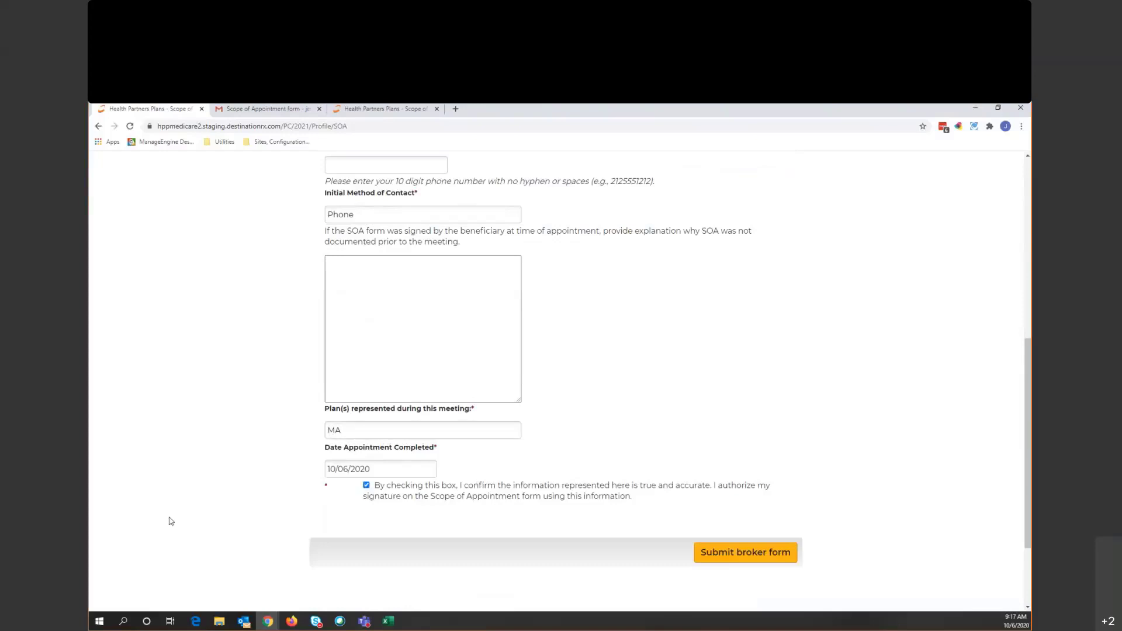
pyautogui.click(722, 555)
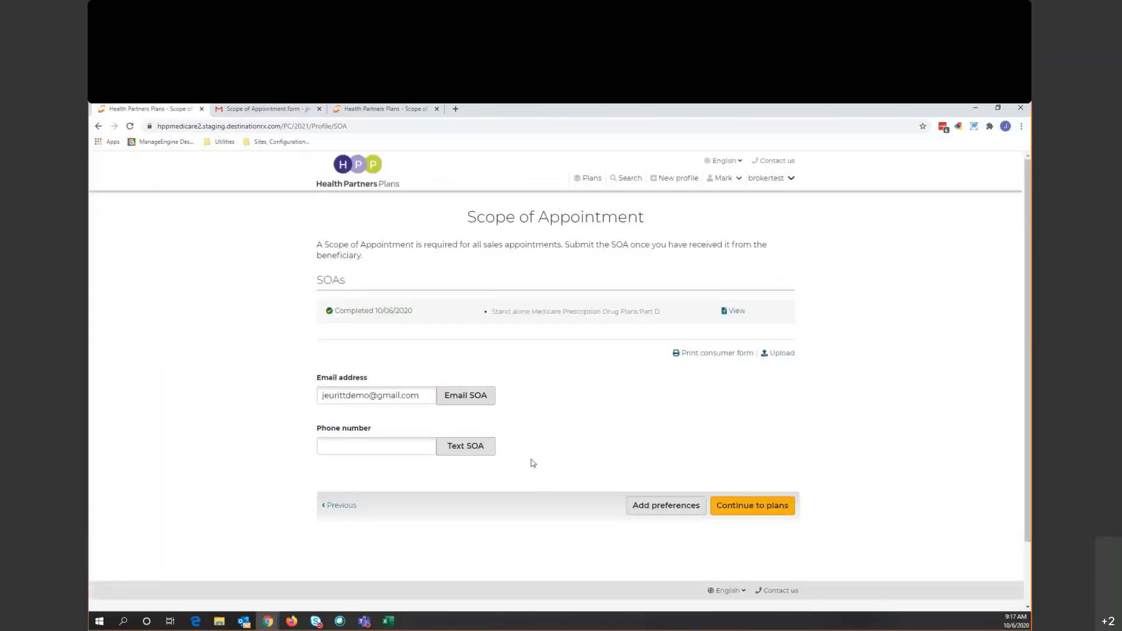
# - Leave the phone number empty on the completed SOA page and continue to plans
pyautogui.rightClick(549, 480)
pyautogui.click(533, 431)
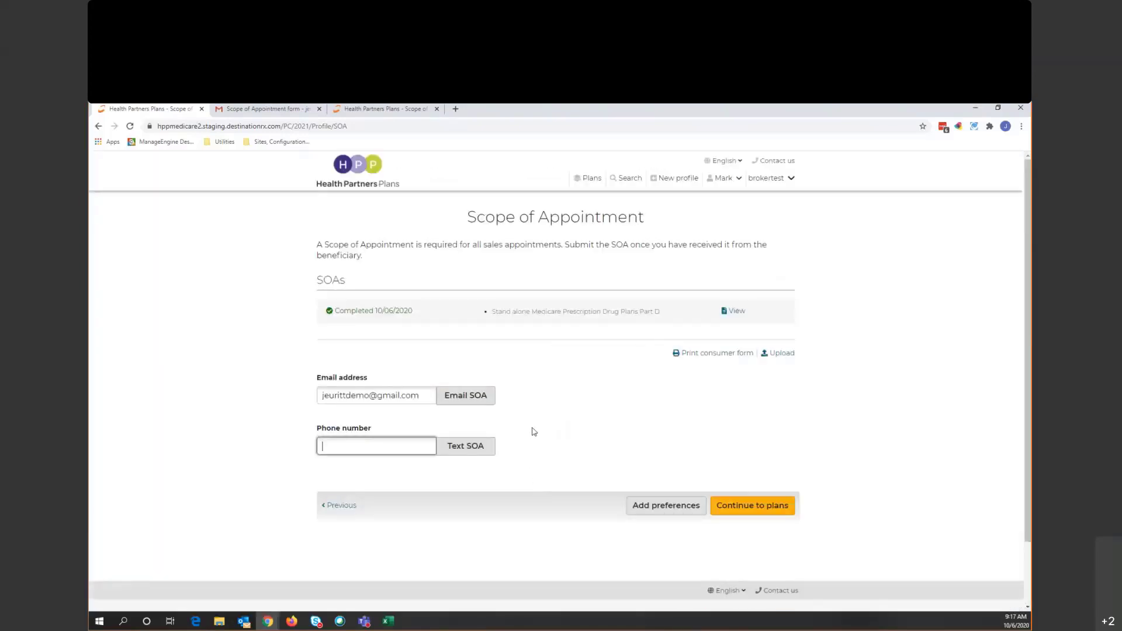
pyautogui.click(268, 326)
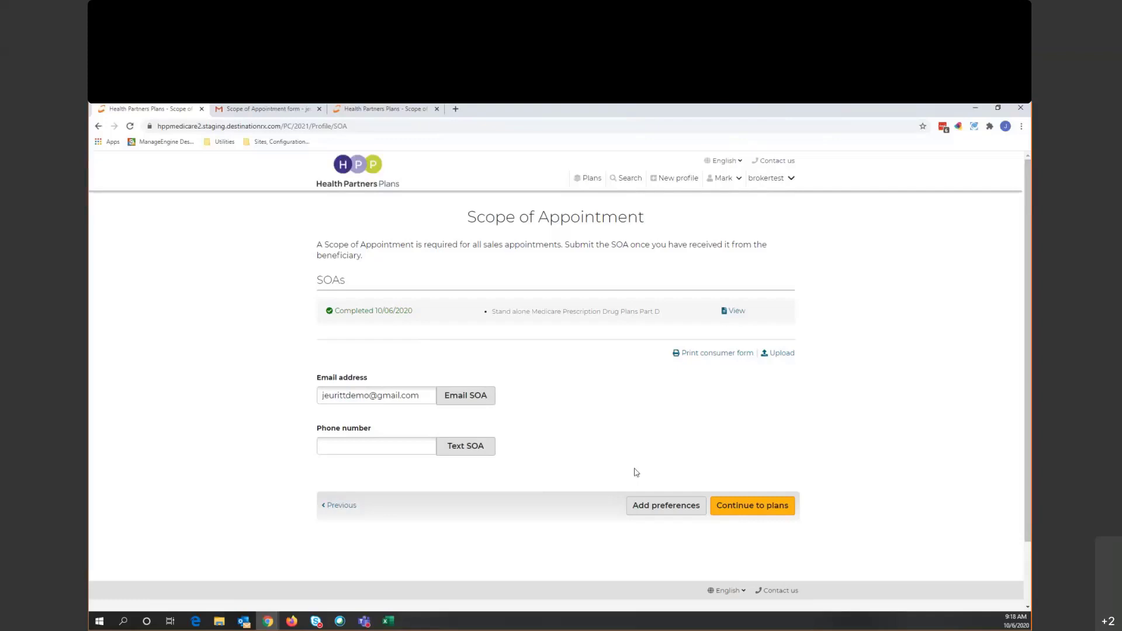
pyautogui.click(775, 502)
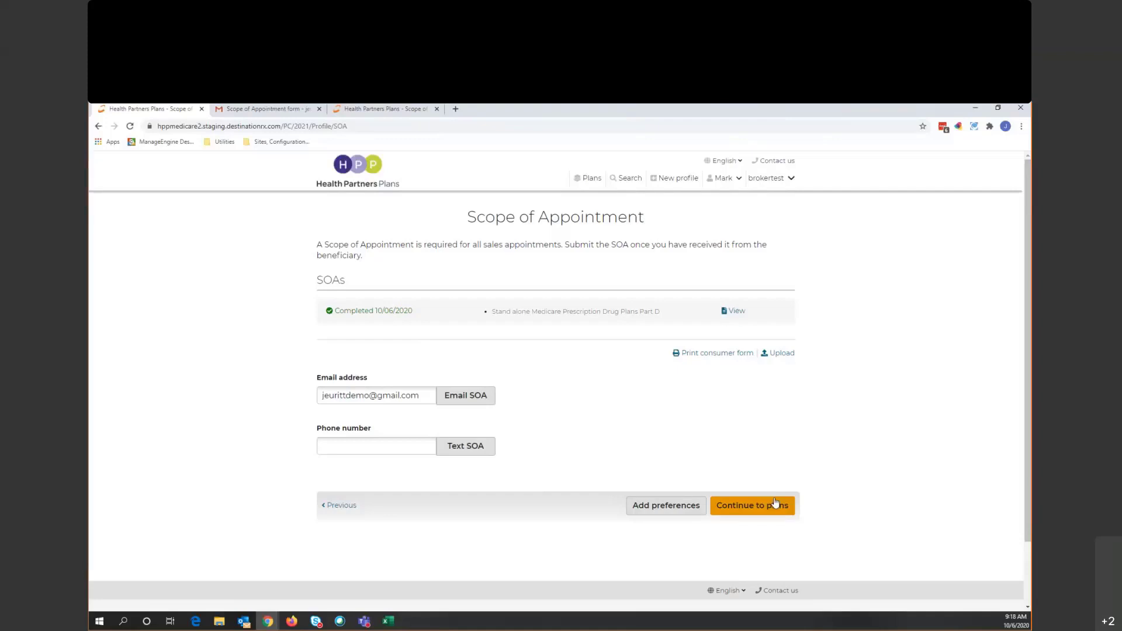
# - Keep the plan list sorted by Total Estimated Annual Cost and toggle compare on Health Partners Medicare Special
pyautogui.click(738, 509)
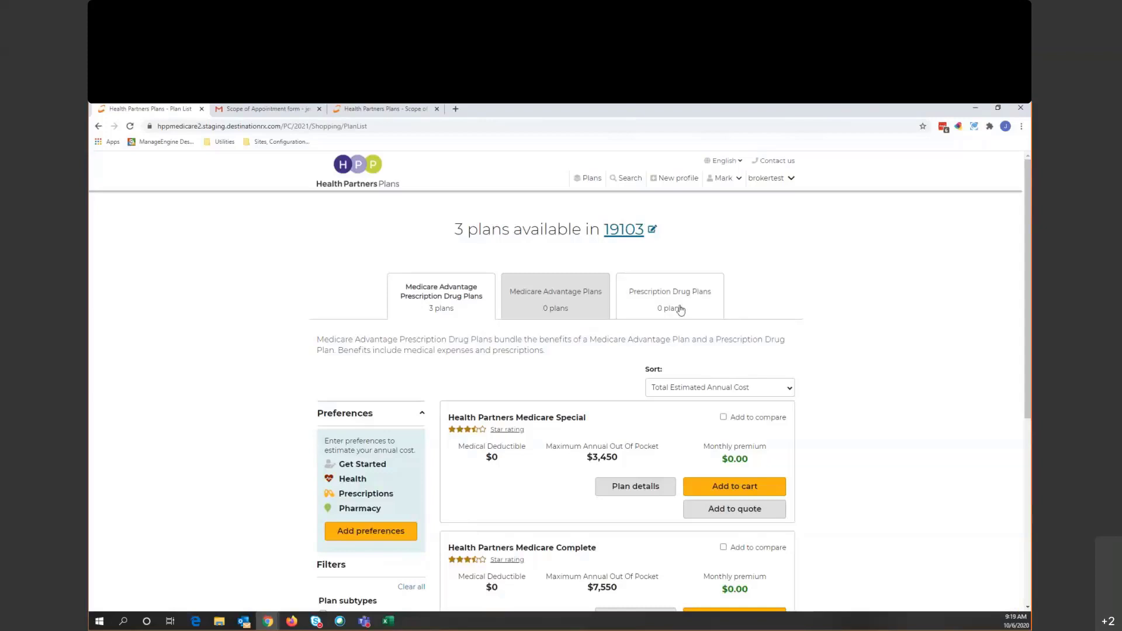
pyautogui.scroll(-1, 783, 318)
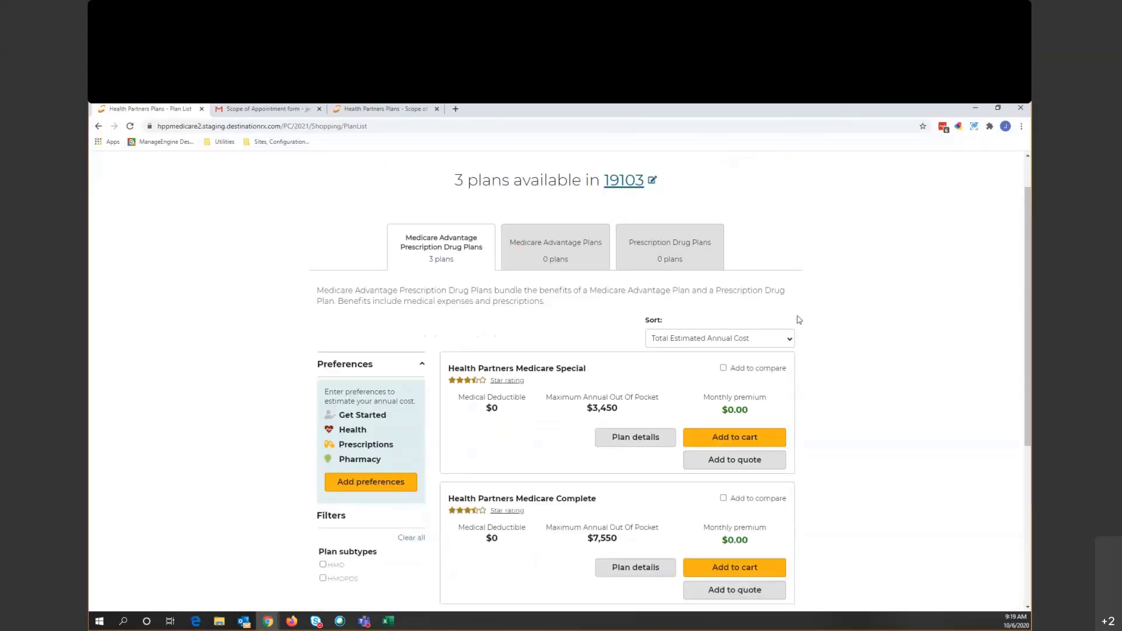
pyautogui.click(758, 340)
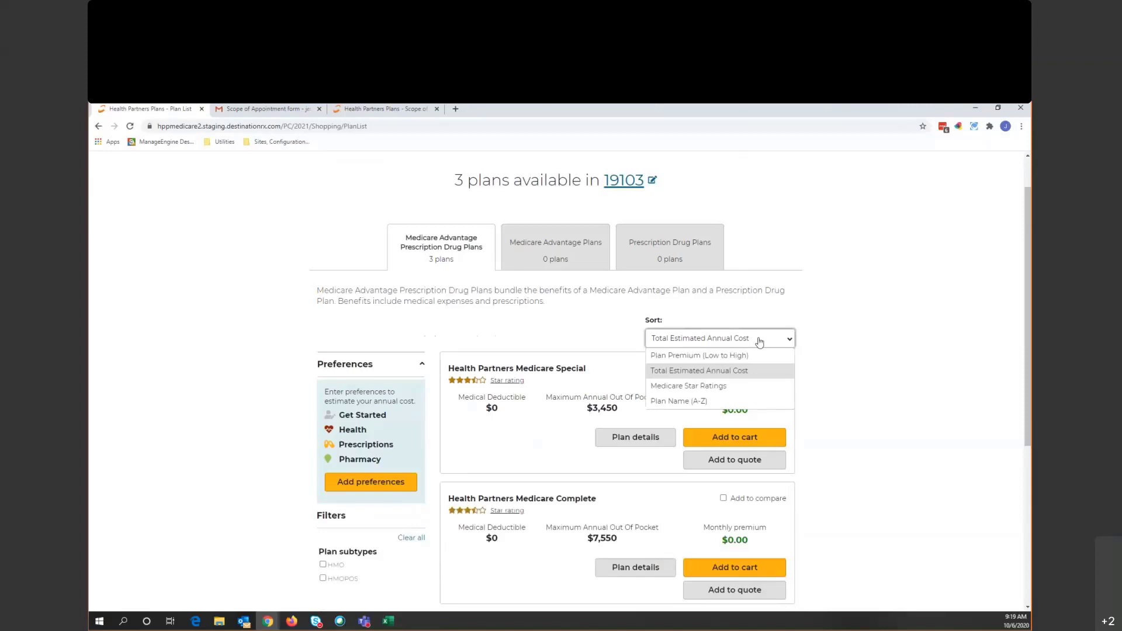
pyautogui.click(759, 341)
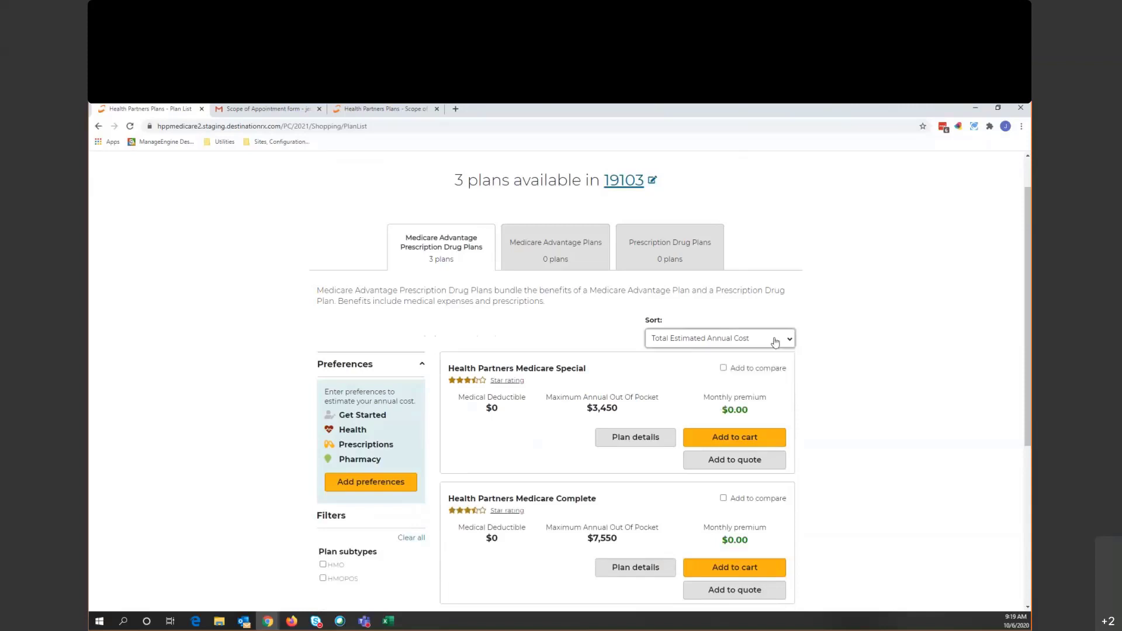
pyautogui.scroll(-1, 840, 391)
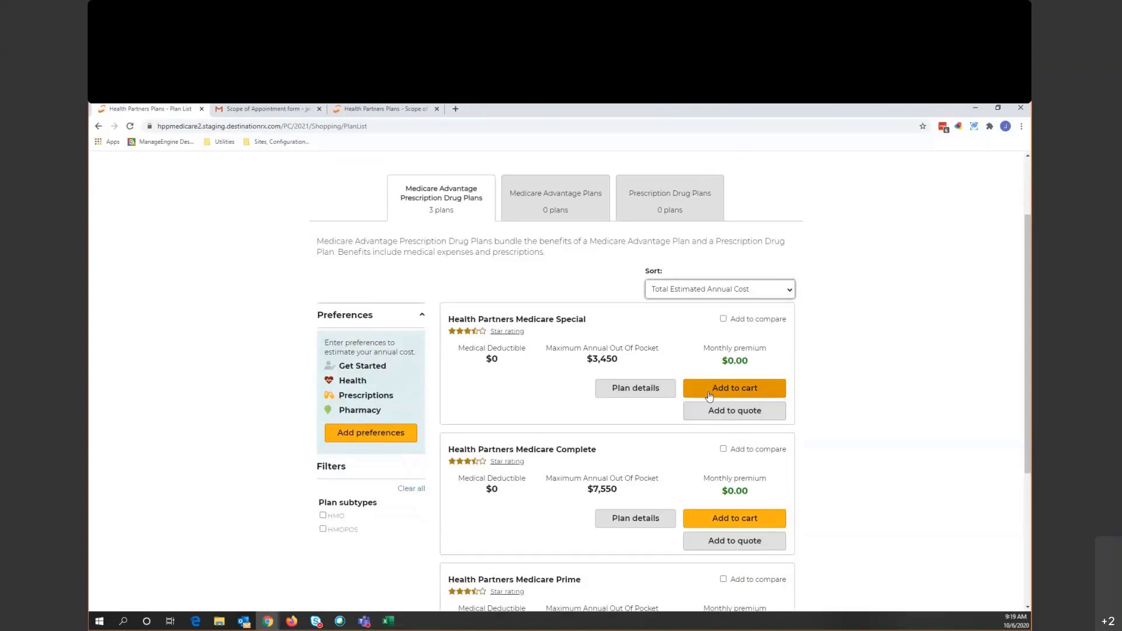
pyautogui.click(724, 319)
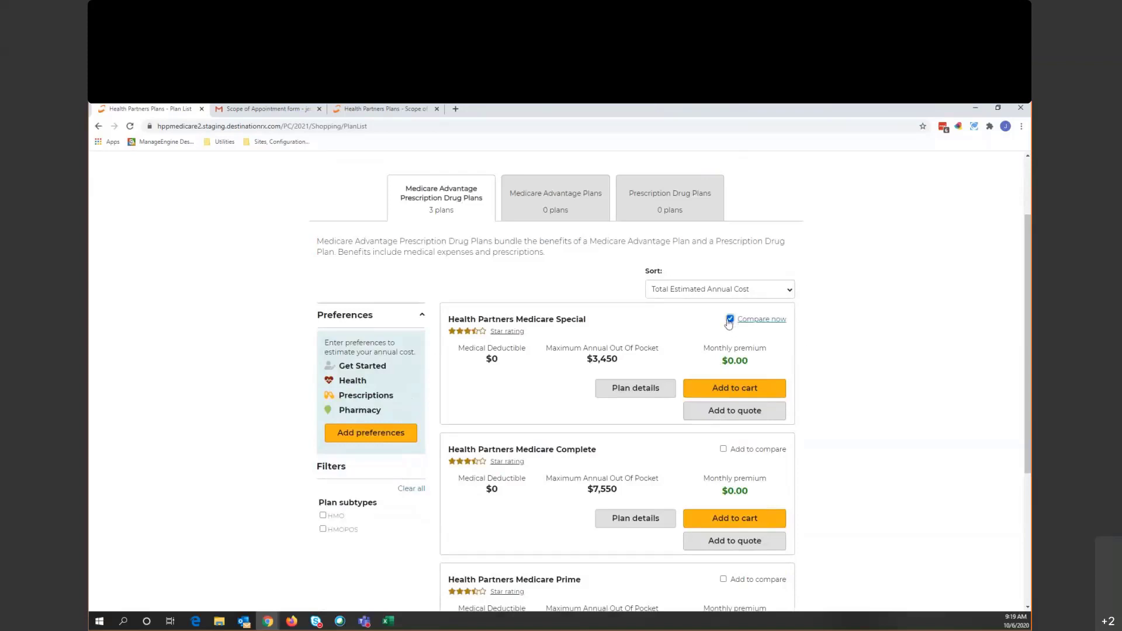
pyautogui.click(724, 320)
# - Set preferences to Medical and prescription drug coverage, not eligible for special assistance, and continue
pyautogui.click(378, 443)
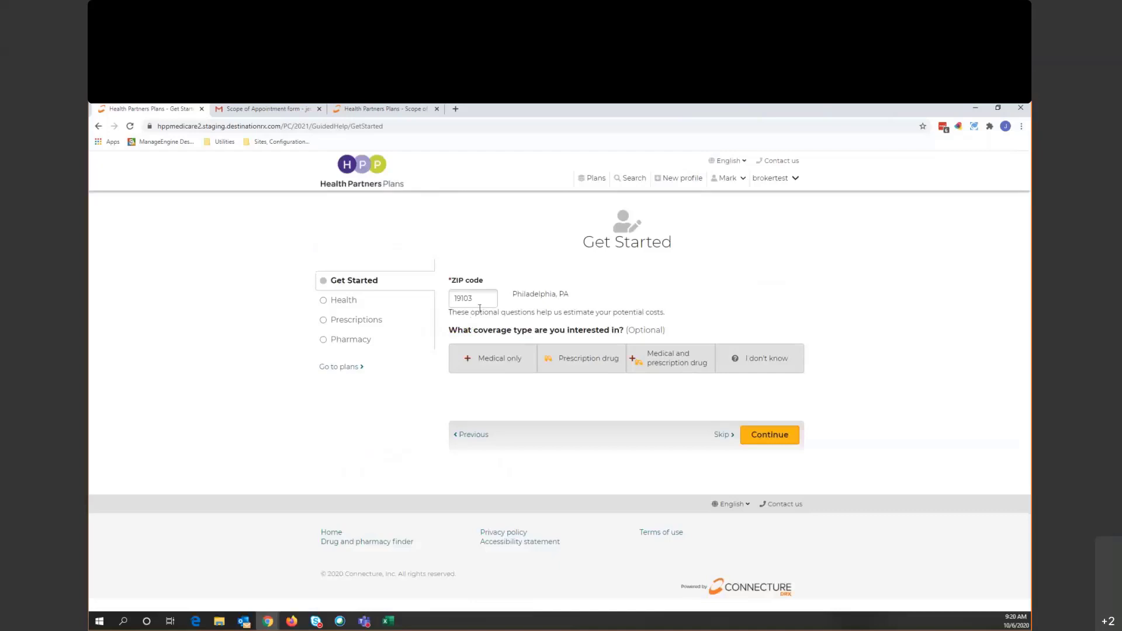
pyautogui.click(668, 357)
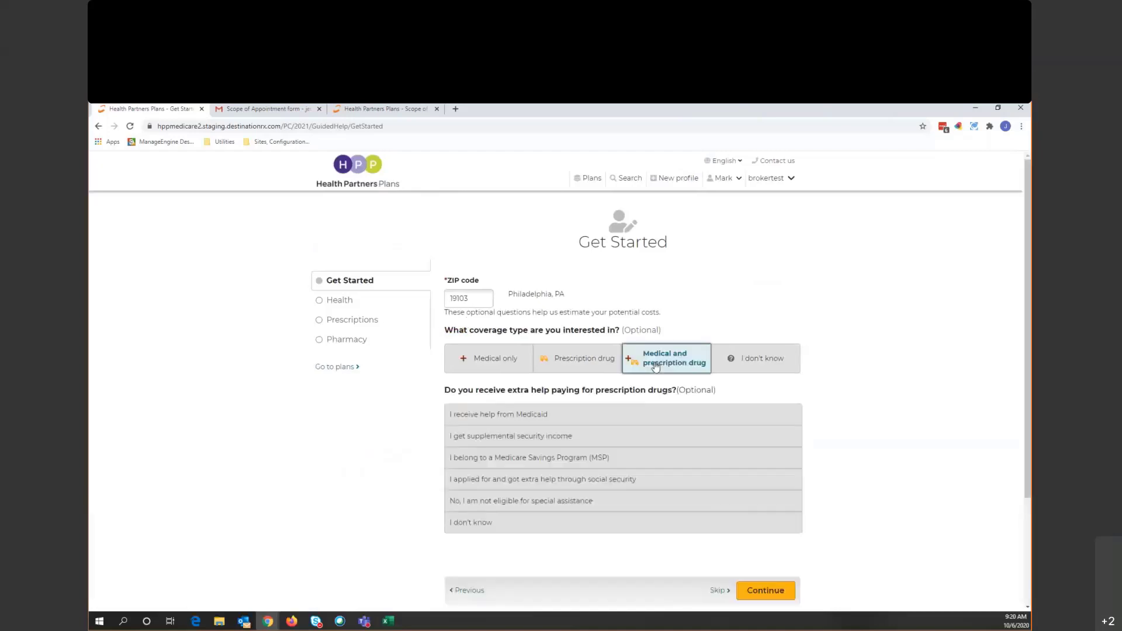
pyautogui.scroll(-1, 719, 380)
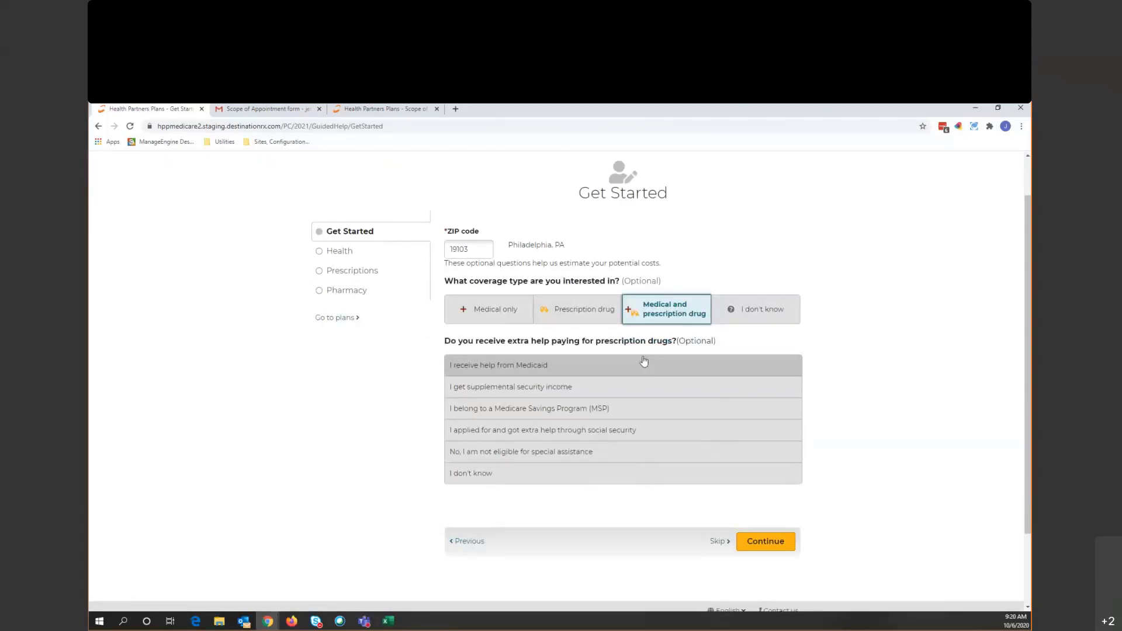
pyautogui.click(519, 451)
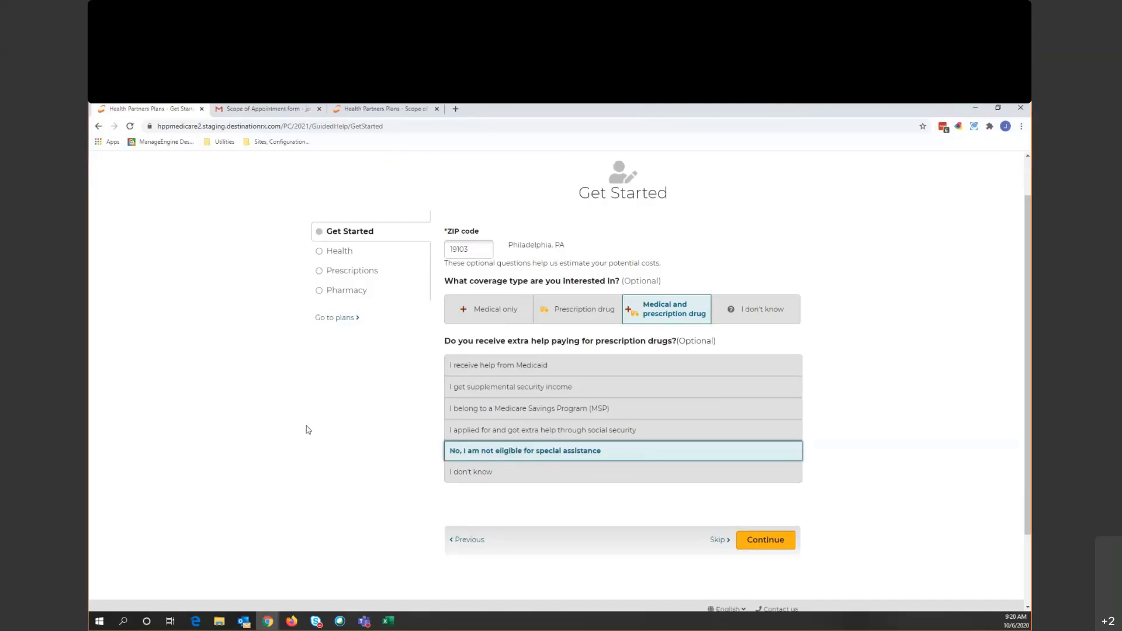
pyautogui.click(768, 543)
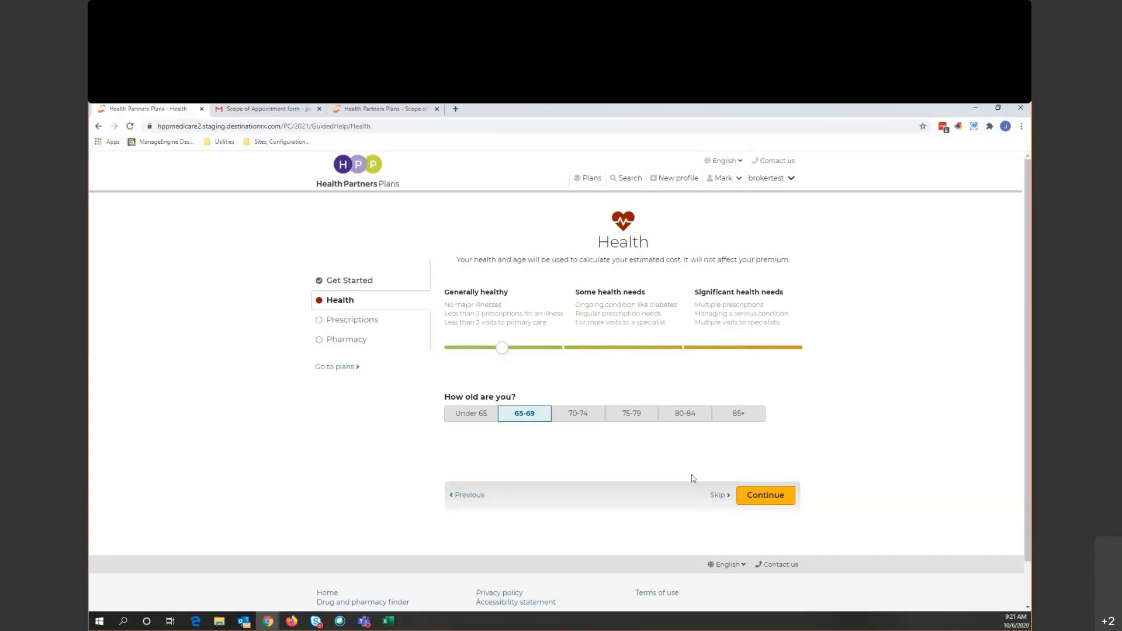
# - Keep Generally healthy and age 65-69 on the Health step and continue
pyautogui.click(777, 497)
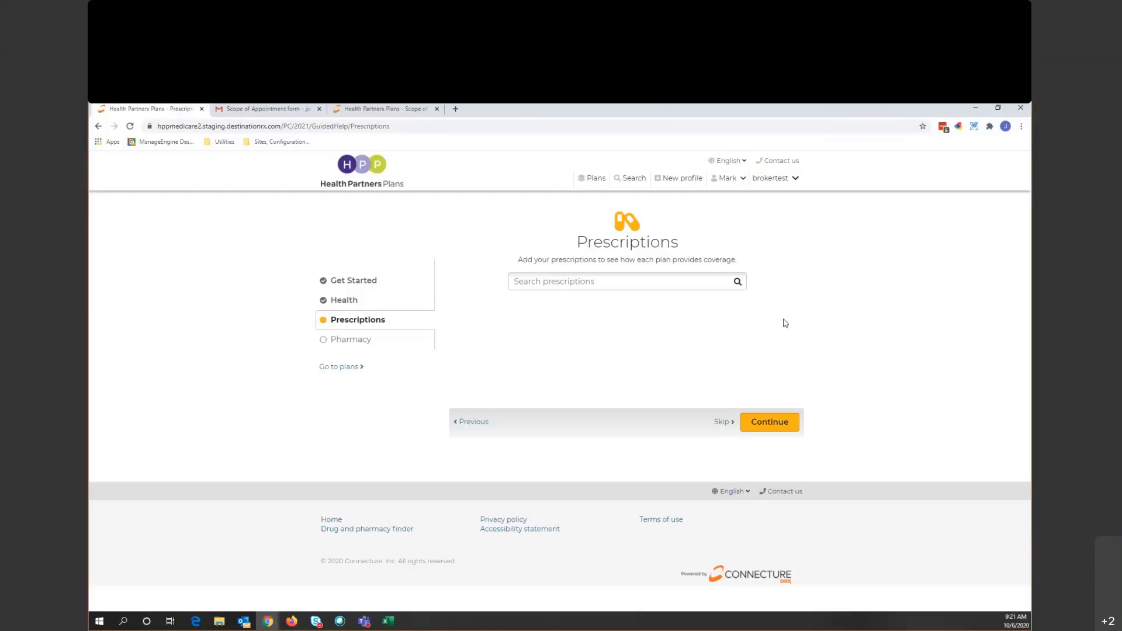
# - Search 'loten' and add Lotensin TAB 20MG as generic benazepril hcl, 30 tablets per month
pyautogui.click(627, 277)
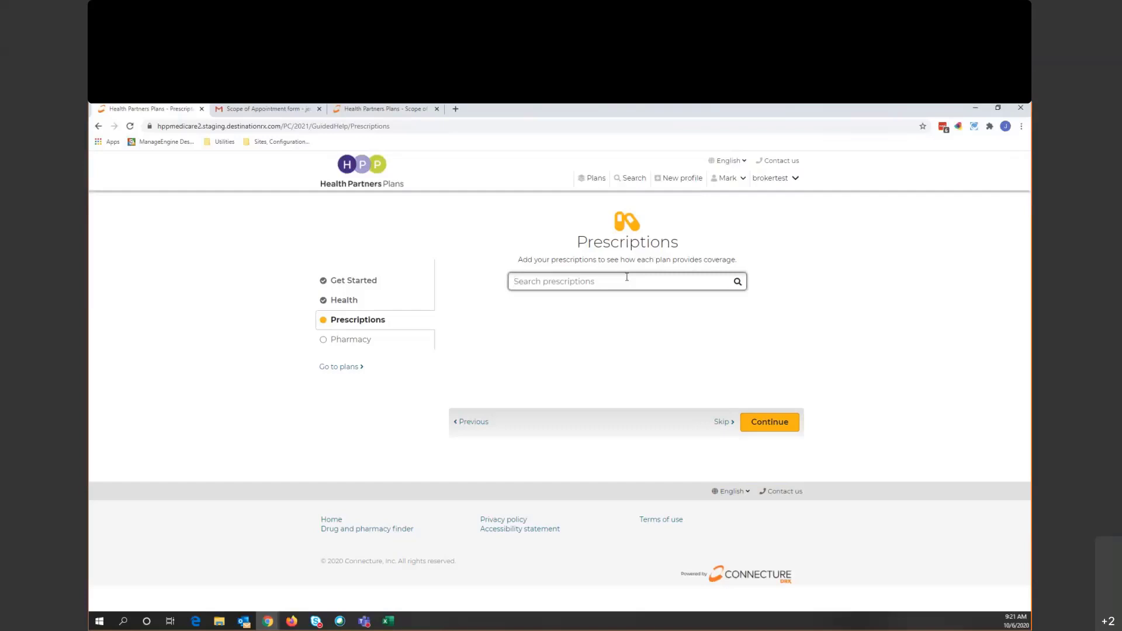
pyautogui.write('lot')
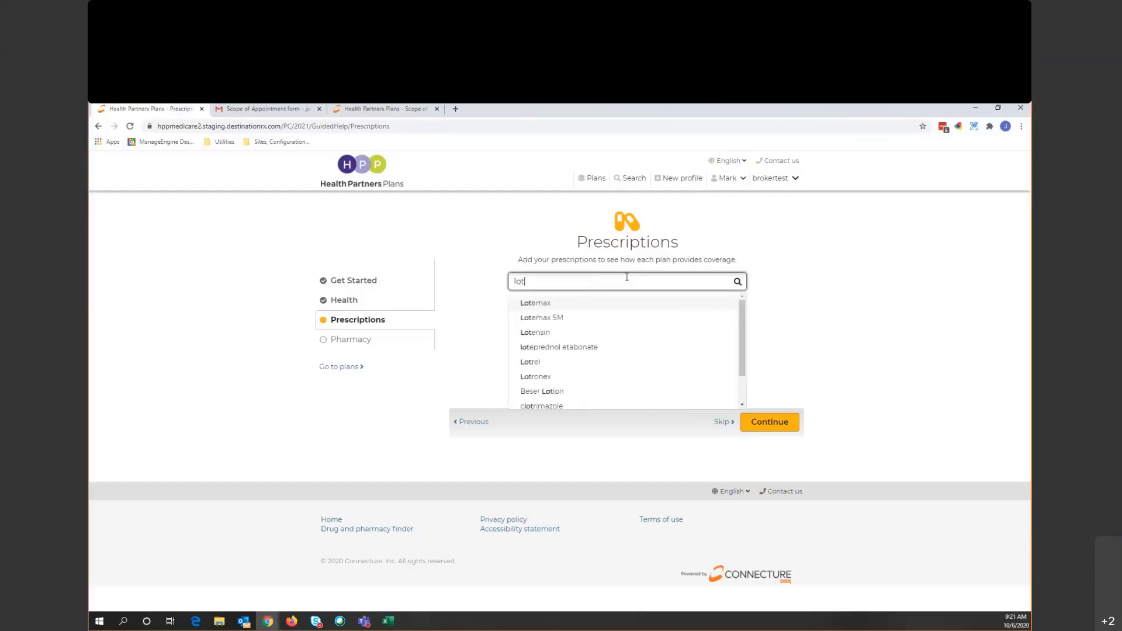
pyautogui.write('en')
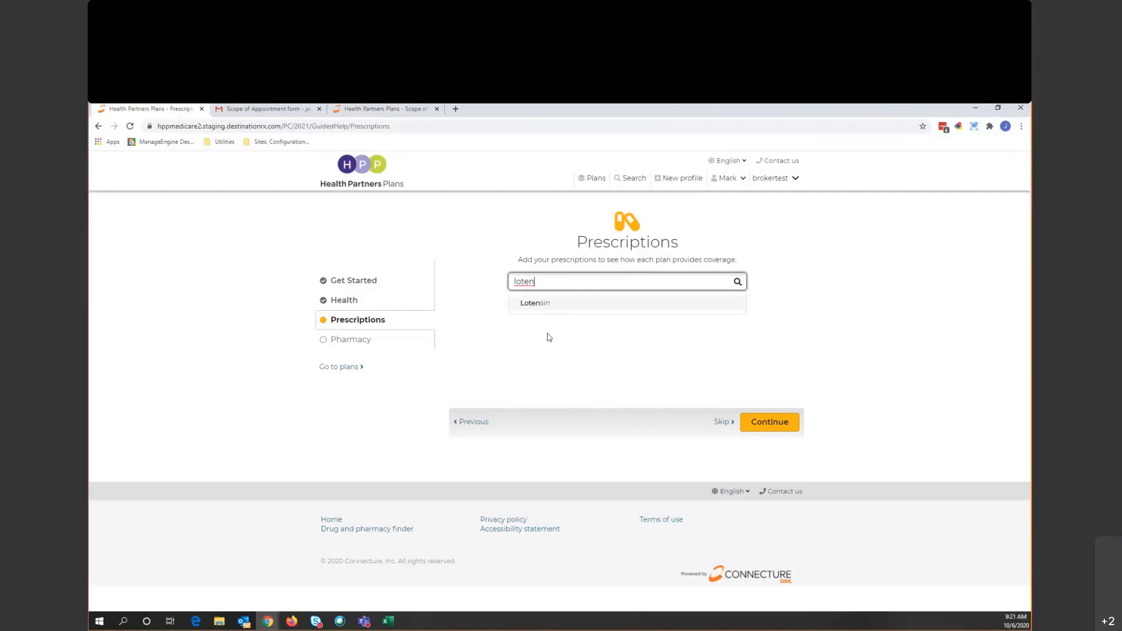
pyautogui.click(545, 307)
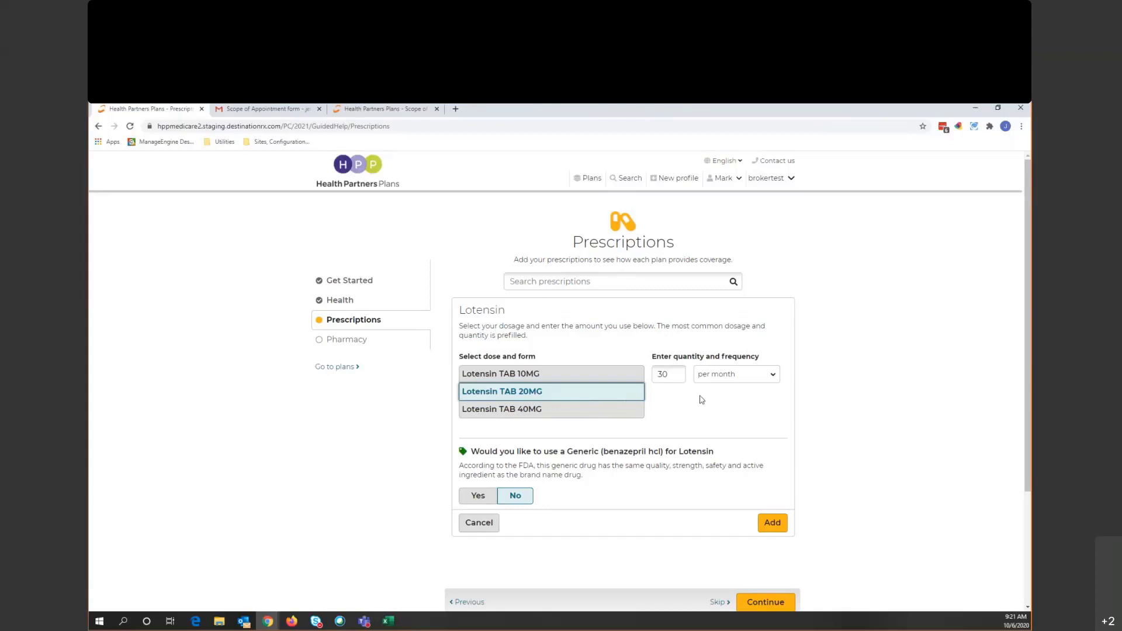
pyautogui.scroll(-2, 690, 409)
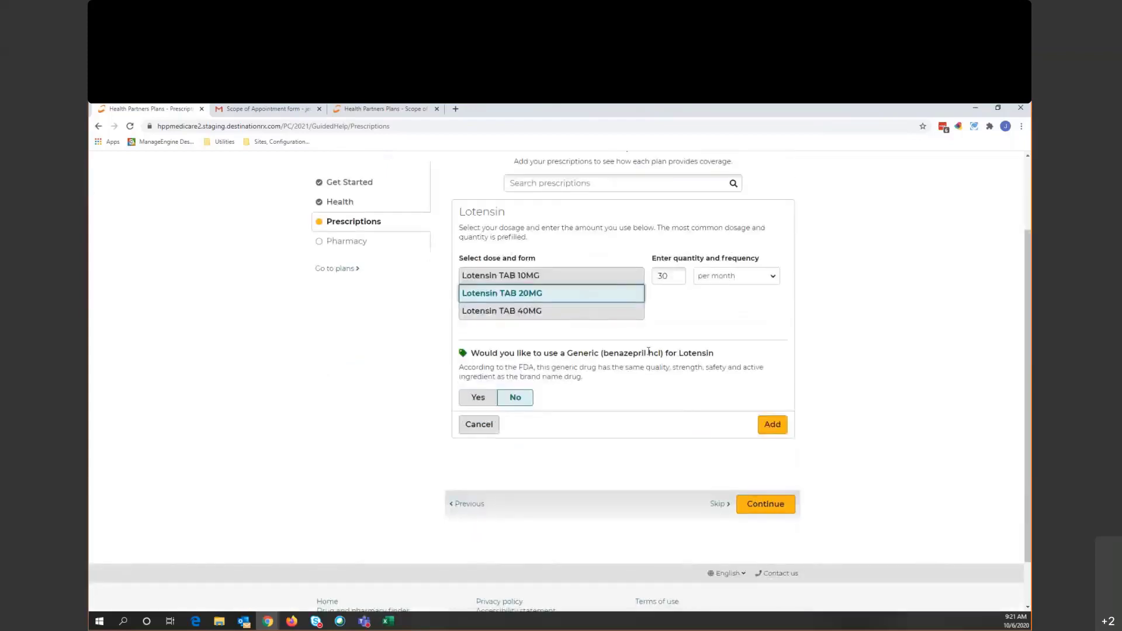
pyautogui.scroll(1, 648, 368)
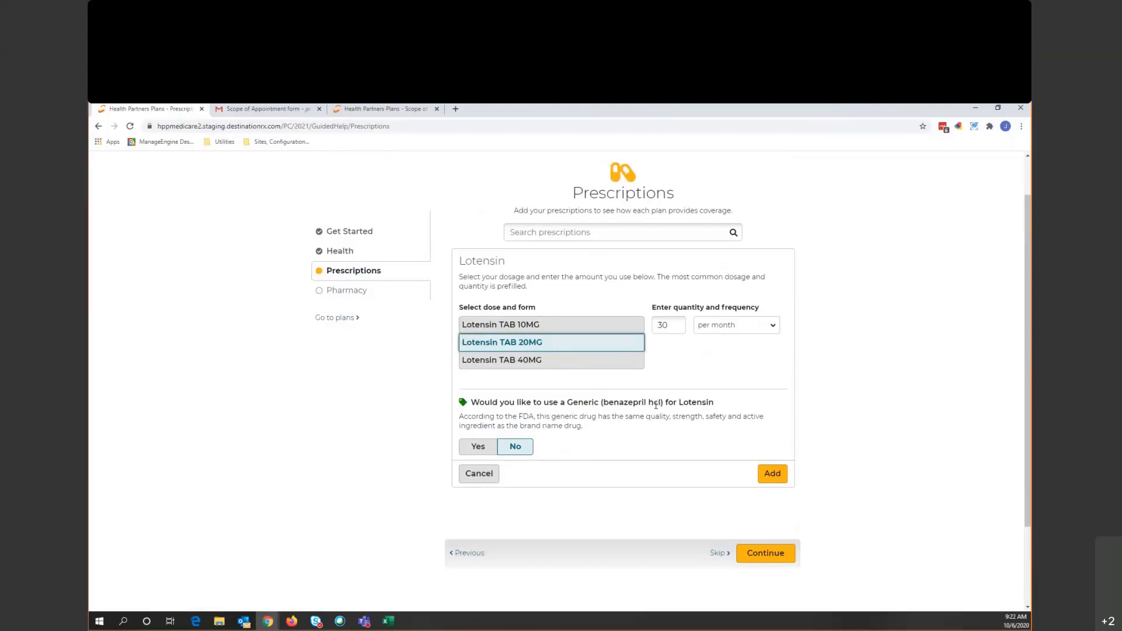
pyautogui.click(478, 446)
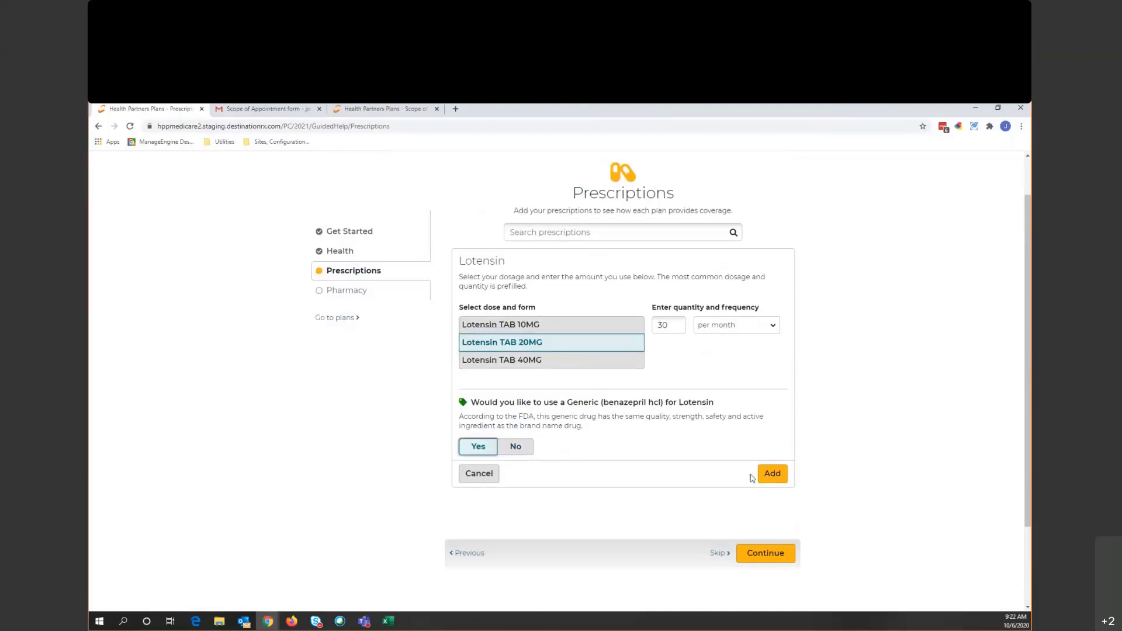
pyautogui.click(773, 474)
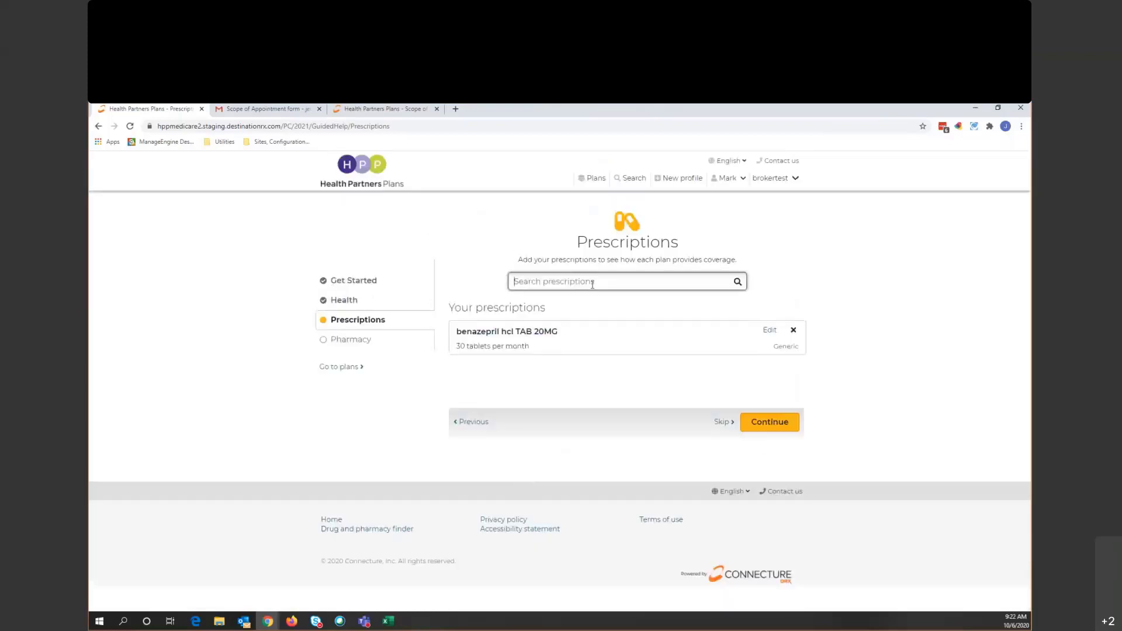
# - Add Namenda 5MG as generic memantine hcl, 60 per month, to the prescriptions
pyautogui.write('namenda')
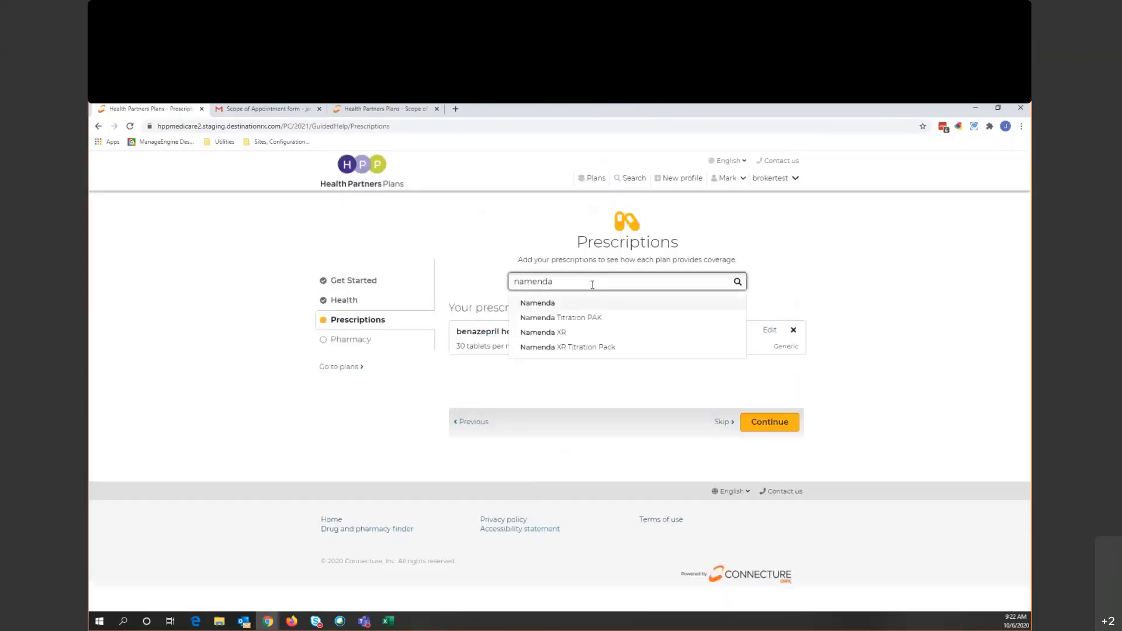
pyautogui.click(579, 303)
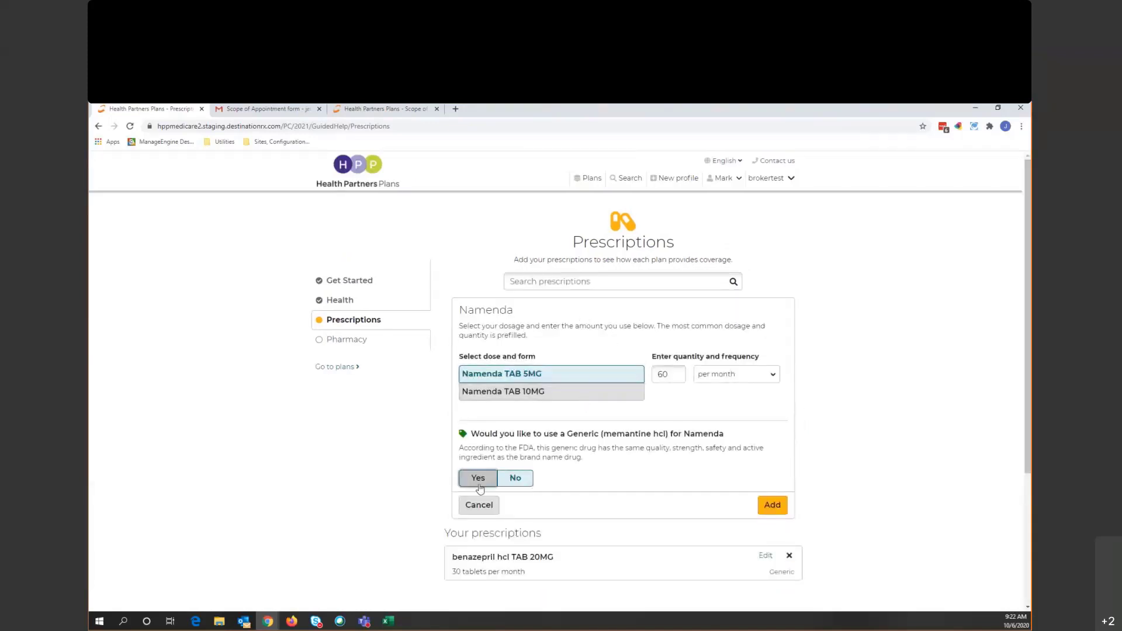
pyautogui.click(478, 477)
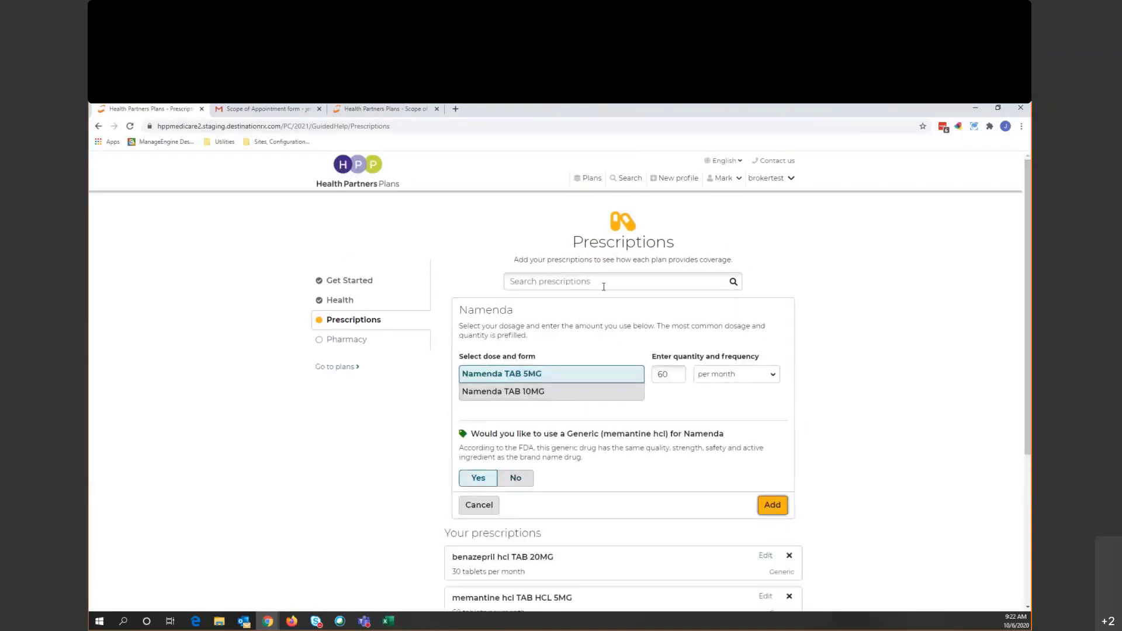
pyautogui.click(604, 286)
# - Add Crestor 10MG as generic rosuvastatin calcium, 30 per month
pyautogui.write('Crestor')
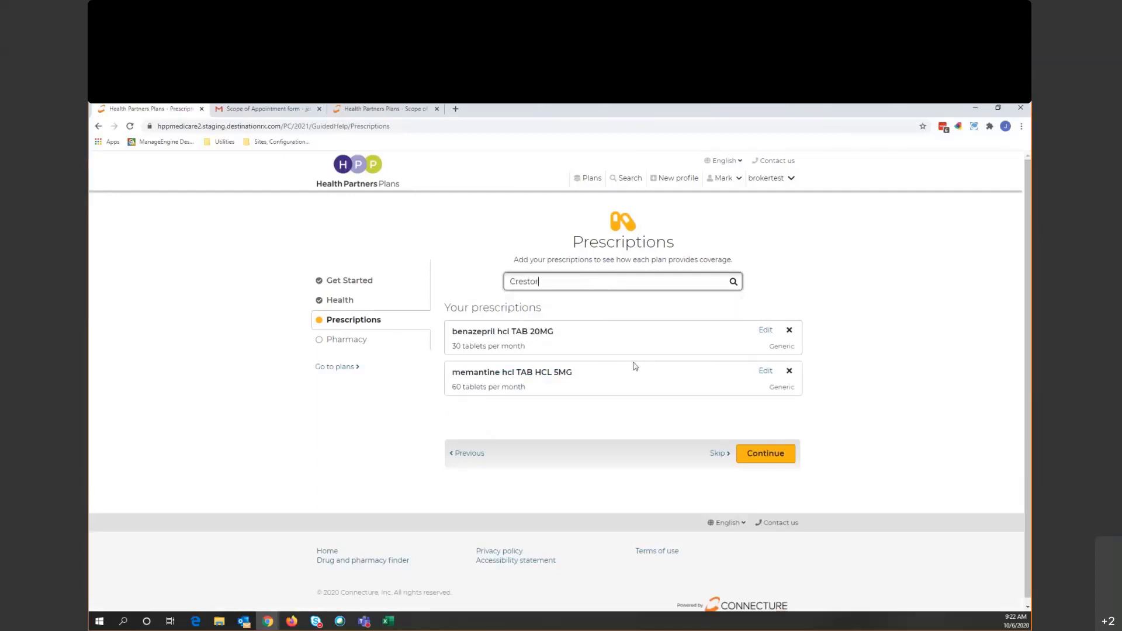
pyautogui.press('Return')
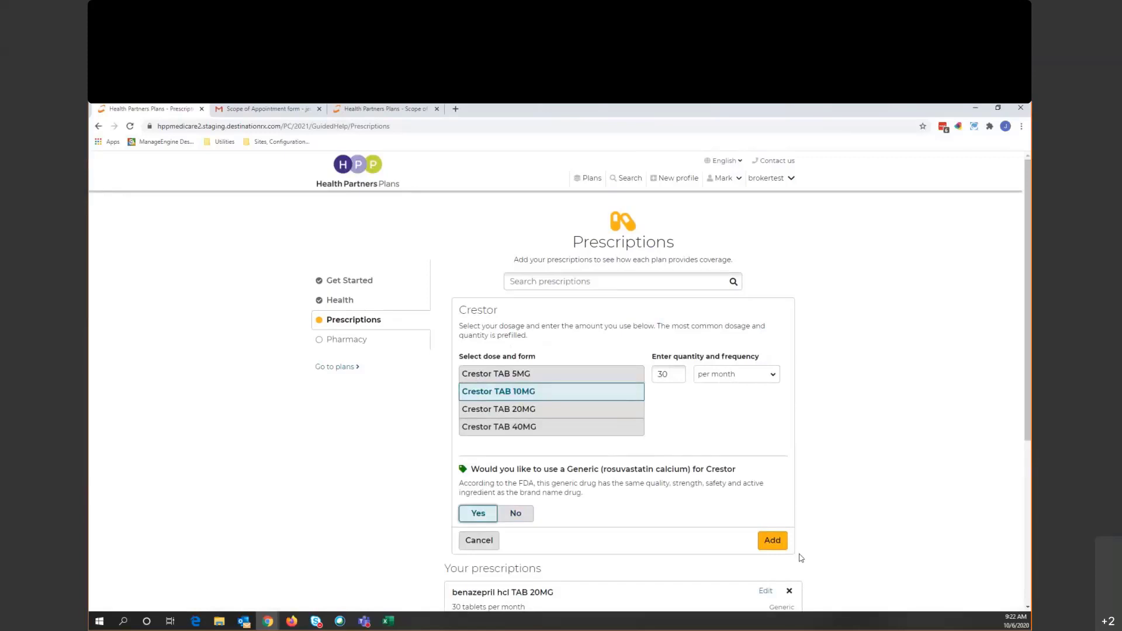
pyautogui.click(772, 540)
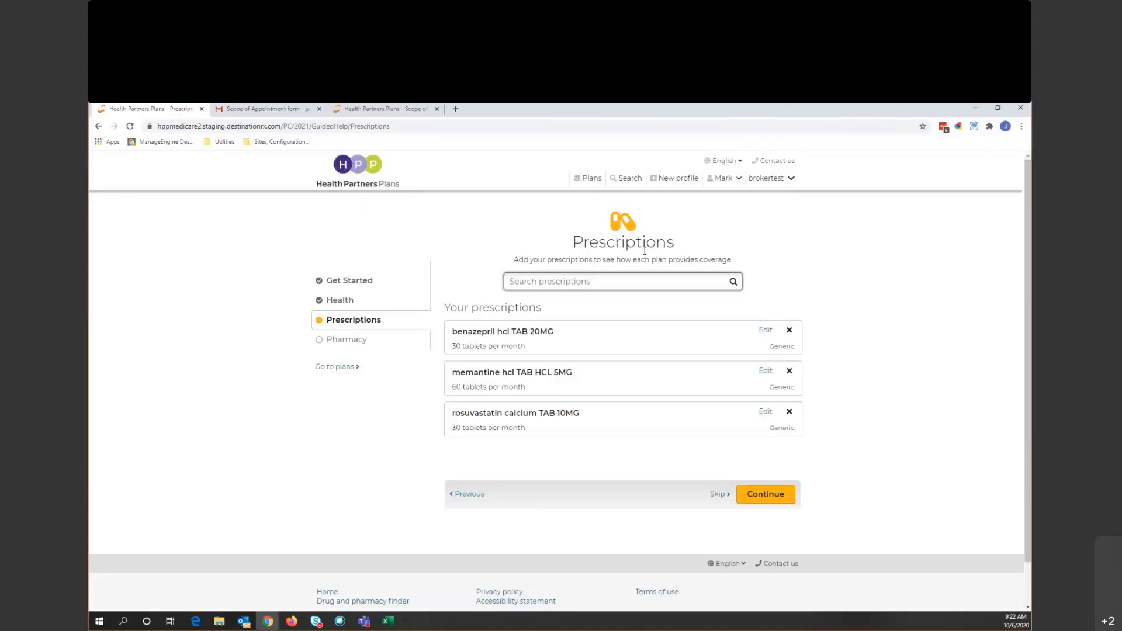
# - Continue to the Pharmacy step and choose CVS Pharmacy #10459 in 19103
pyautogui.click(775, 497)
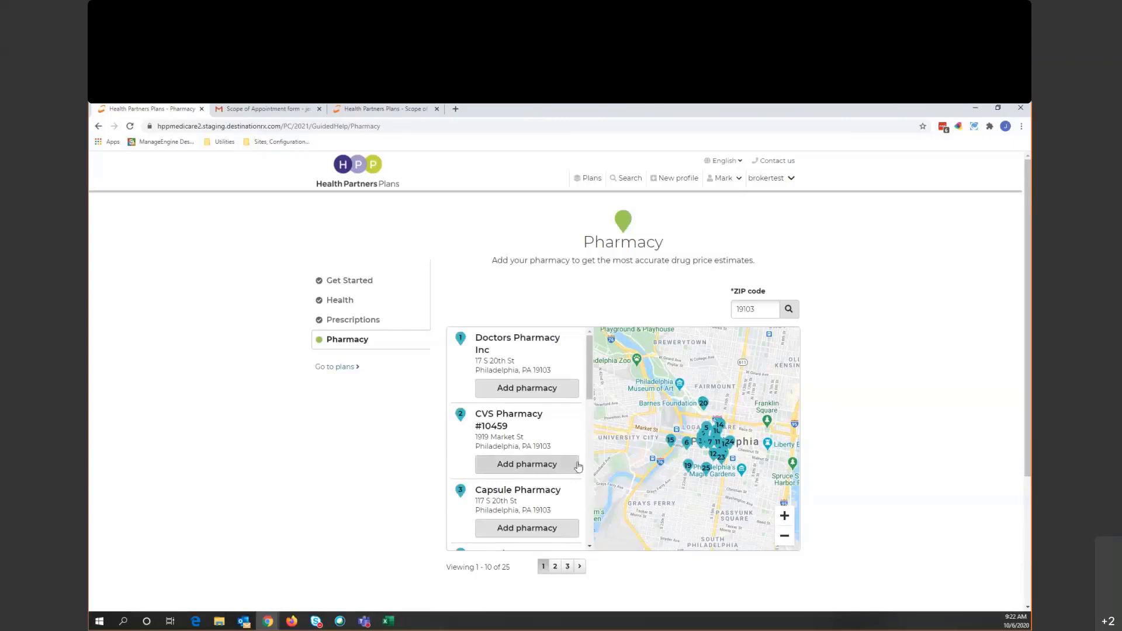
pyautogui.click(536, 466)
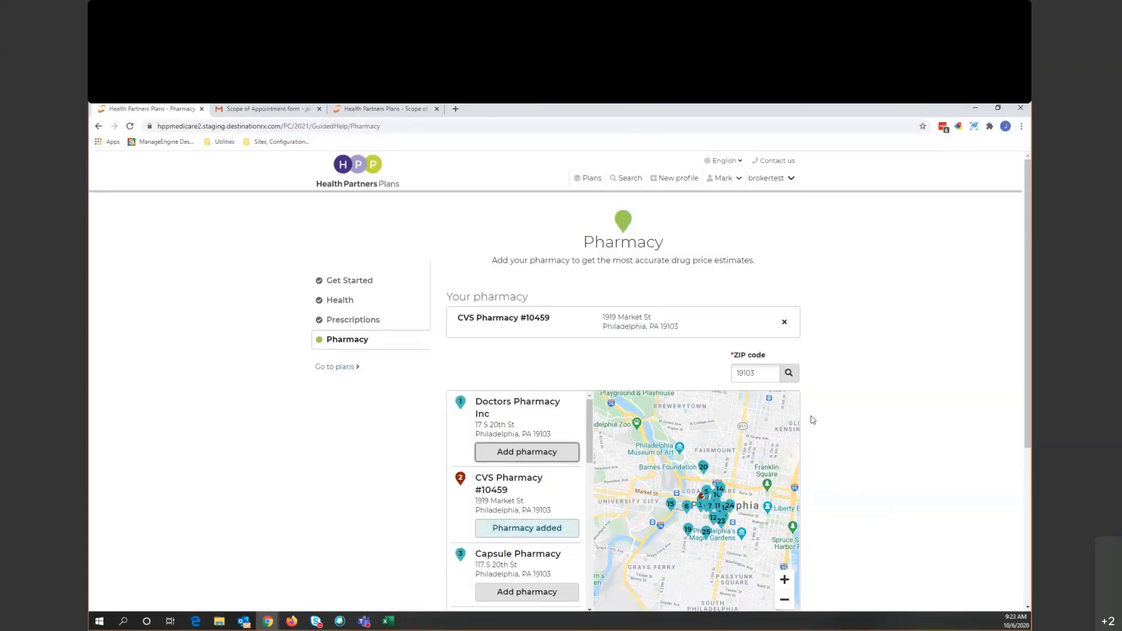
pyautogui.scroll(-3, 842, 413)
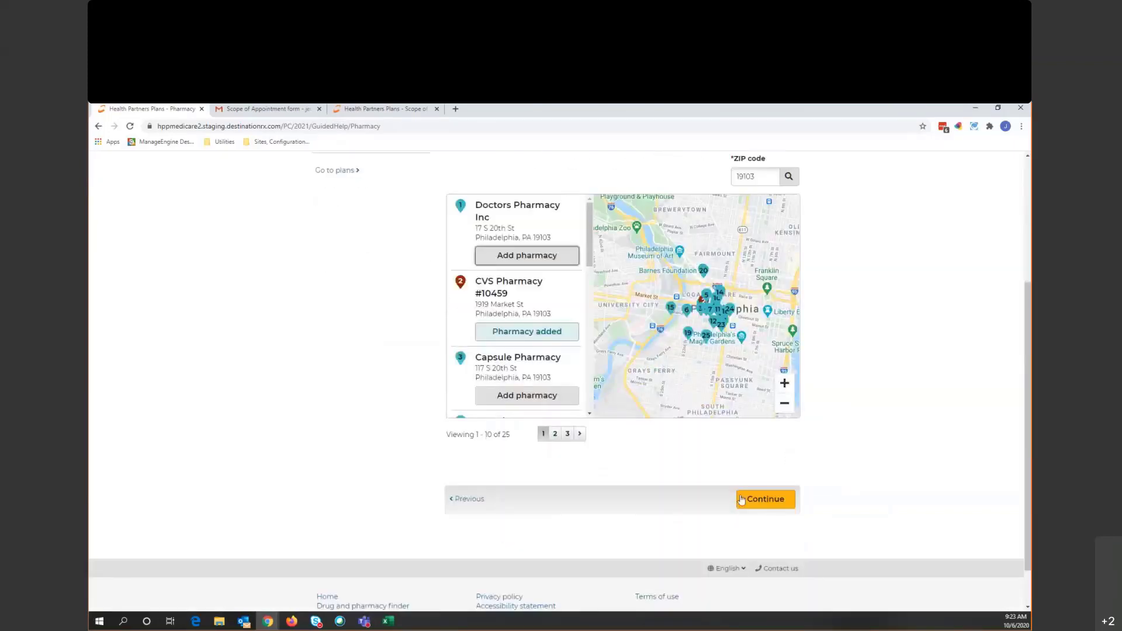
pyautogui.click(761, 506)
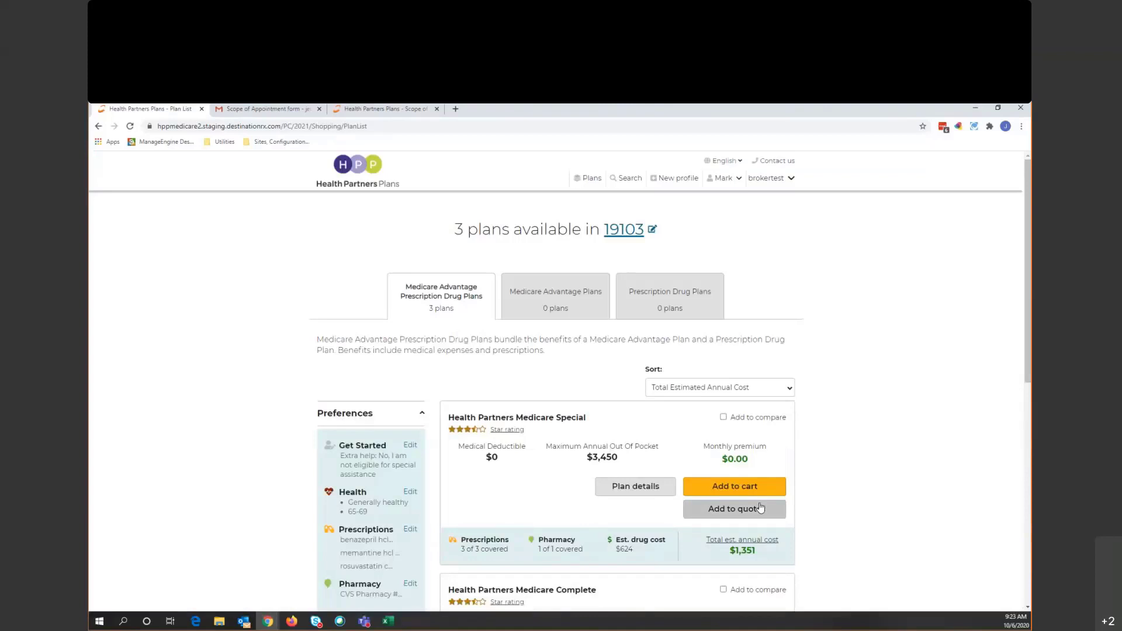
# - Browse the 19103 plans: Medicare Special at $1,351 and Complete at $1,743 annual cost
pyautogui.scroll(-2, 806, 465)
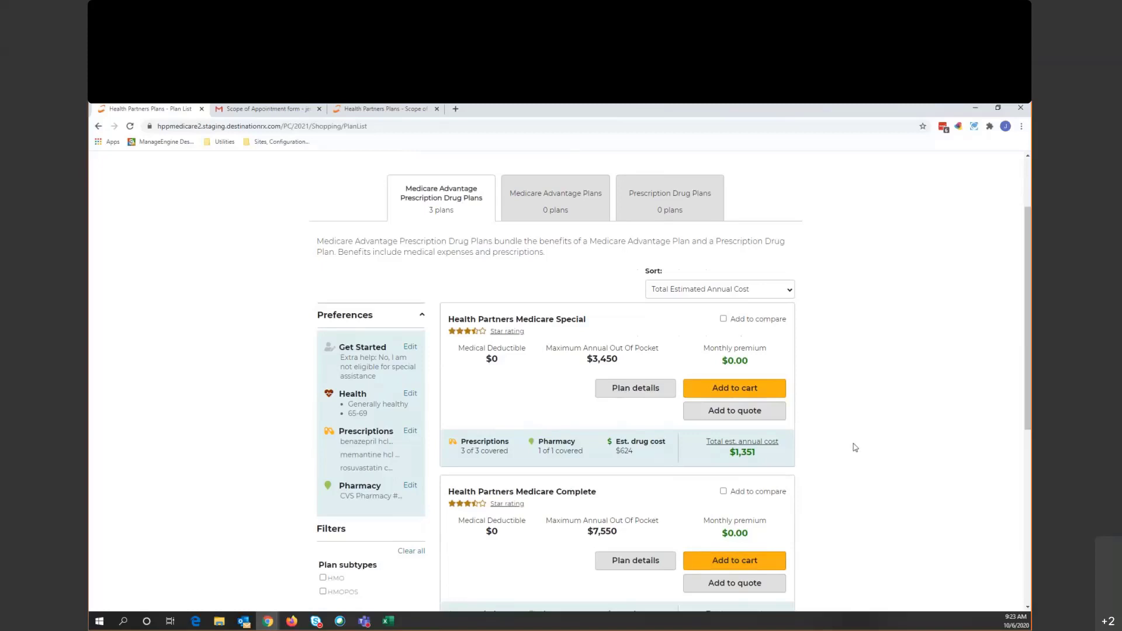
pyautogui.scroll(2, 854, 447)
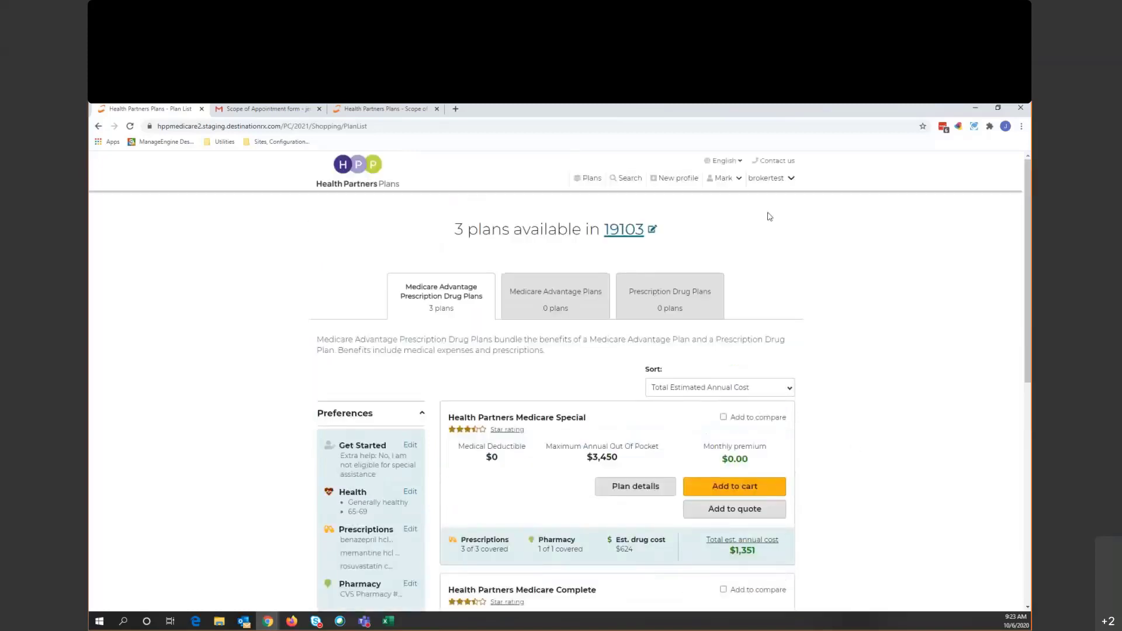
pyautogui.click(738, 181)
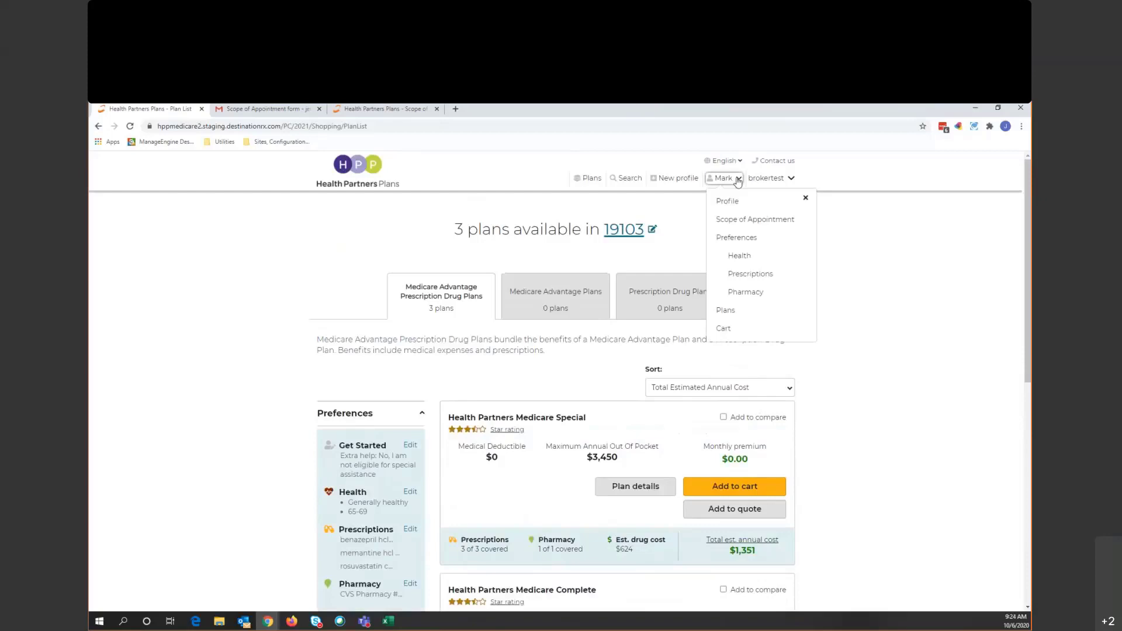
pyautogui.click(738, 179)
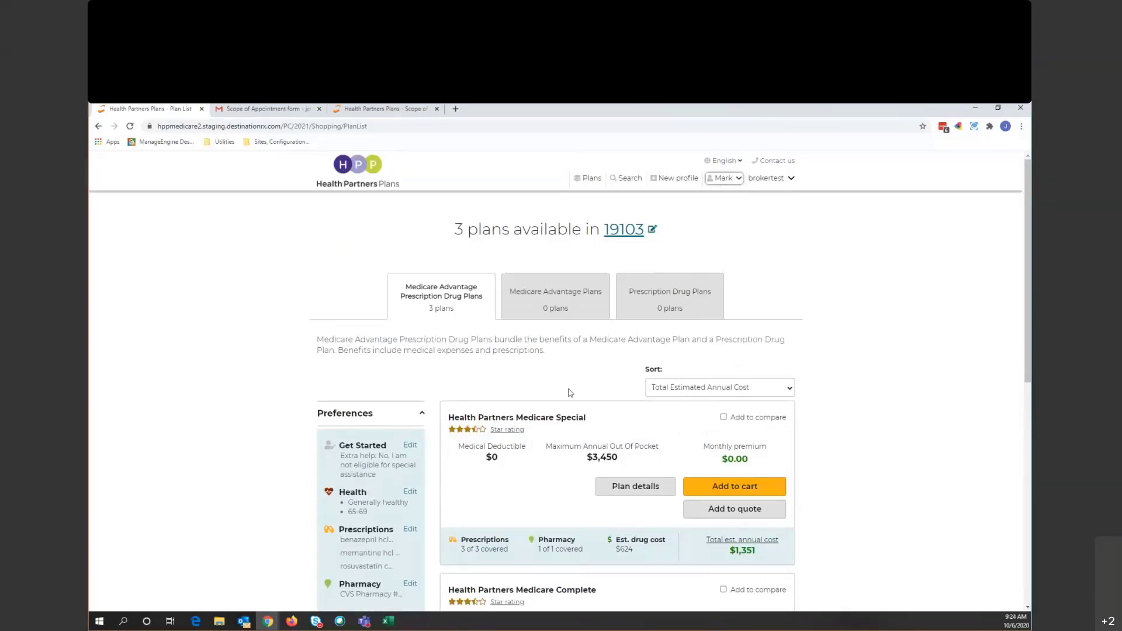
pyautogui.scroll(-1, 494, 485)
pyautogui.scroll(-3, 494, 485)
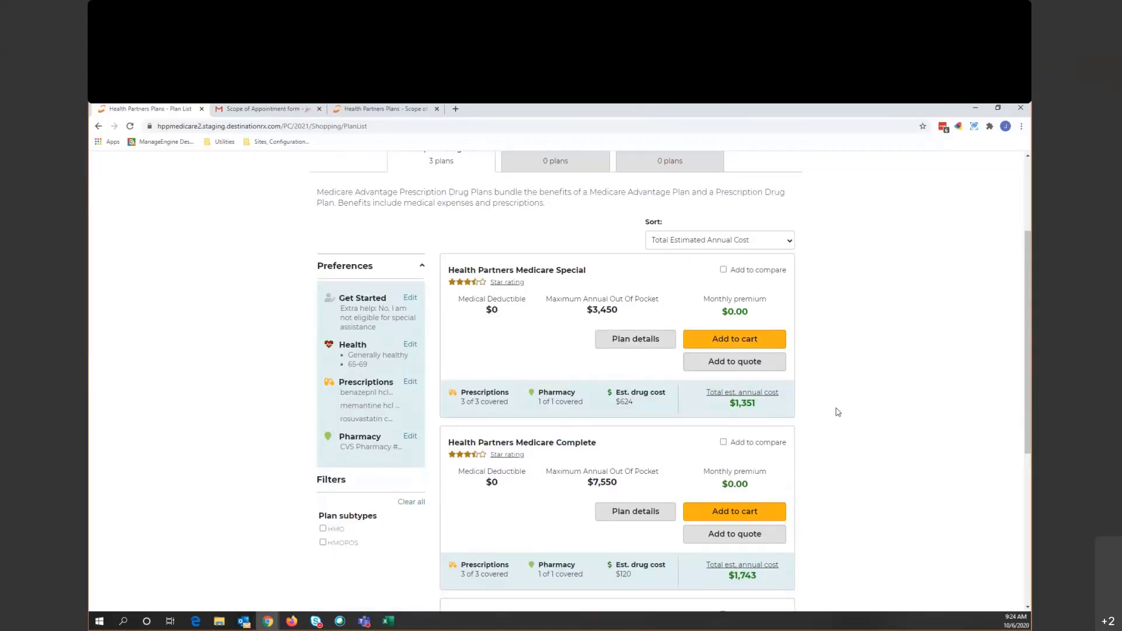
# - Mark the Special, Complete and Prime plans for comparison and open Compare Plans
pyautogui.click(724, 269)
pyautogui.scroll(-2, 841, 332)
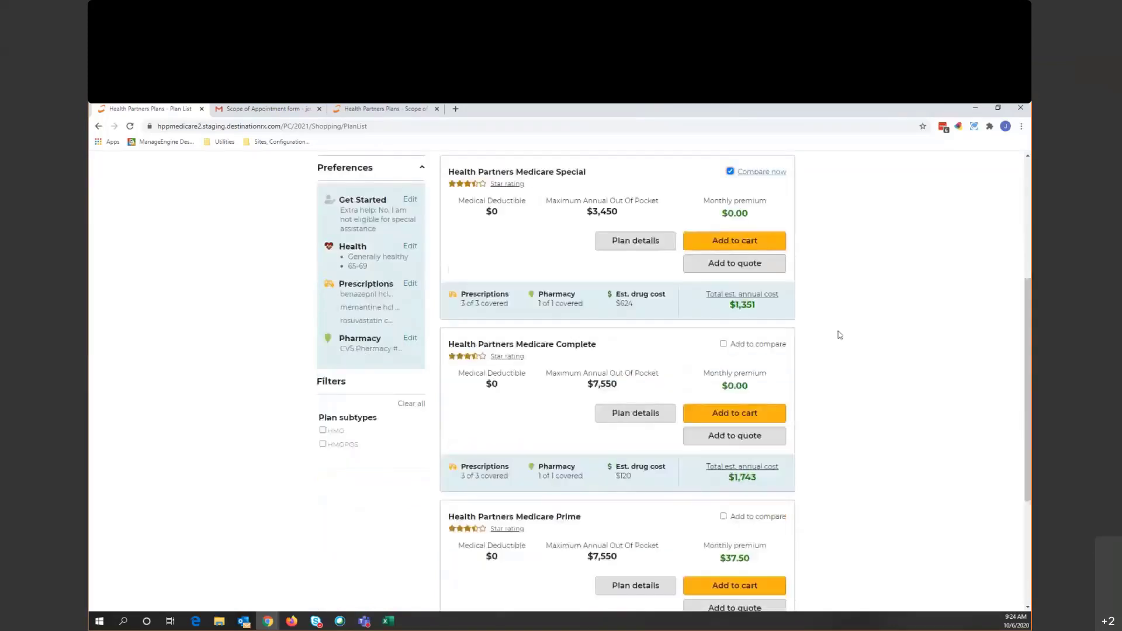
pyautogui.click(723, 344)
pyautogui.click(724, 517)
pyautogui.click(767, 345)
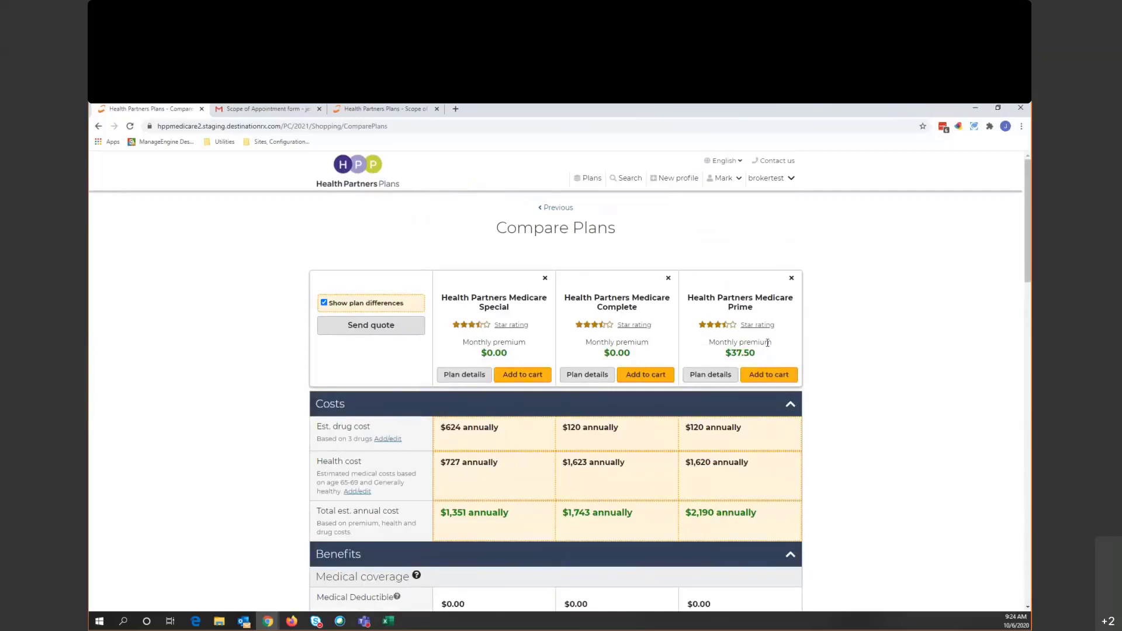
# - Review the comparison table, including Prime at $37.50 monthly, then open Medicare Special's details
pyautogui.scroll(-2, 432, 388)
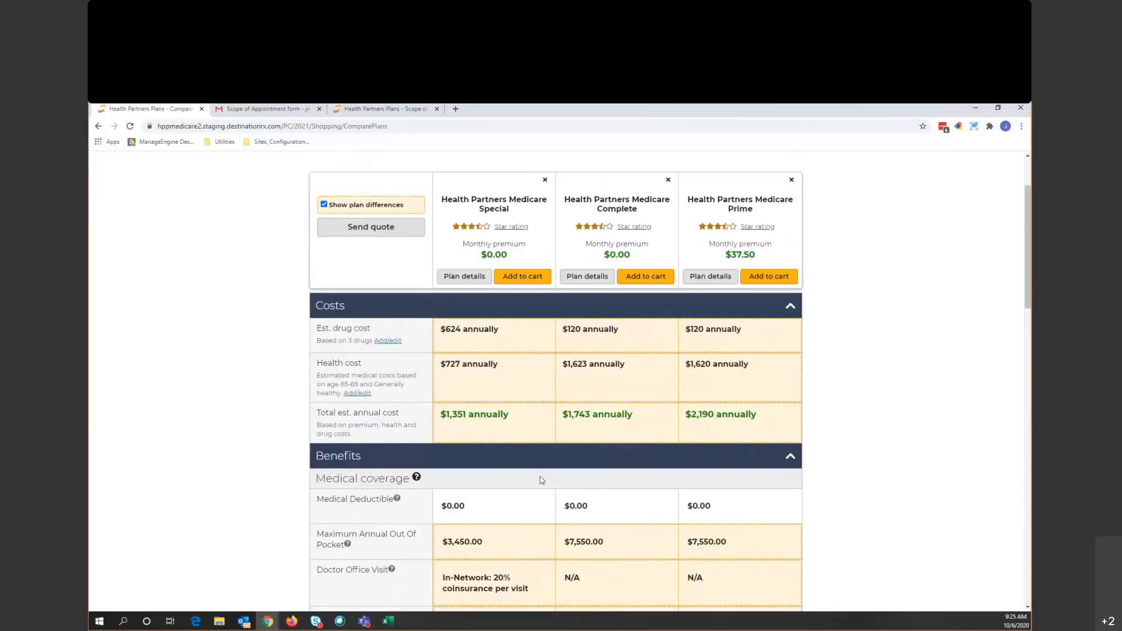
pyautogui.scroll(1, 538, 481)
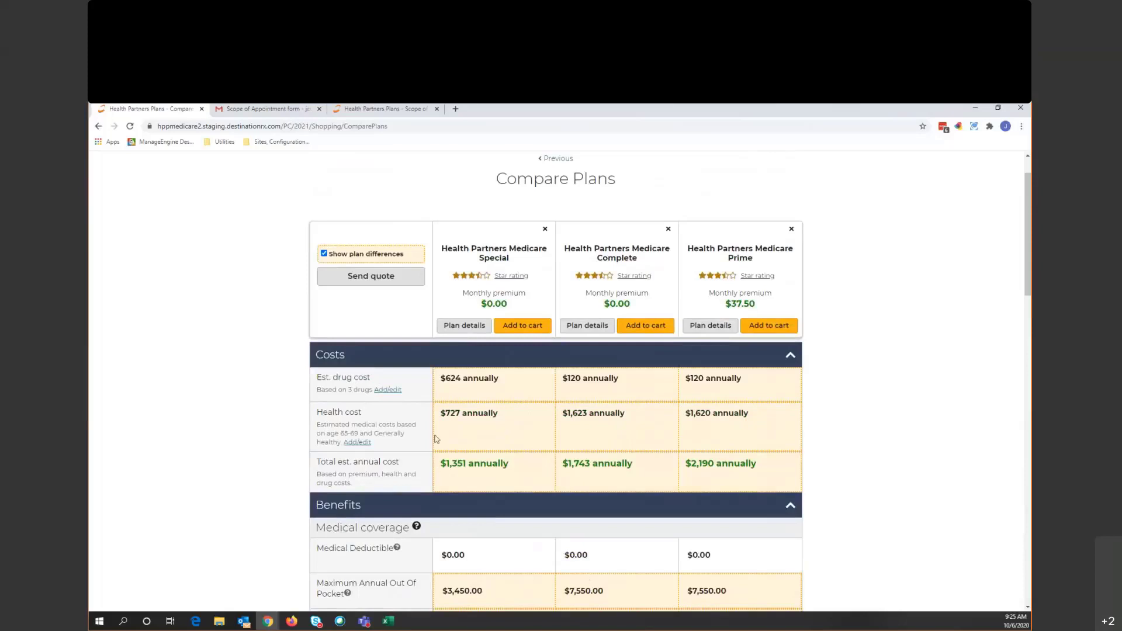
pyautogui.scroll(-3, 326, 443)
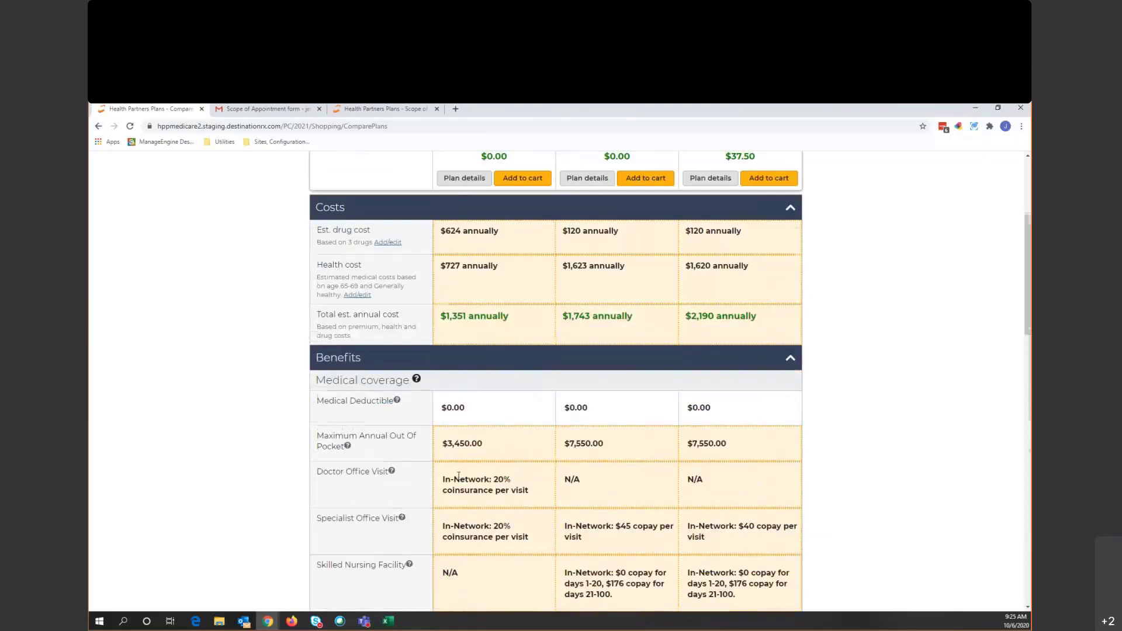
pyautogui.scroll(-15, 458, 475)
pyautogui.scroll(-3, 457, 475)
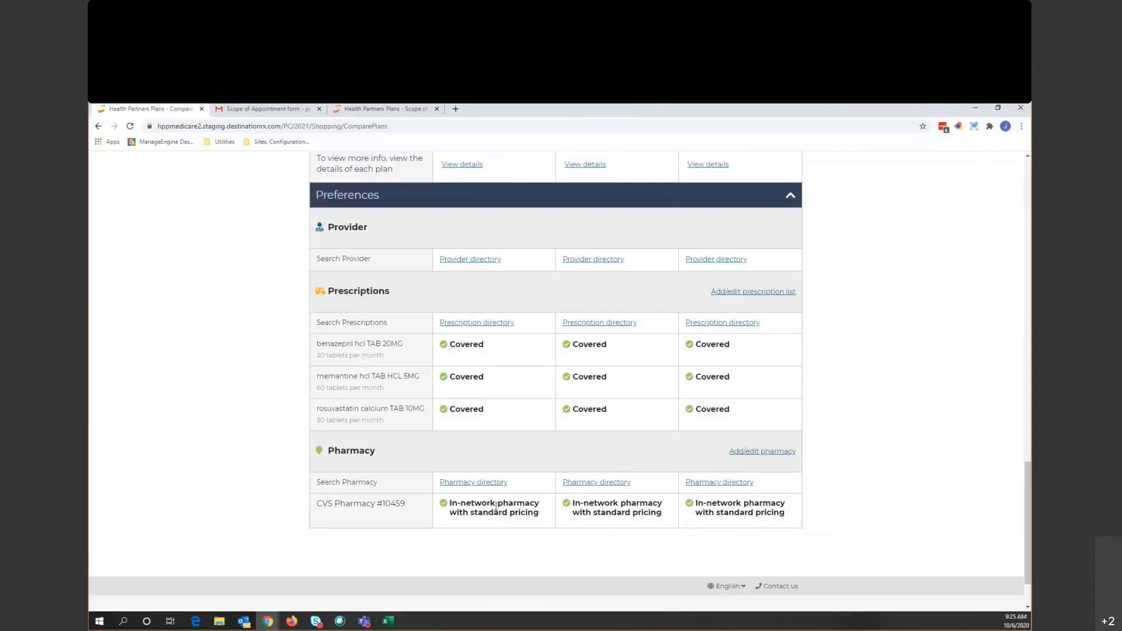
pyautogui.scroll(1, 494, 506)
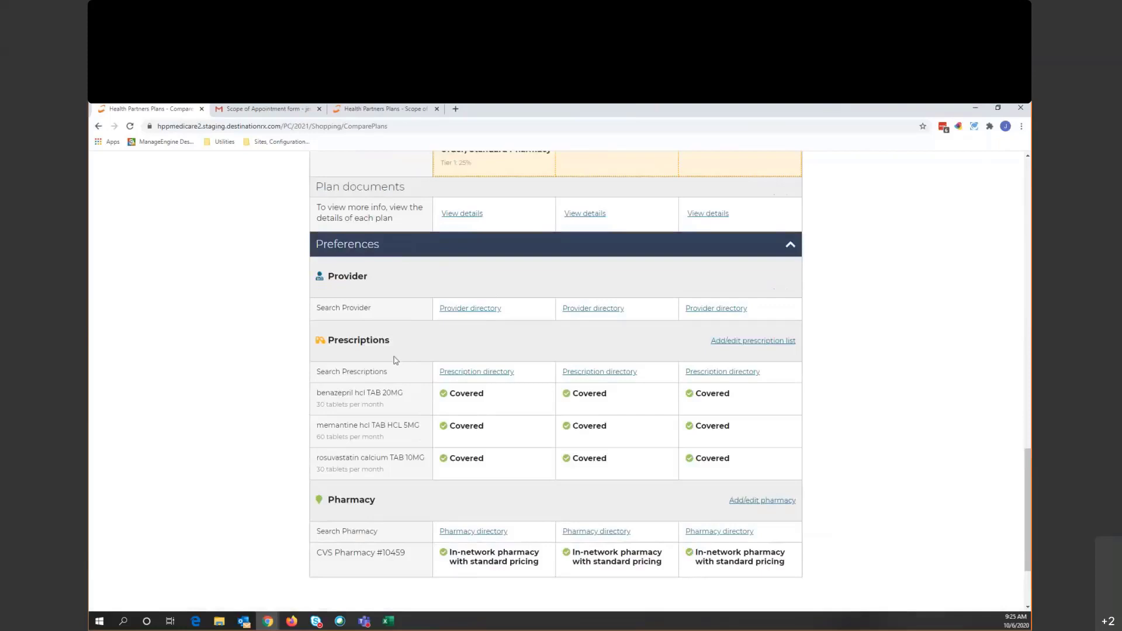
pyautogui.scroll(1, 777, 424)
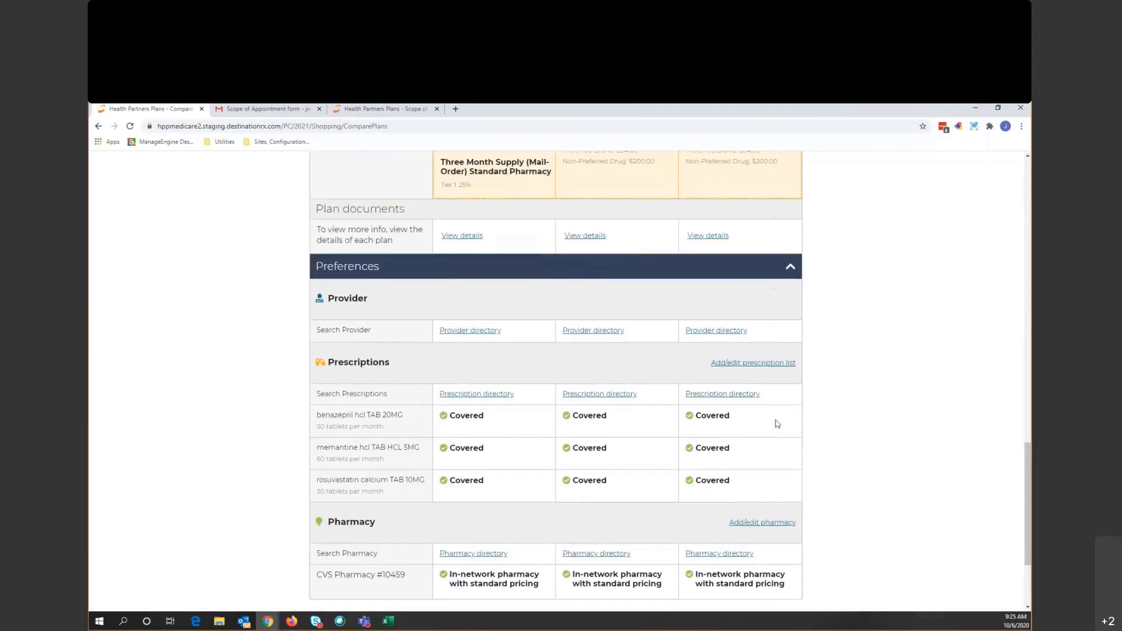
pyautogui.scroll(15, 778, 424)
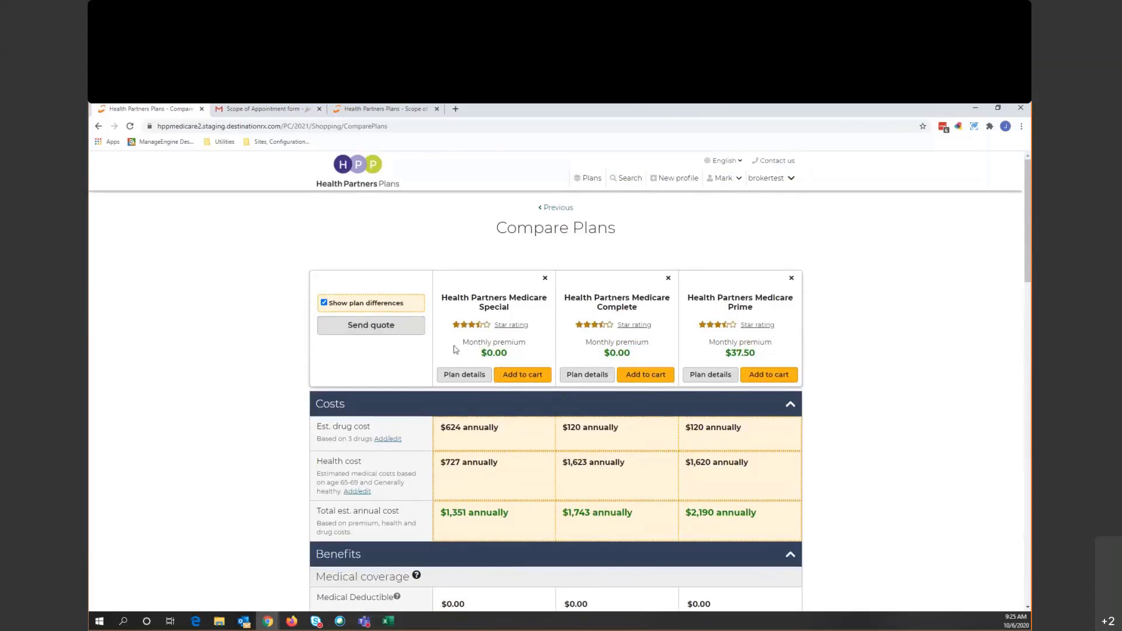
pyautogui.click(473, 379)
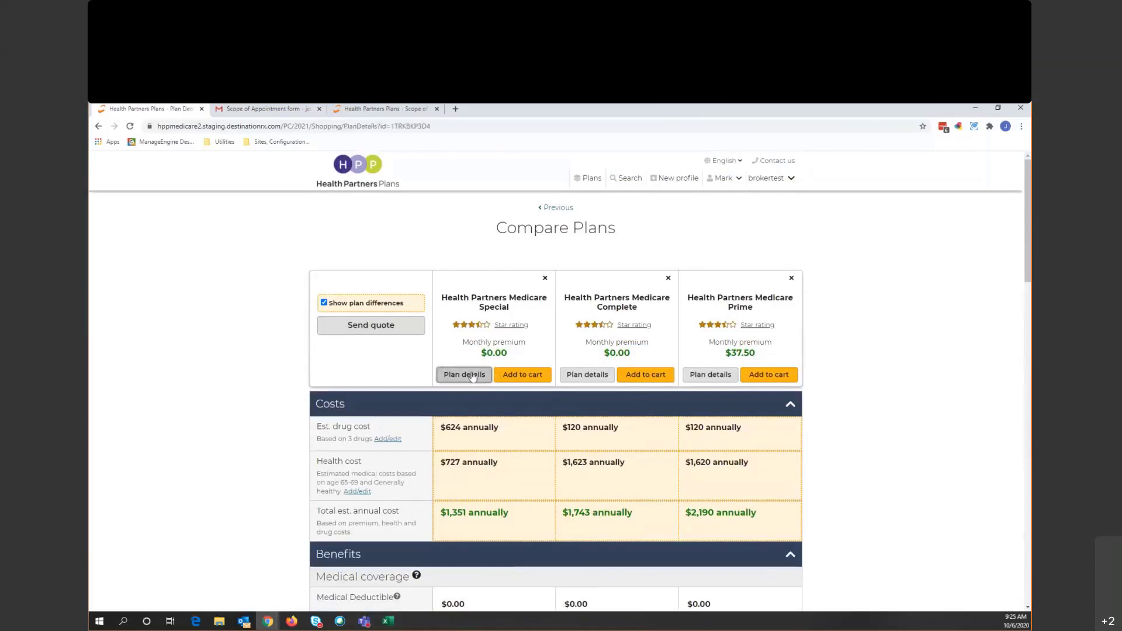
# - Review the covered prescriptions in the Medicare Special plan details
pyautogui.click(472, 375)
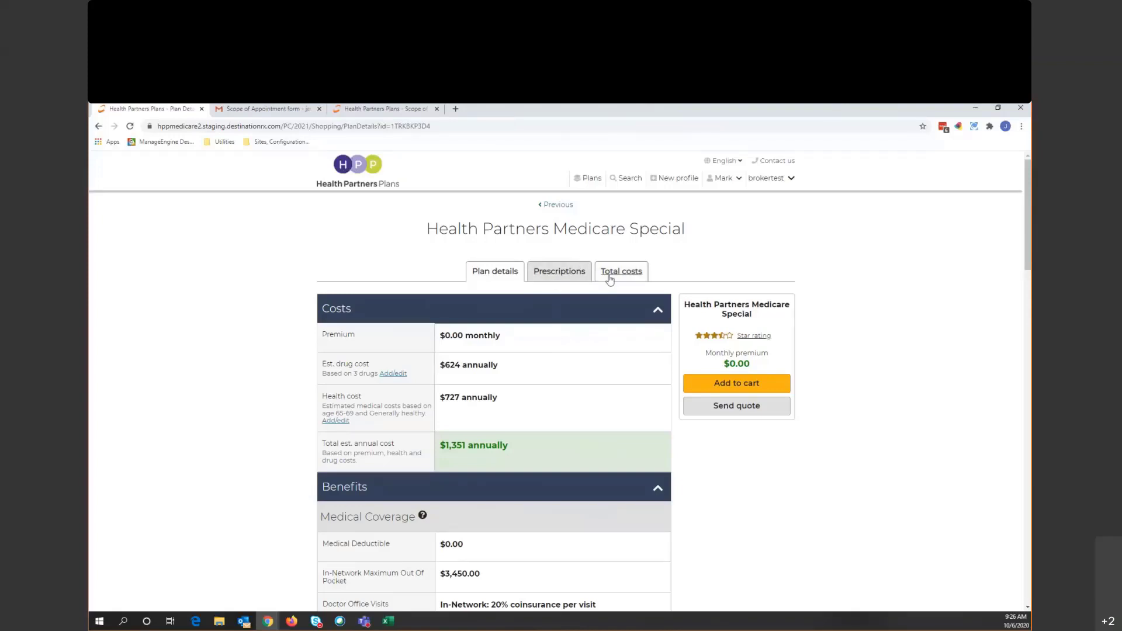
pyautogui.click(570, 278)
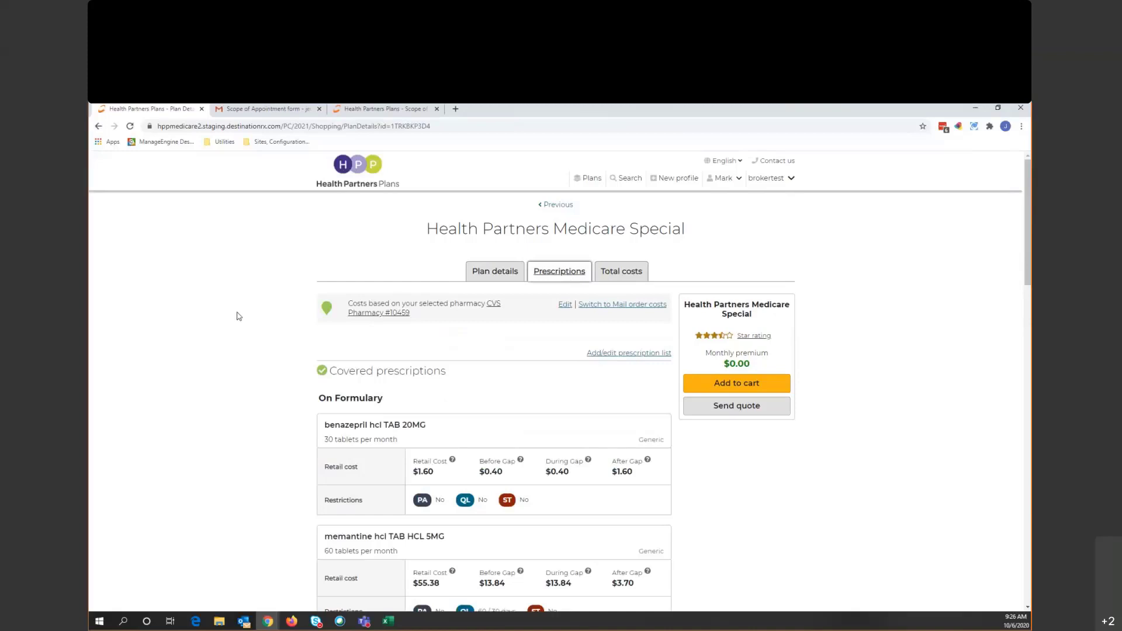
pyautogui.scroll(-1, 393, 394)
pyautogui.scroll(-3, 392, 393)
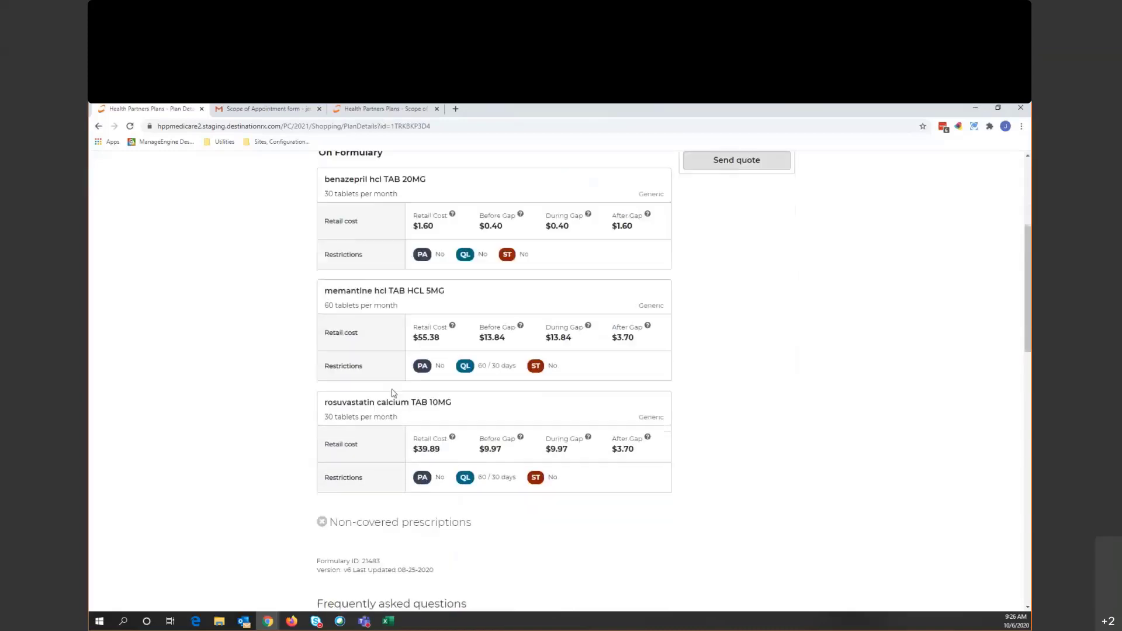
pyautogui.scroll(1, 393, 394)
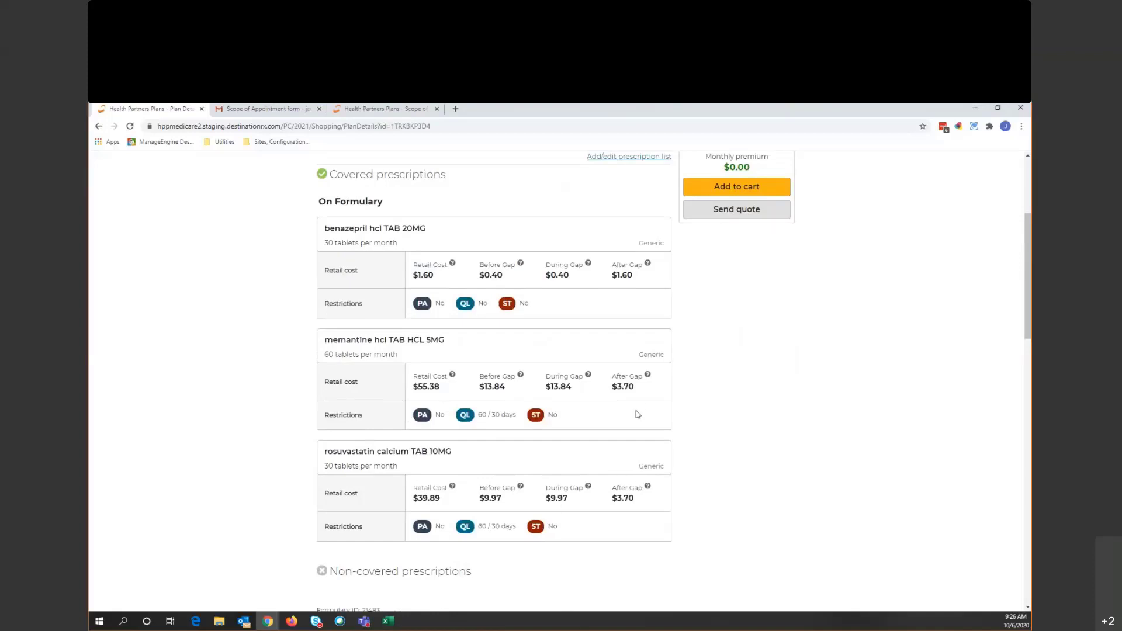
pyautogui.scroll(3, 621, 417)
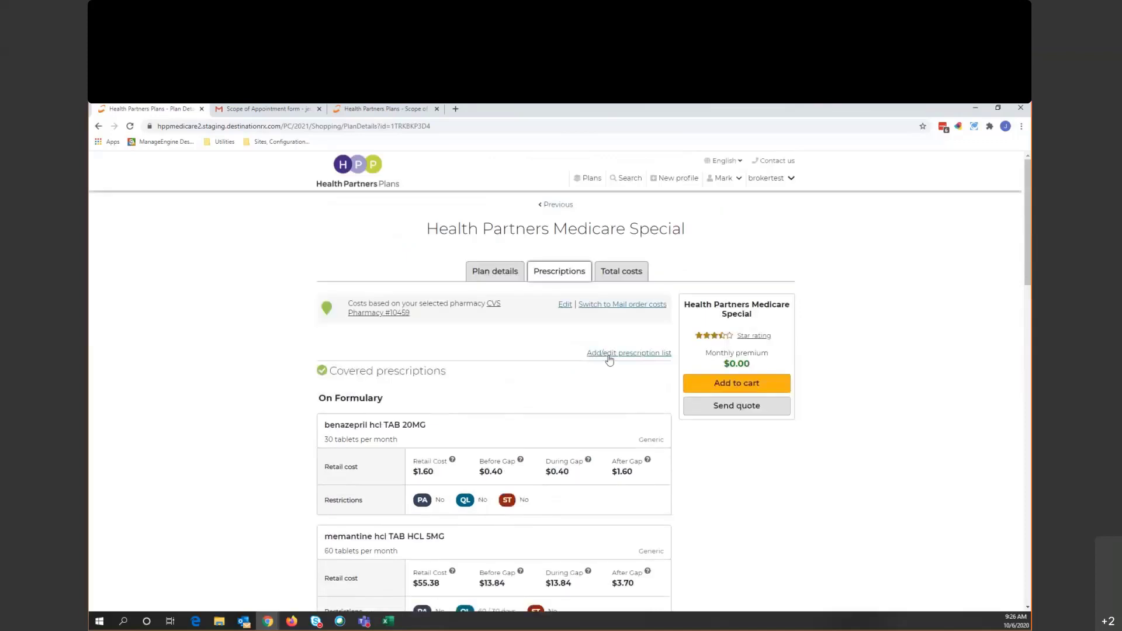
# - Compare mail order and retail drug prices, then view the $1,351 total annual cost
pyautogui.click(611, 308)
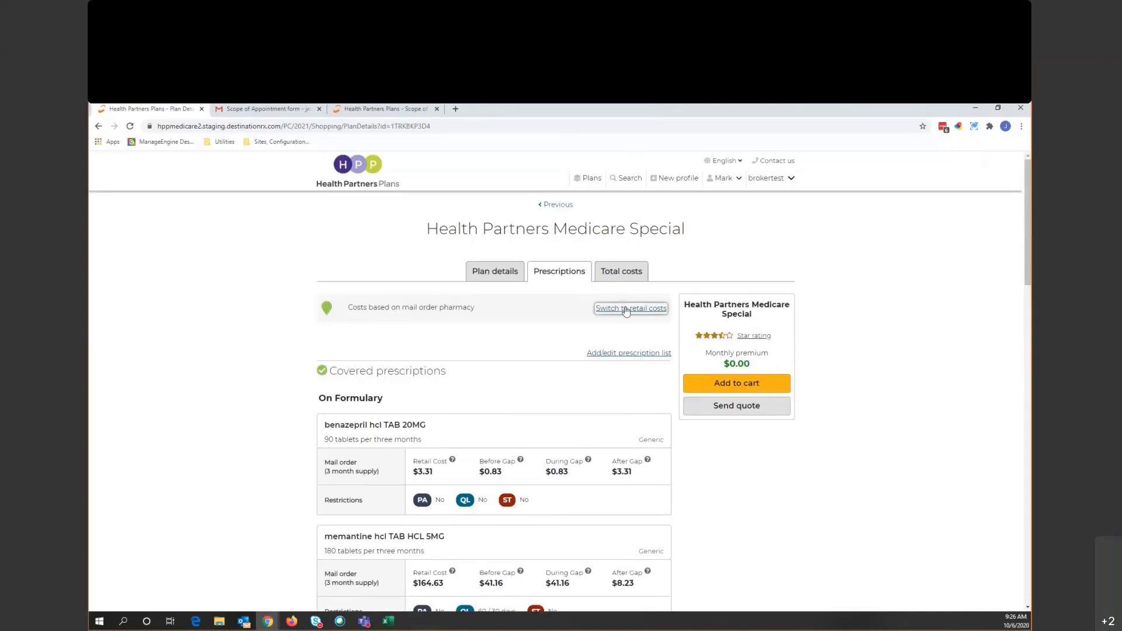
pyautogui.click(625, 310)
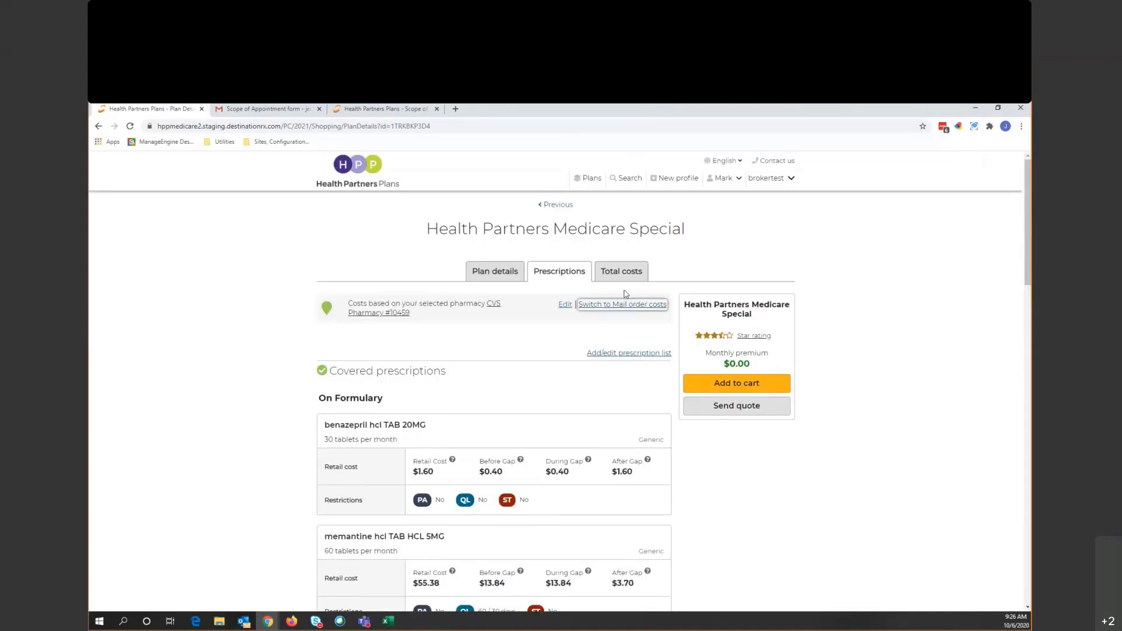
pyautogui.click(621, 271)
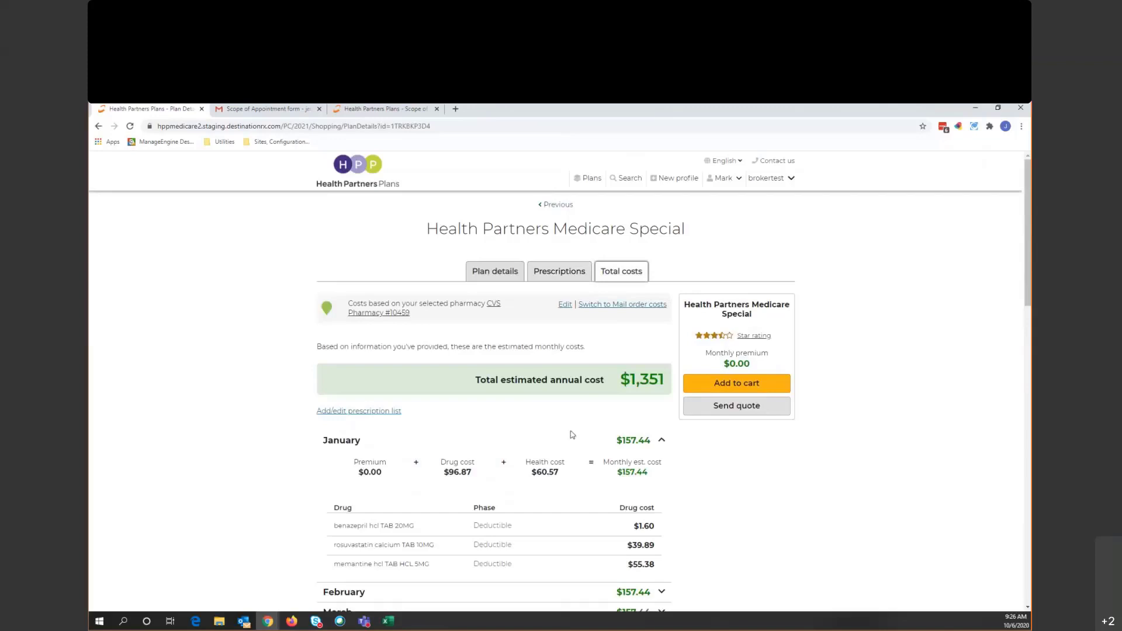
# - Collapse the January cost row and go back to the three-plan Compare Plans page
pyautogui.click(653, 448)
pyautogui.scroll(-2, 650, 411)
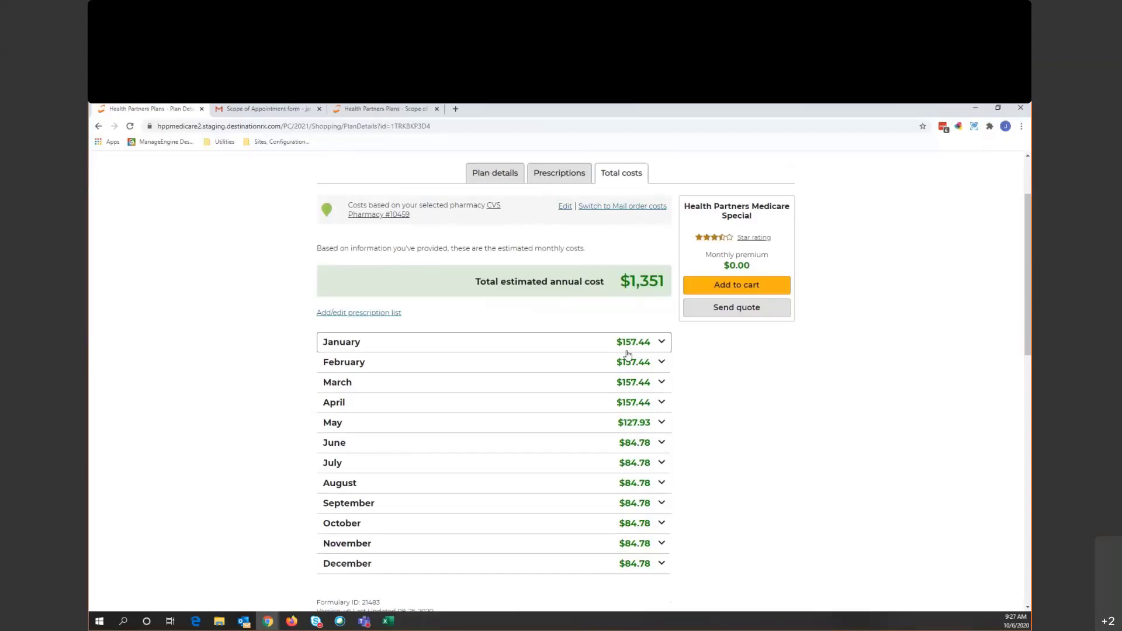
pyautogui.scroll(2, 728, 386)
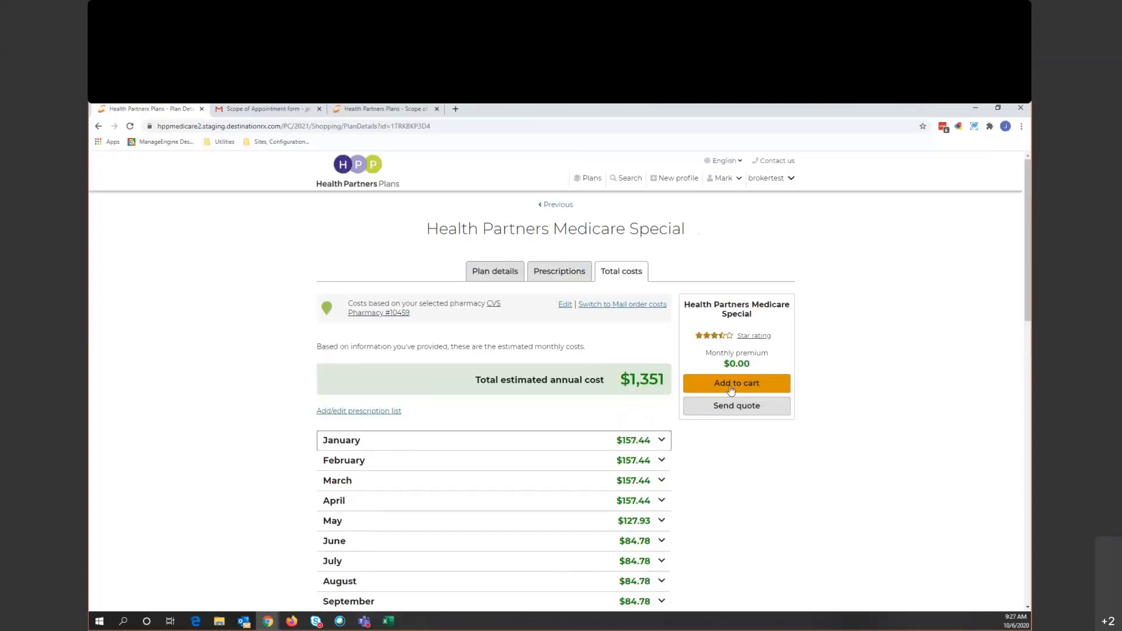
pyautogui.click(557, 209)
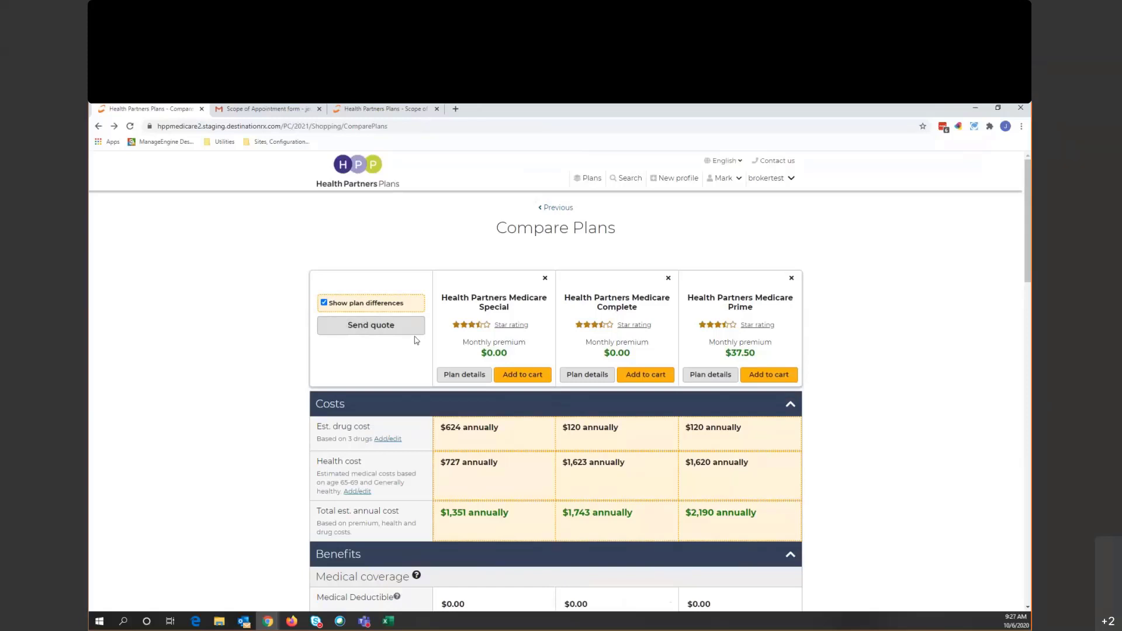
# - Return to the 19103 plan list and add the Special, Complete and Prime plans to the quote
pyautogui.click(557, 207)
pyautogui.scroll(-1, 828, 427)
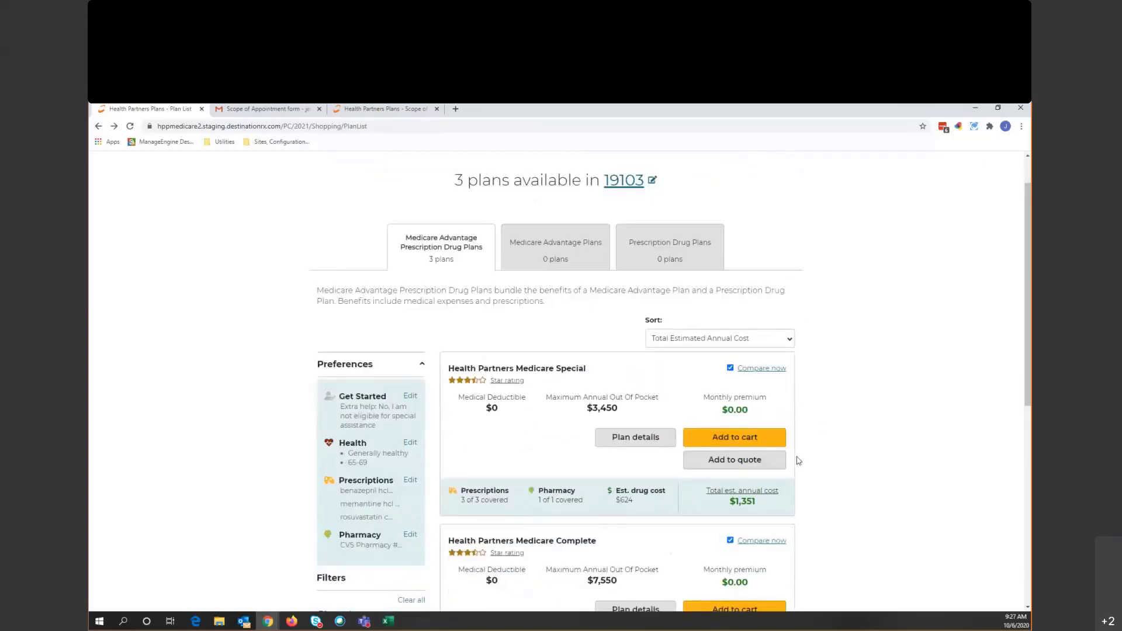
pyautogui.click(770, 464)
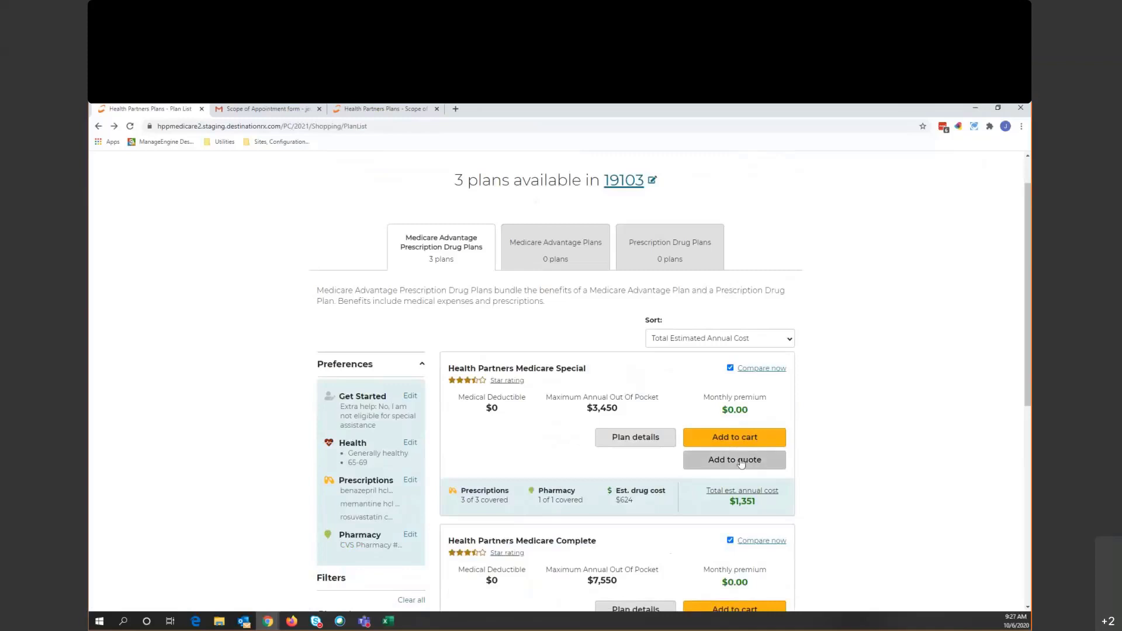
pyautogui.click(741, 464)
pyautogui.scroll(2, 741, 461)
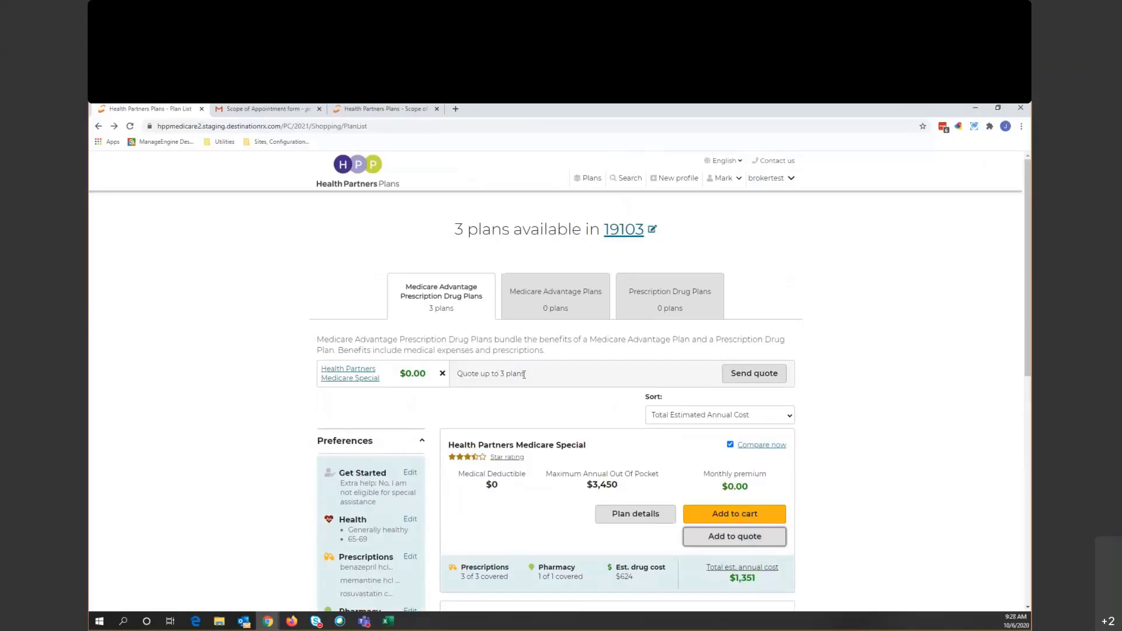
pyautogui.moveTo(524, 375); pyautogui.dragTo(466, 374)
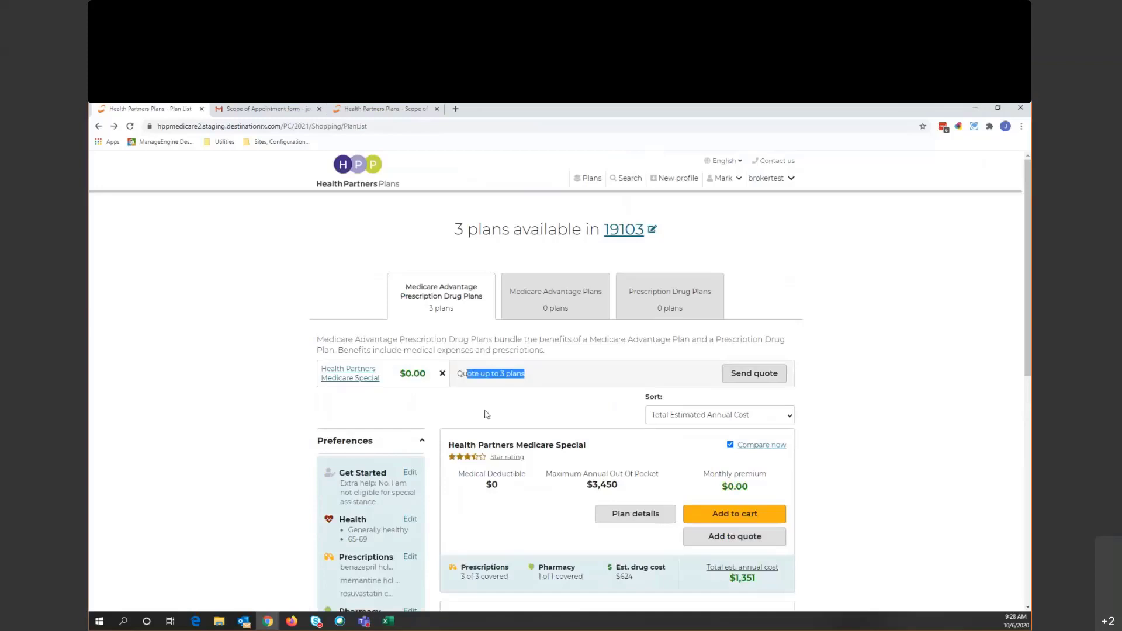
pyautogui.click(510, 405)
pyautogui.scroll(-3, 912, 418)
pyautogui.scroll(-4, 827, 458)
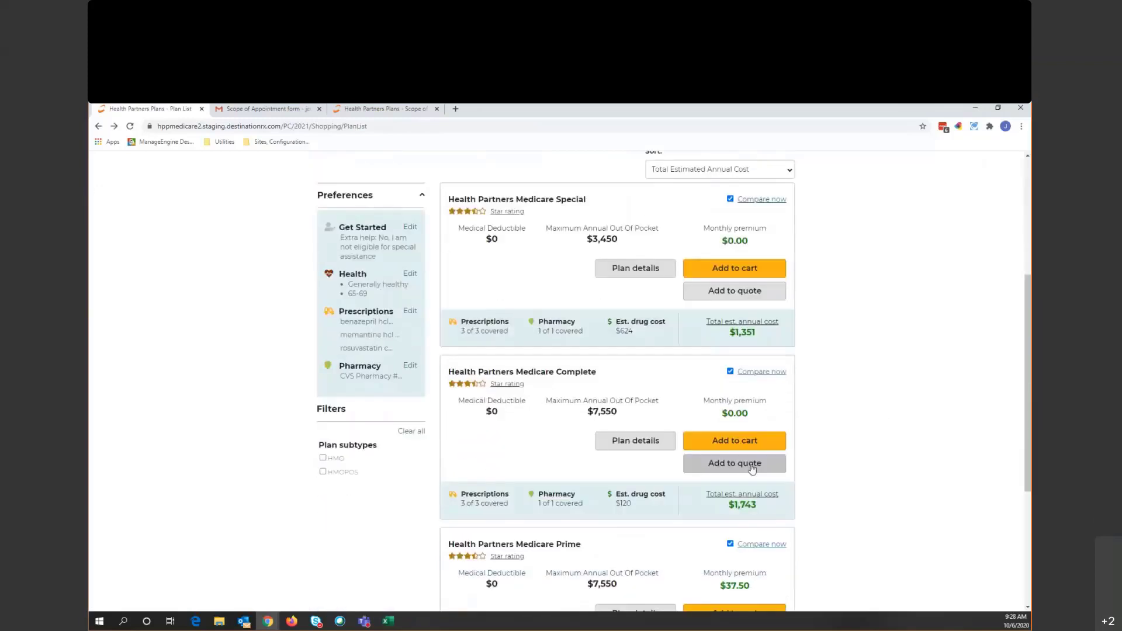
pyautogui.click(770, 498)
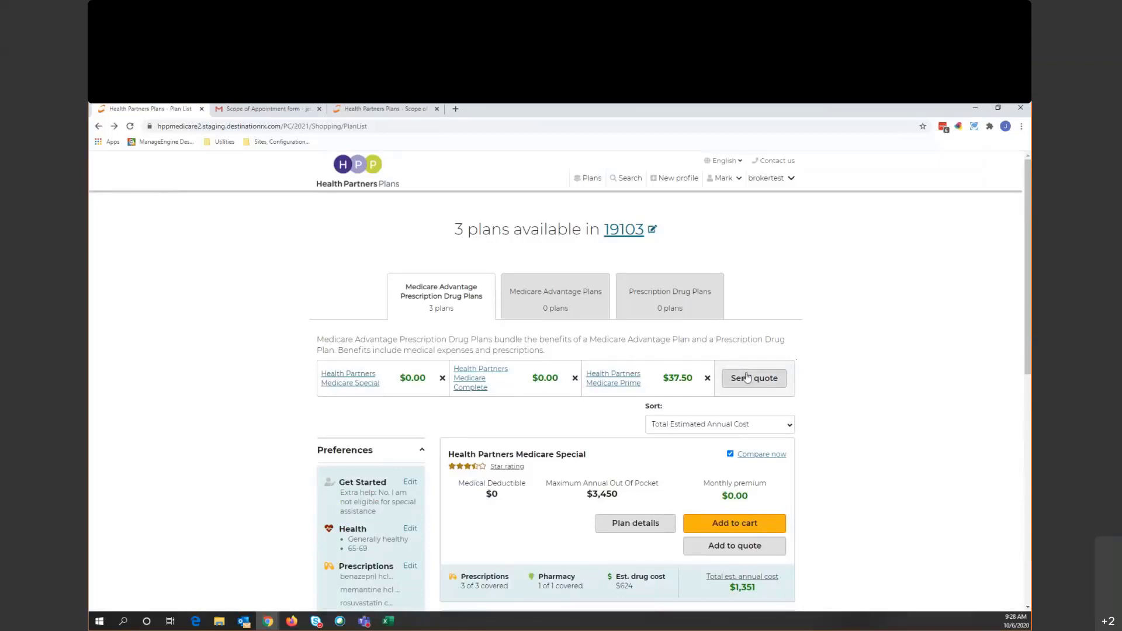
pyautogui.click(752, 380)
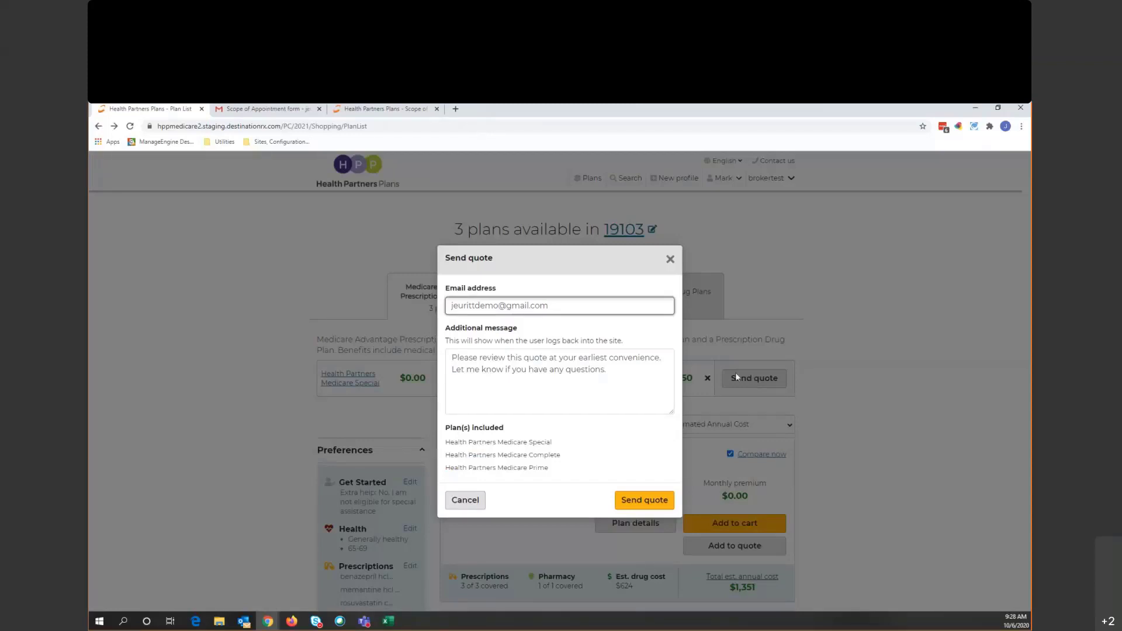
# - Send the three-plan quote to the beneficiary and close the authorization-code confirmation
pyautogui.click(645, 501)
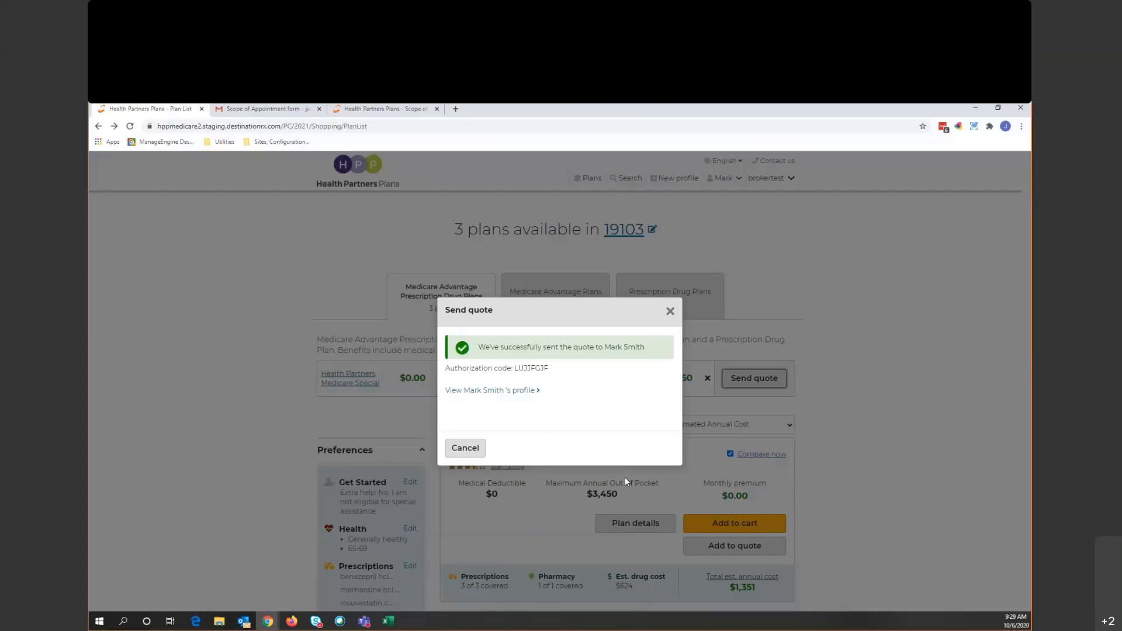
pyautogui.moveTo(551, 368); pyautogui.dragTo(518, 370)
pyautogui.hotkey('ctrl', 'c')
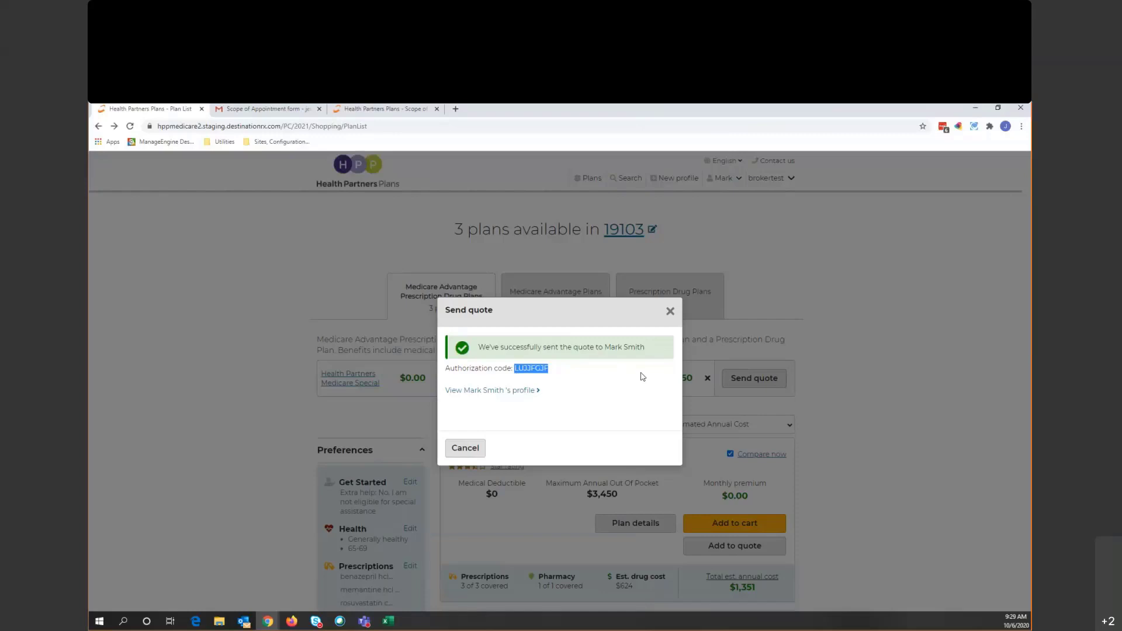
pyautogui.click(475, 452)
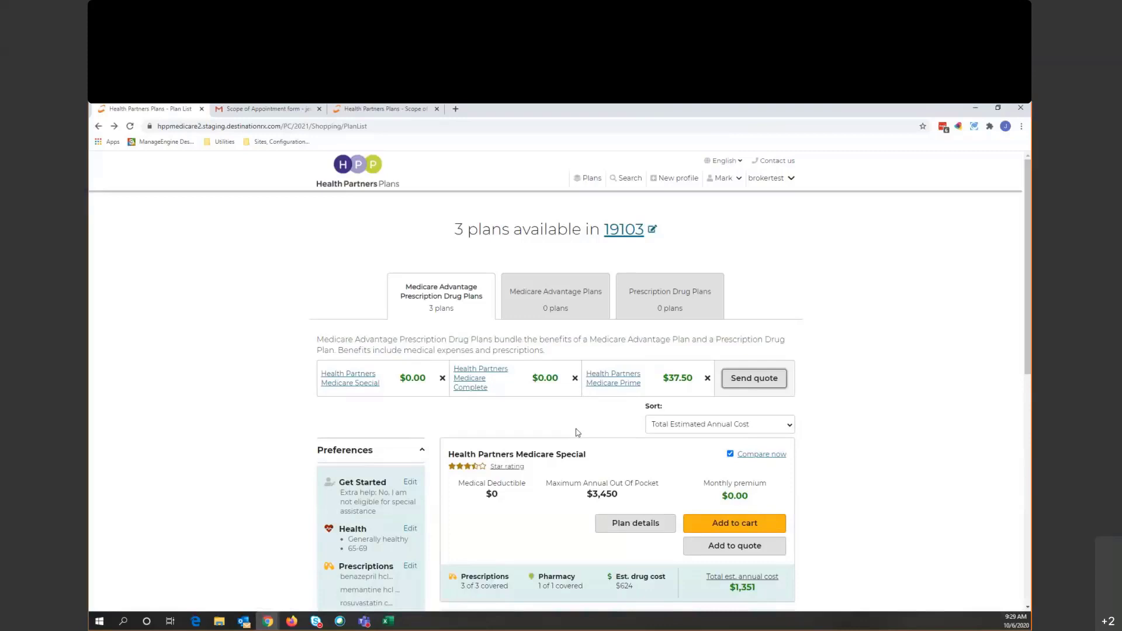
# - Switch to Gmail and read the access code email in the inbox
pyautogui.click(250, 109)
pyautogui.click(128, 227)
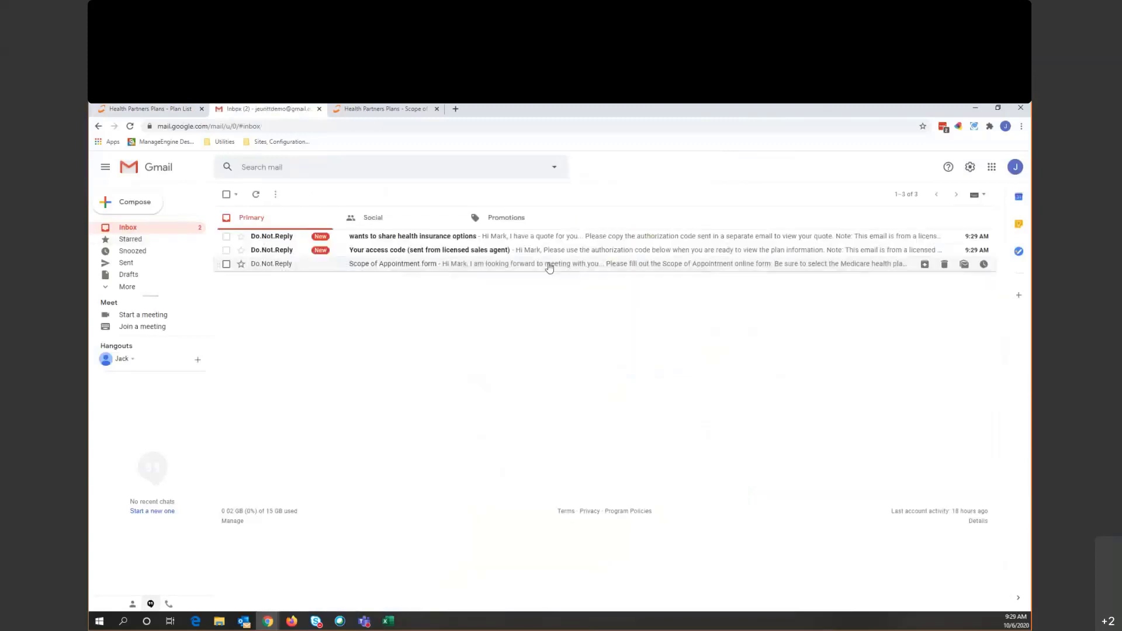
pyautogui.click(453, 255)
pyautogui.scroll(-1, 644, 458)
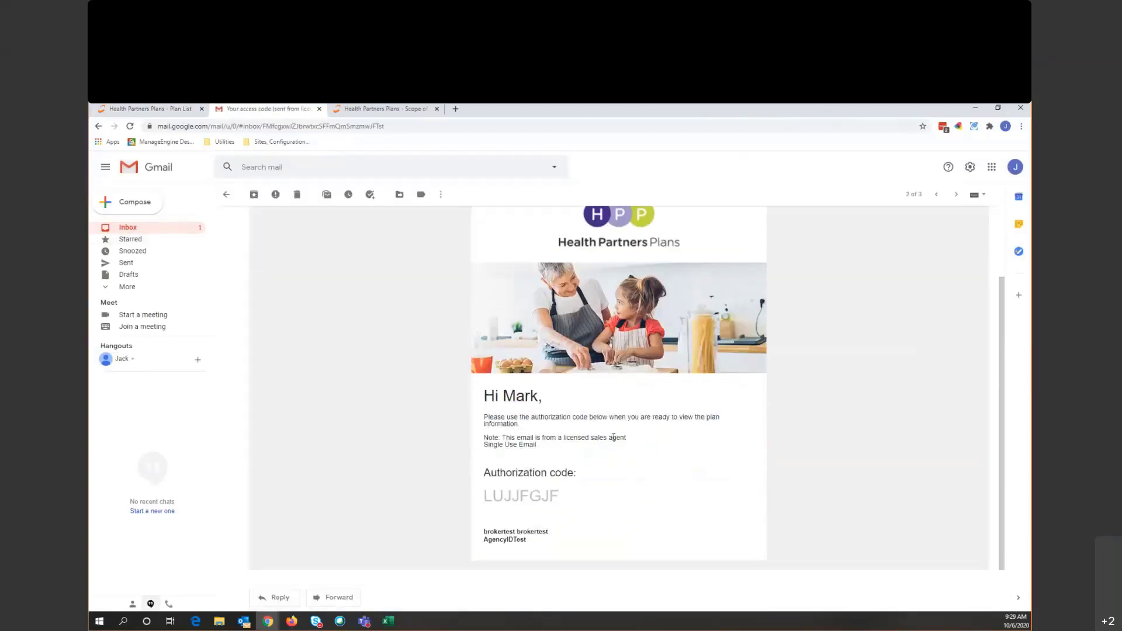
pyautogui.scroll(1, 613, 437)
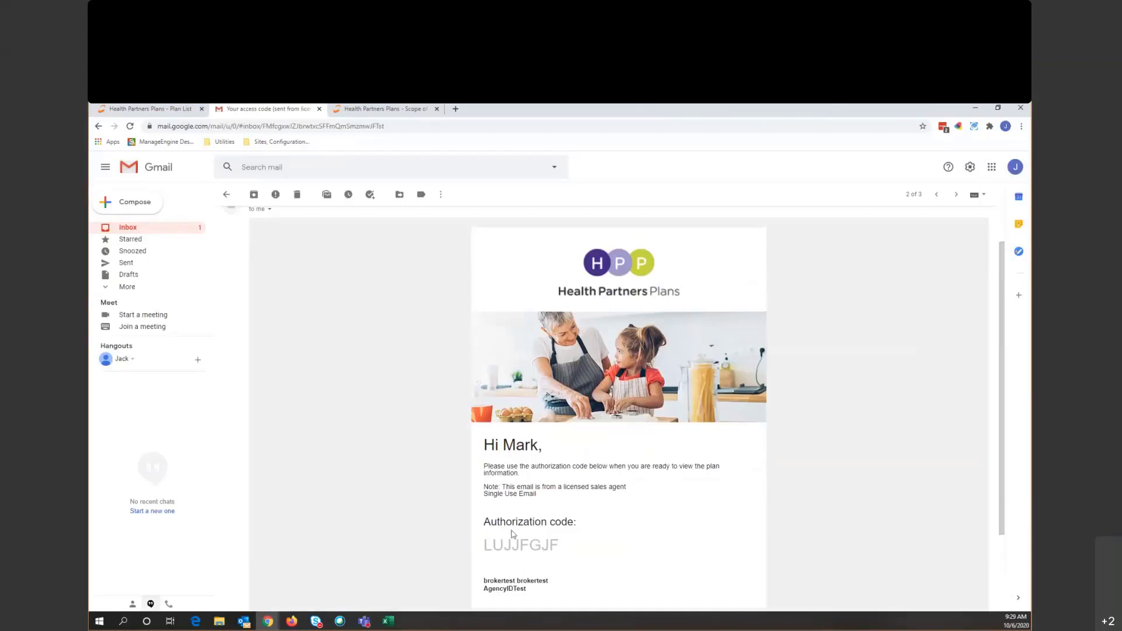
# - Open the health insurance options email and launch its View quote link in a new tab
pyautogui.click(192, 230)
pyautogui.click(386, 238)
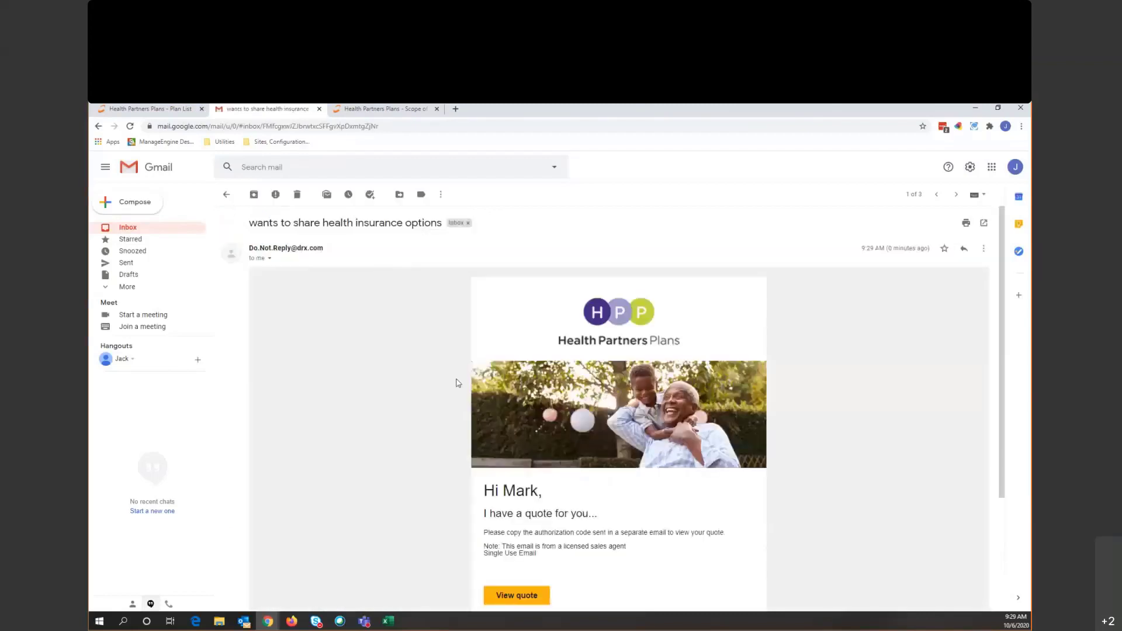
pyautogui.scroll(-1, 508, 403)
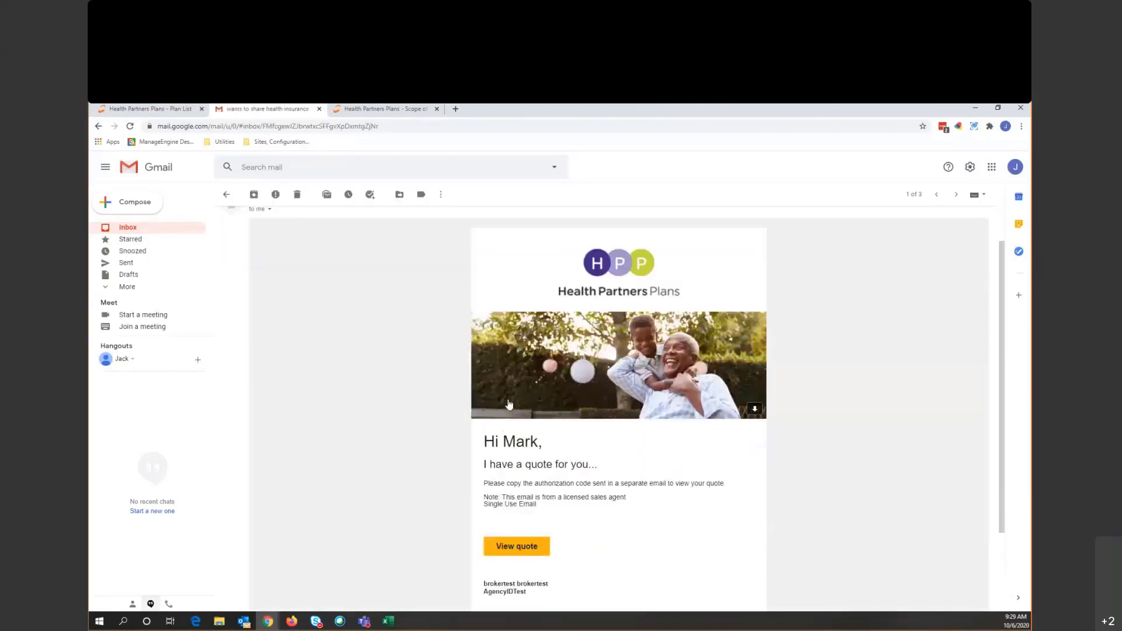
pyautogui.scroll(-1, 496, 444)
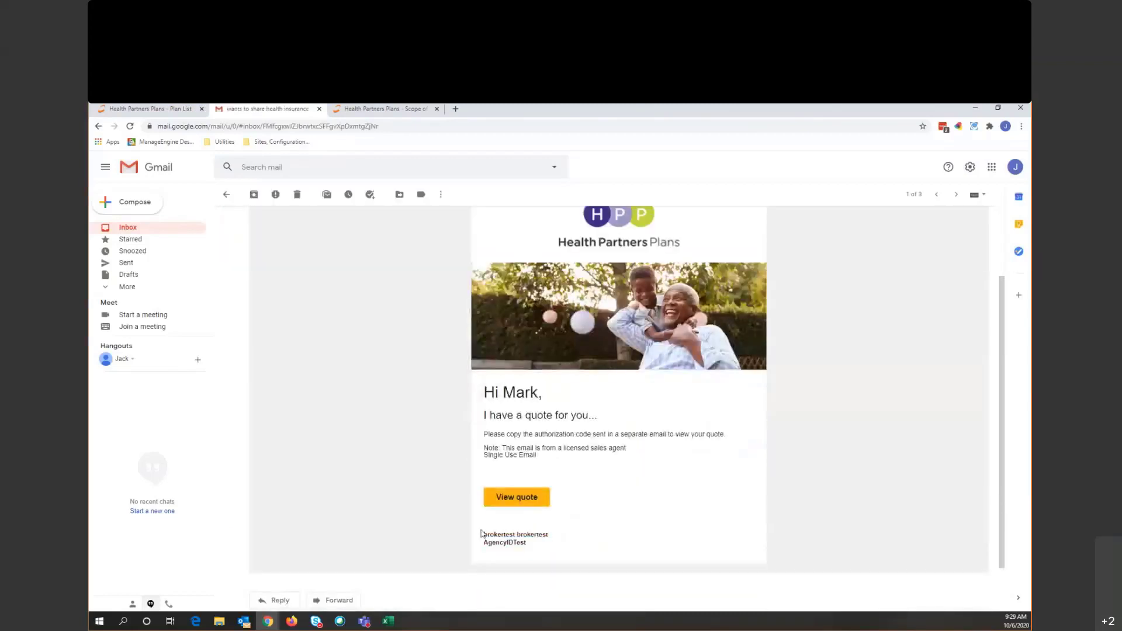
pyautogui.moveTo(482, 533); pyautogui.dragTo(521, 551)
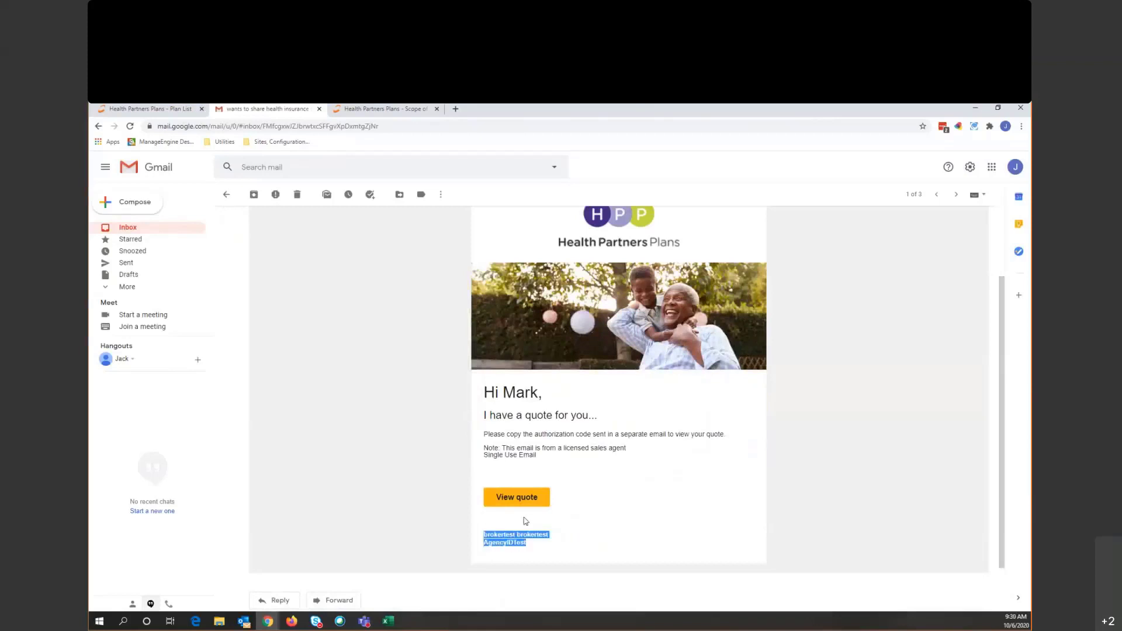
pyautogui.click(616, 548)
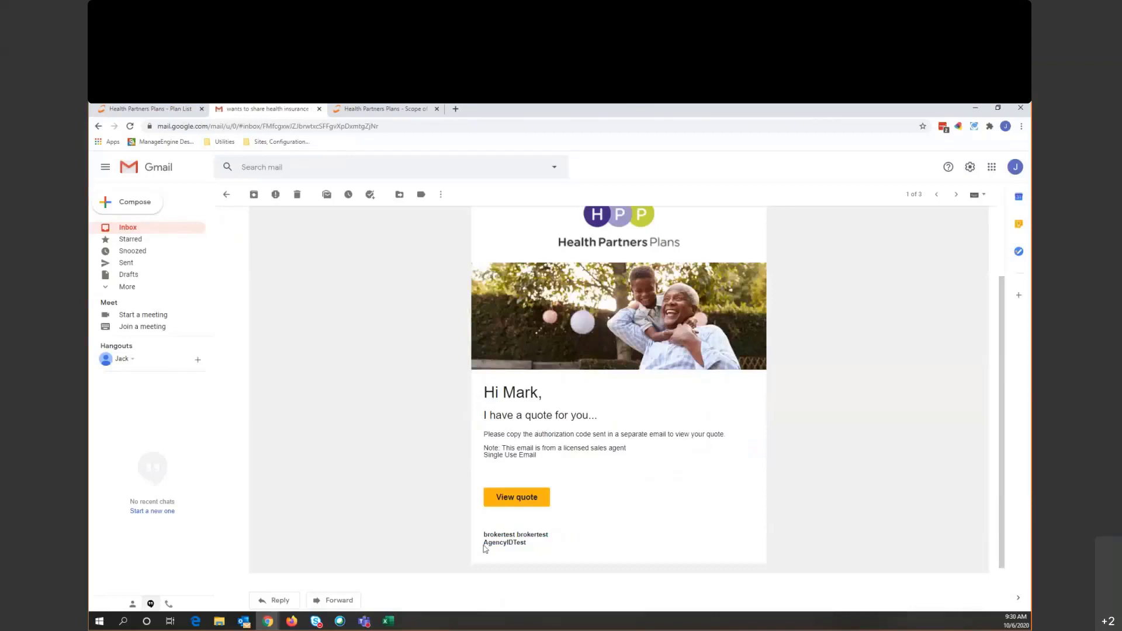
pyautogui.click(538, 498)
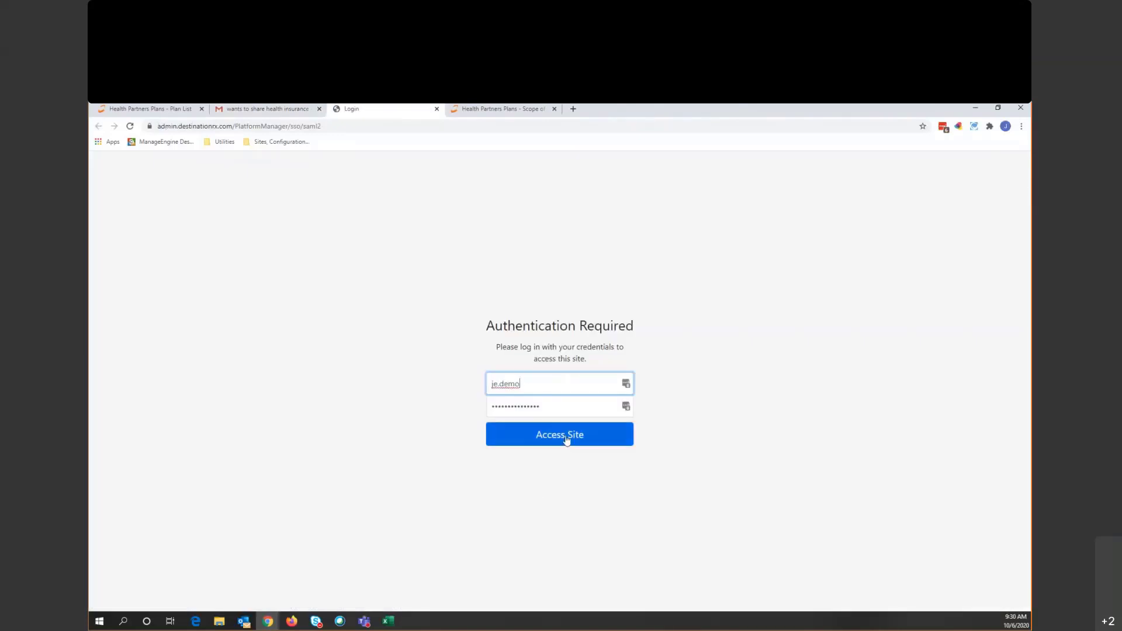
# - Sign in with the autofilled login and paste the authorization code to open the beneficiary's quote summary
pyautogui.click(565, 439)
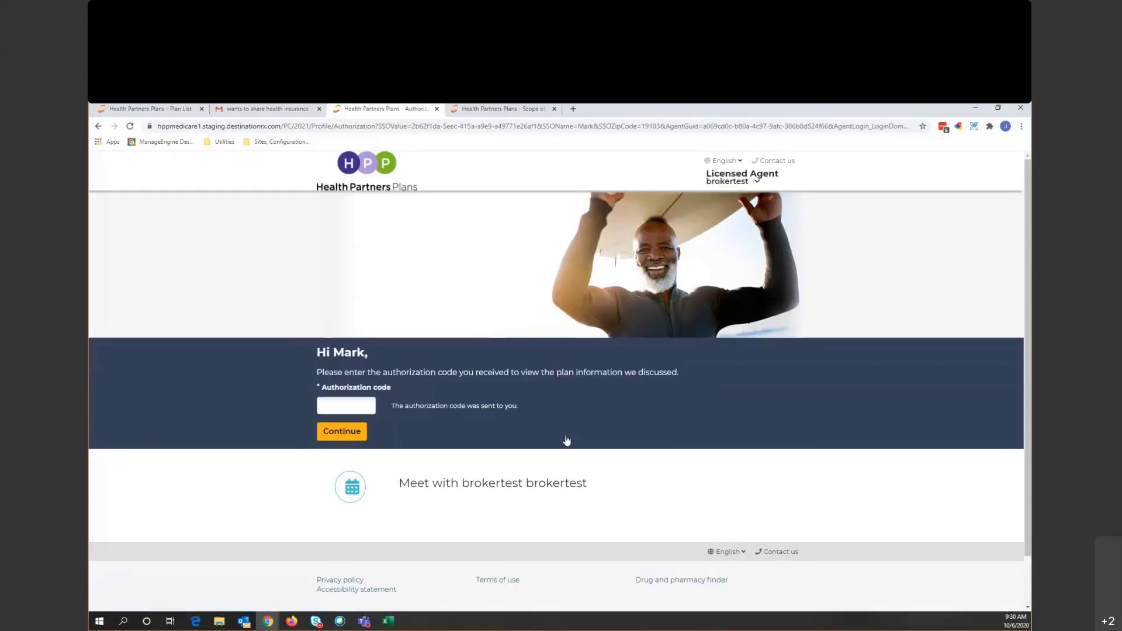
pyautogui.click(340, 410)
pyautogui.hotkey('ctrl', 'v')
pyautogui.click(346, 431)
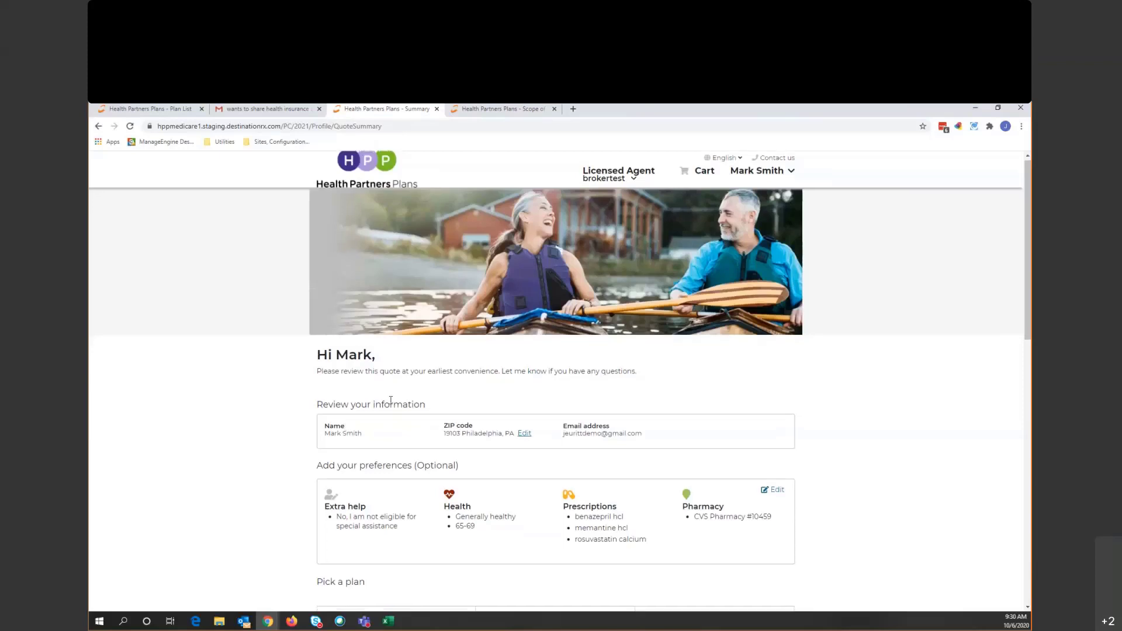
pyautogui.scroll(-2, 409, 389)
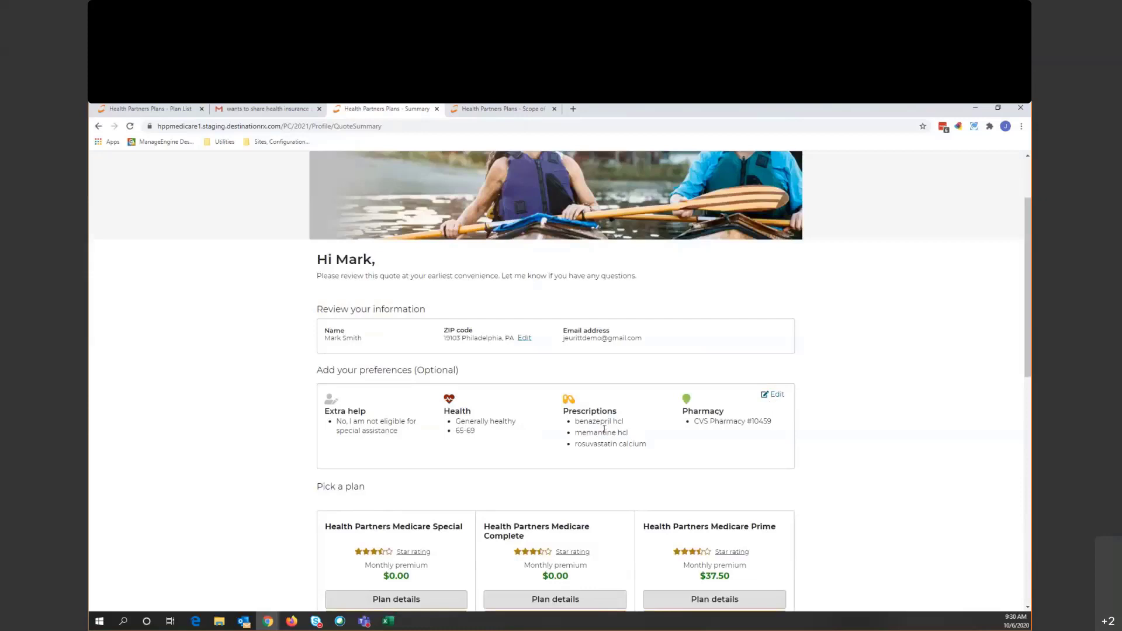
pyautogui.scroll(-1, 604, 429)
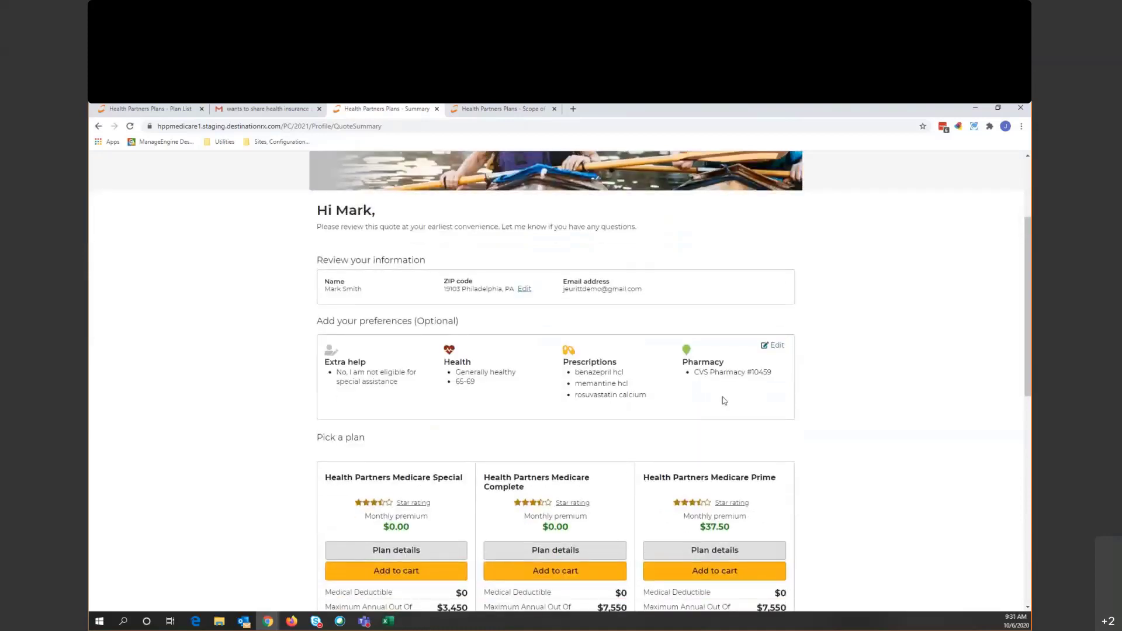
pyautogui.scroll(-5, 803, 389)
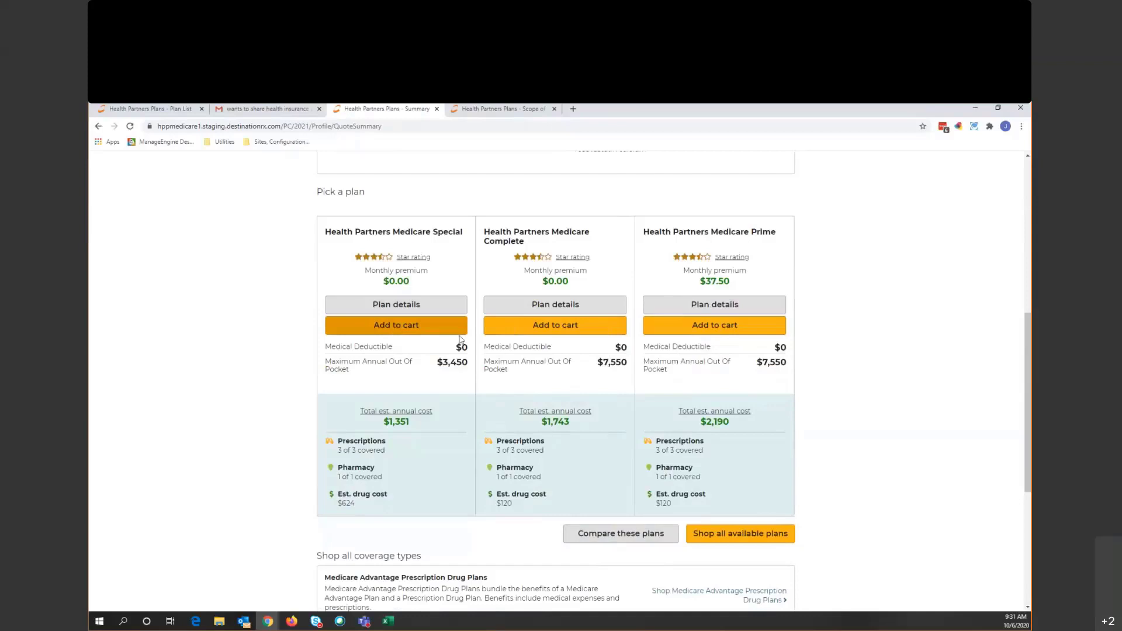
pyautogui.scroll(7, 755, 368)
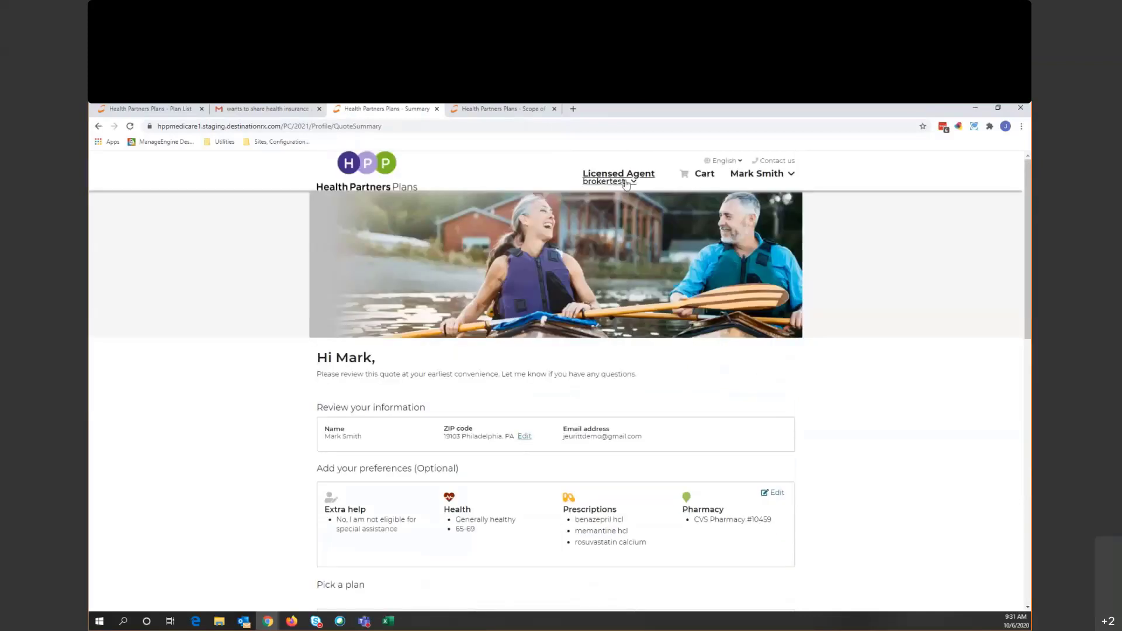
# - Show the licensed agent's details, then go back to the broker's Plan List tab
pyautogui.click(642, 183)
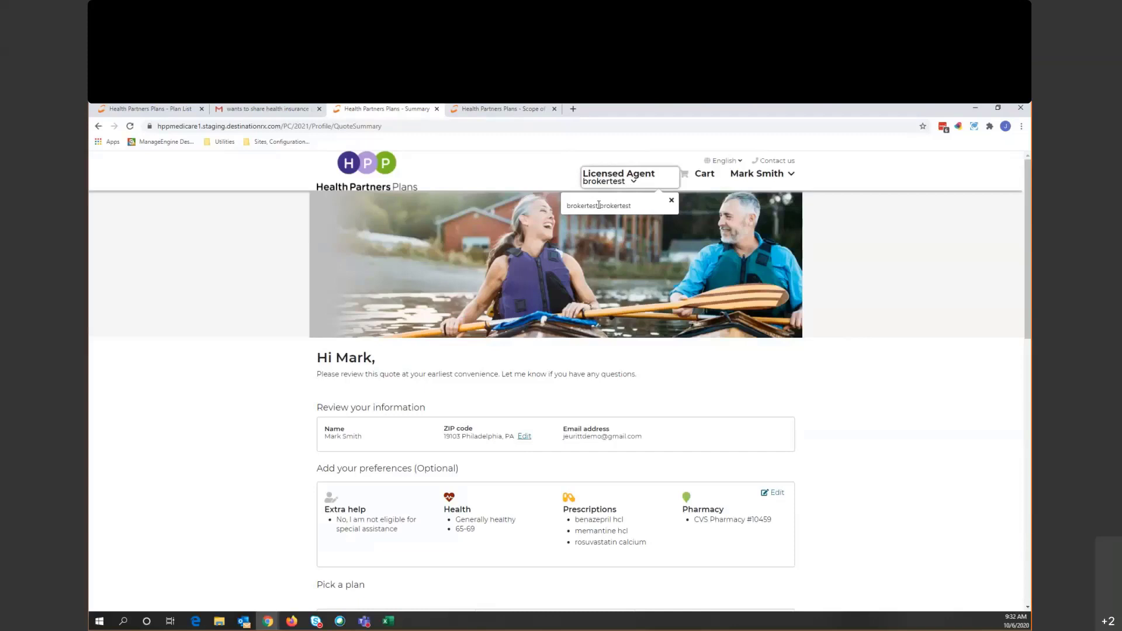
pyautogui.click(150, 112)
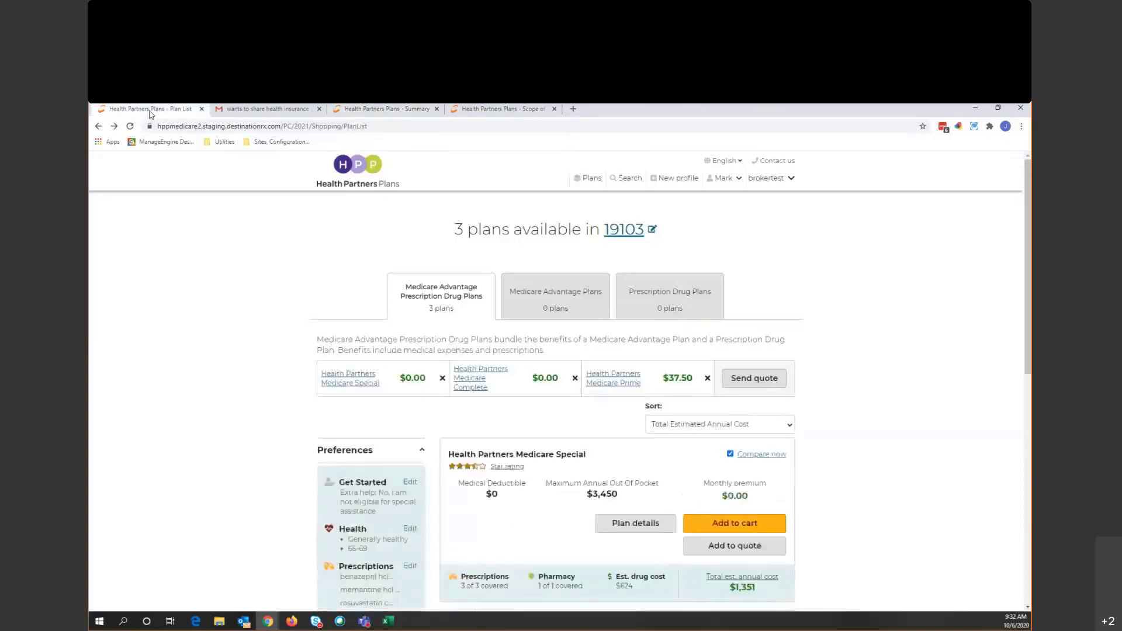
# - Remove Medicare Prime, Medicare Complete and Medicare Special from the compare bar
pyautogui.click(707, 378)
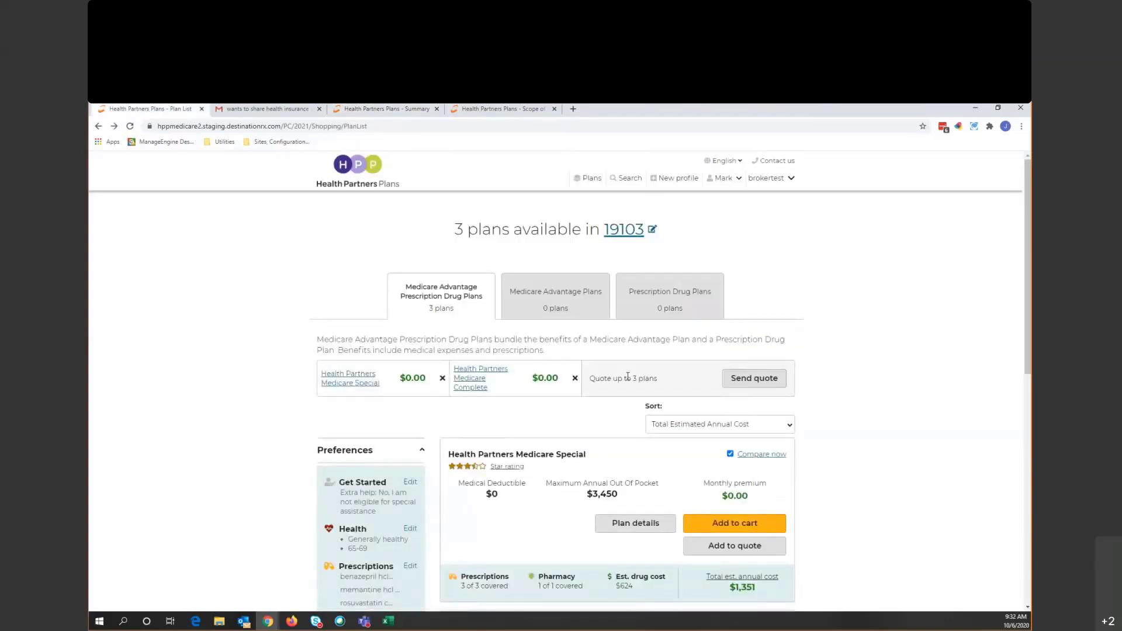
pyautogui.click(575, 378)
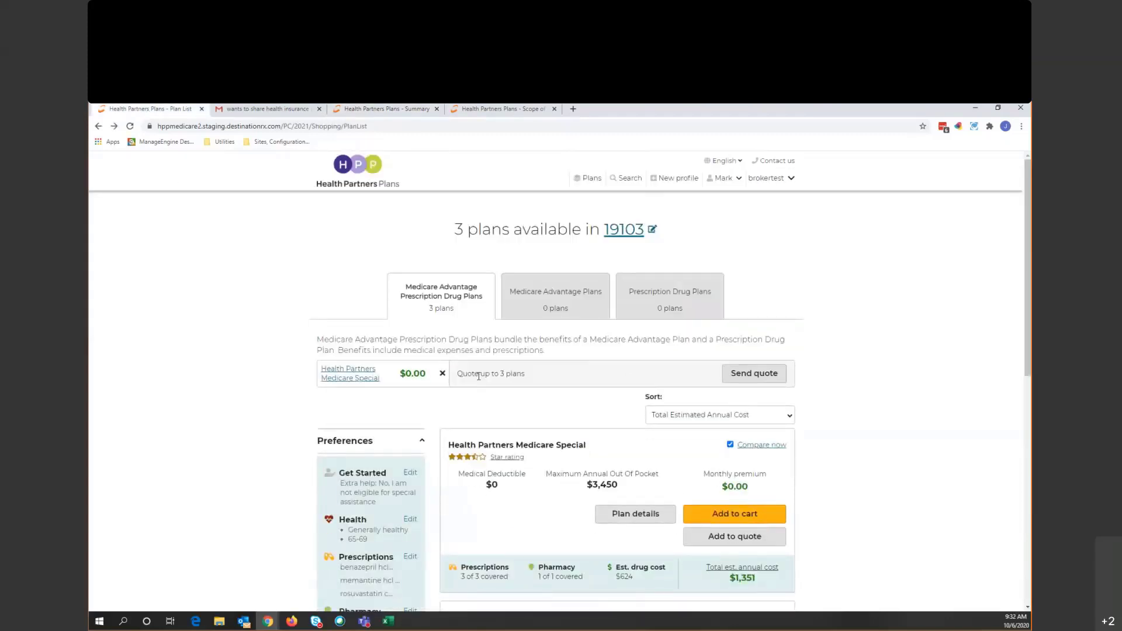
pyautogui.click(442, 374)
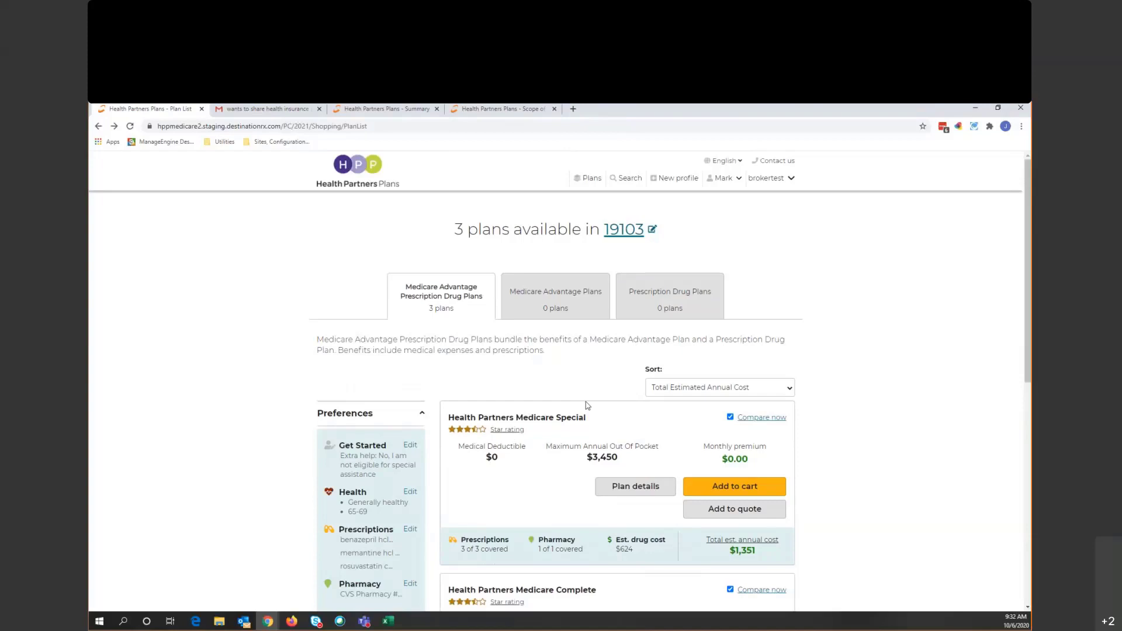
# - Add Health Partners Medicare Special to the cart and choose 'Send to beneficiary to sign and submit'
pyautogui.click(728, 492)
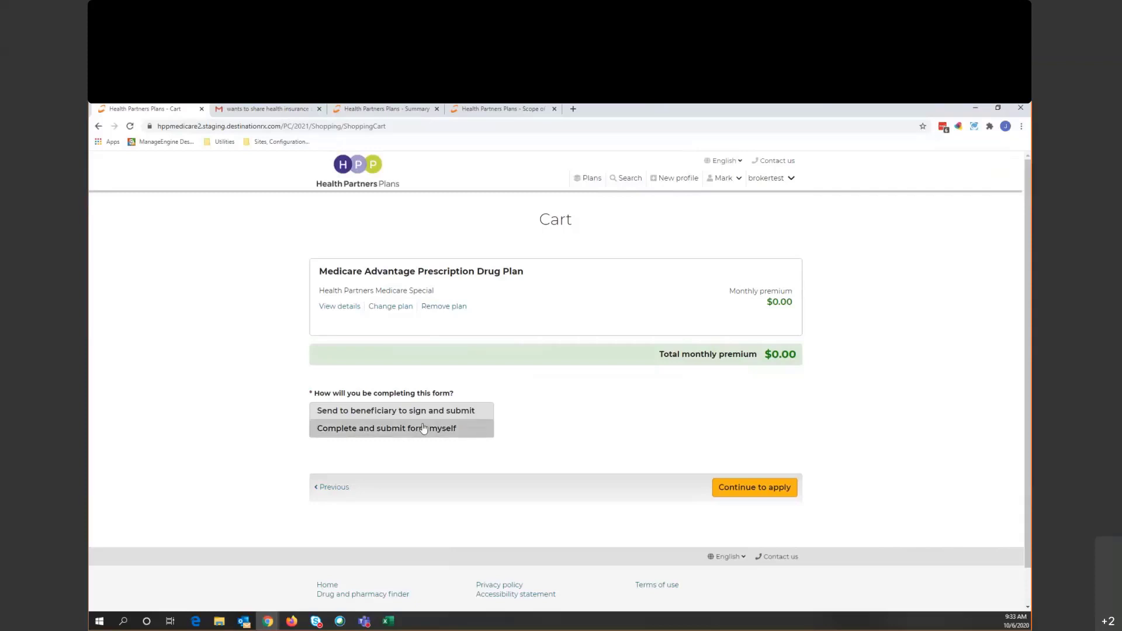
pyautogui.click(459, 428)
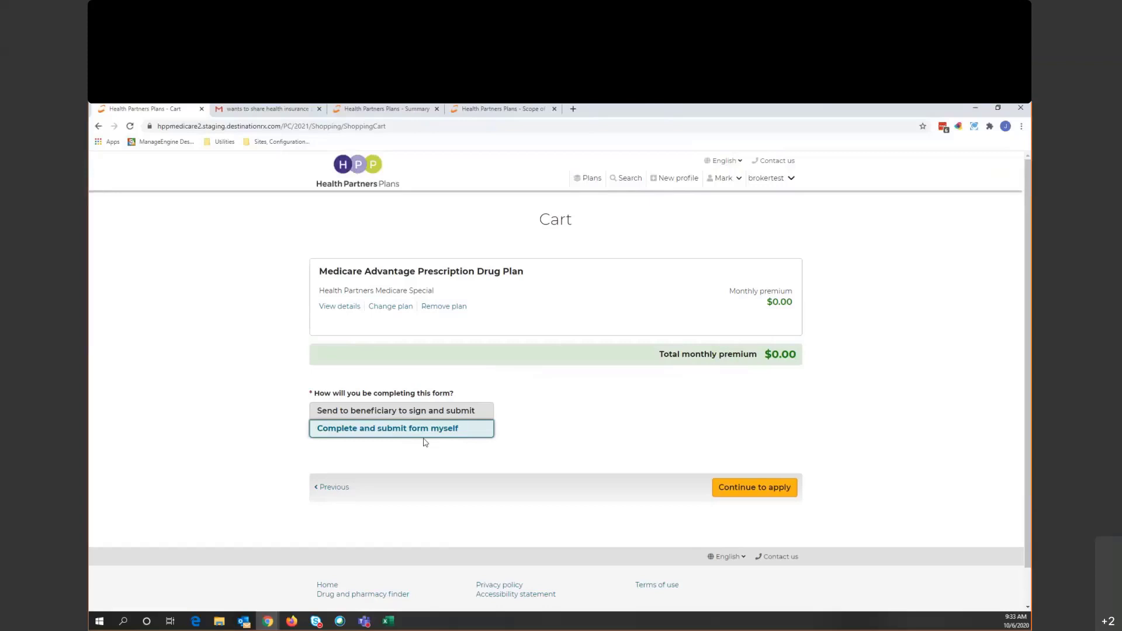
pyautogui.click(386, 413)
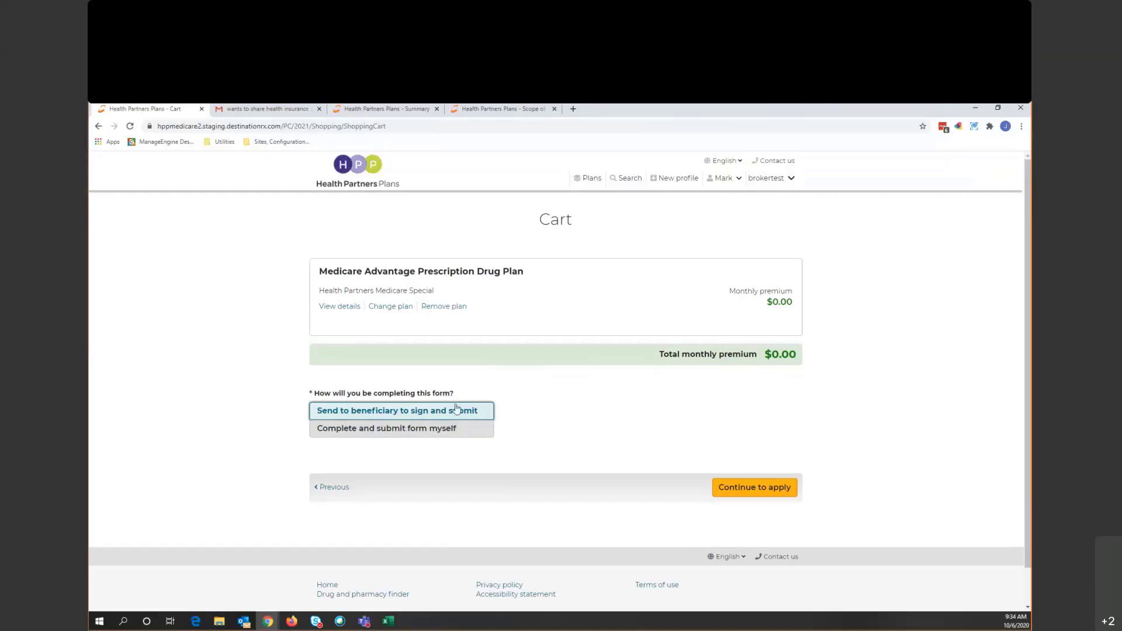
# - Start the enrollment application and enter the beneficiary's phone number
pyautogui.click(759, 490)
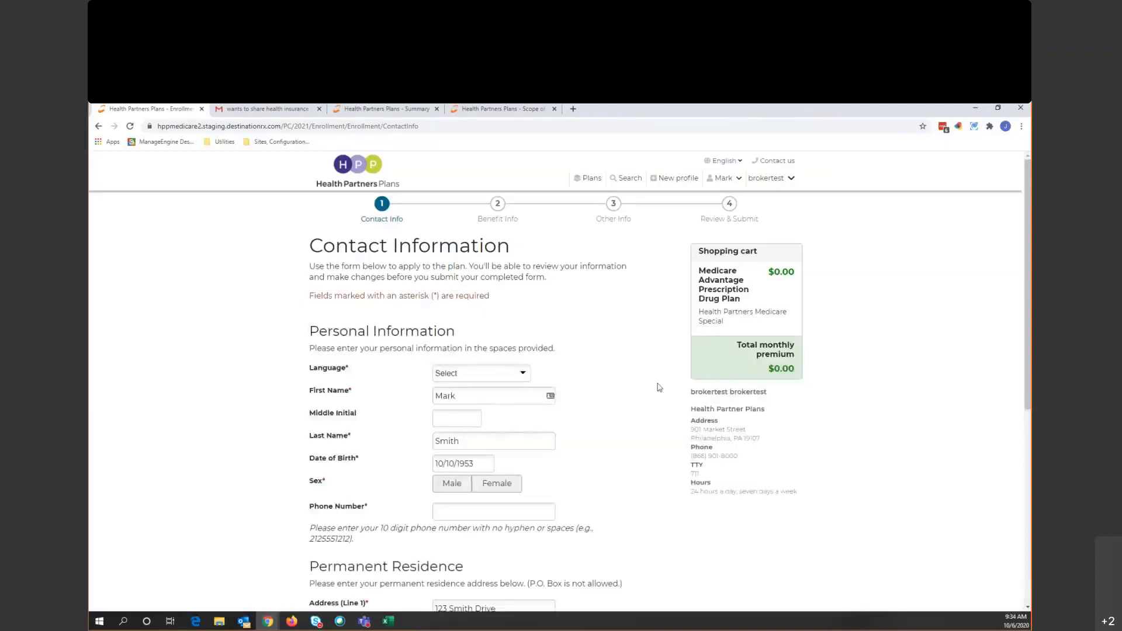
pyautogui.click(553, 506)
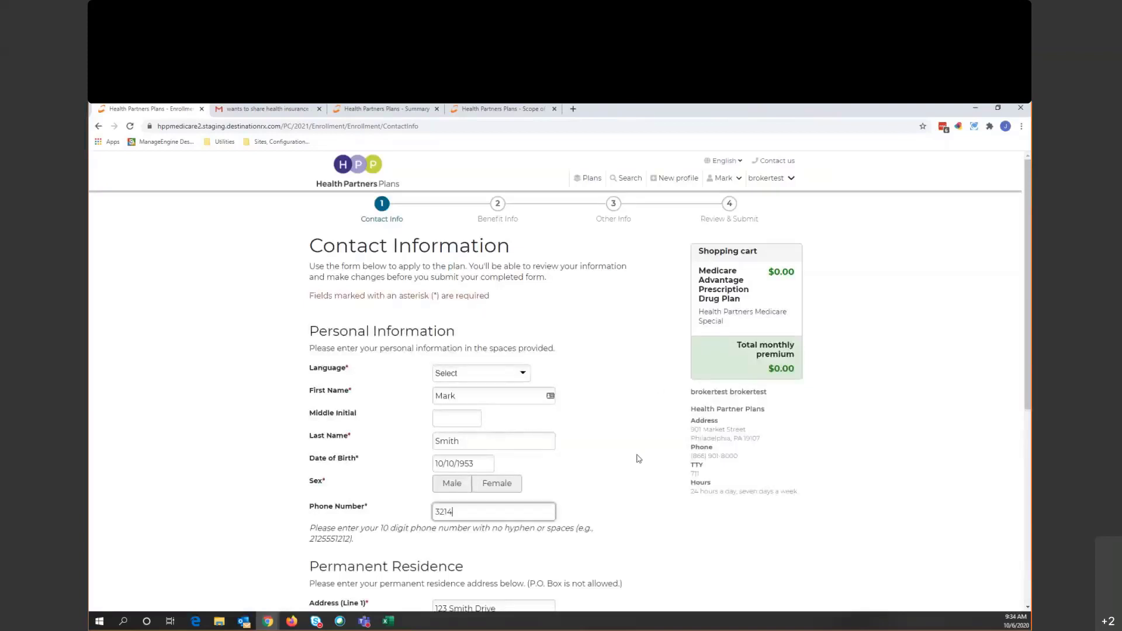
pyautogui.click(632, 416)
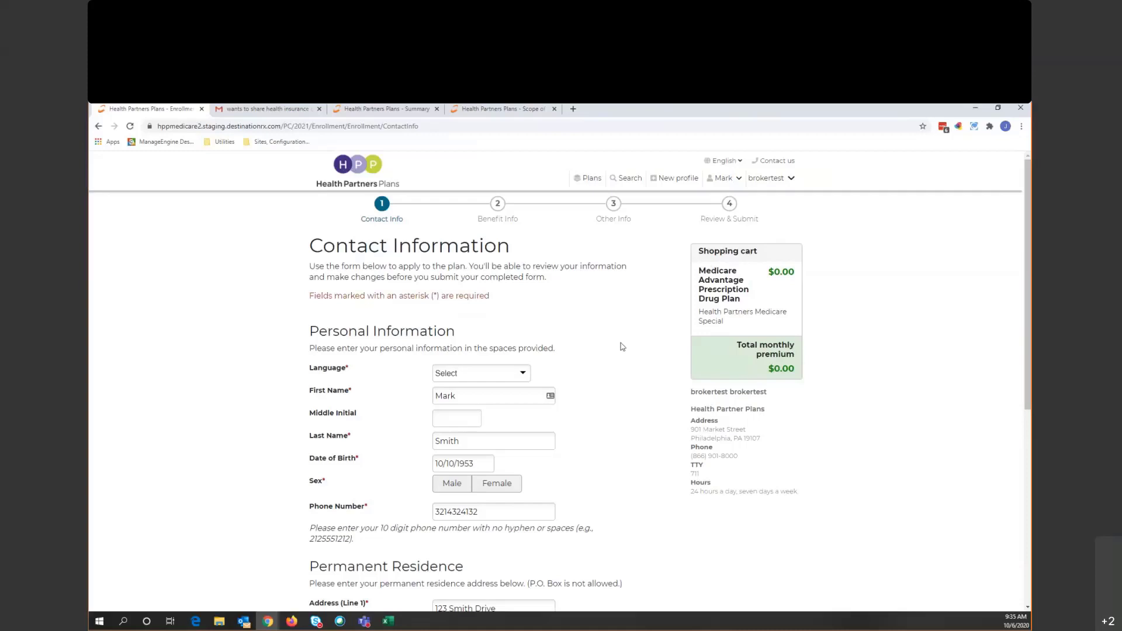
# - Set the preferred language to English and the beneficiary's sex to Male
pyautogui.scroll(-2, 621, 347)
pyautogui.click(508, 275)
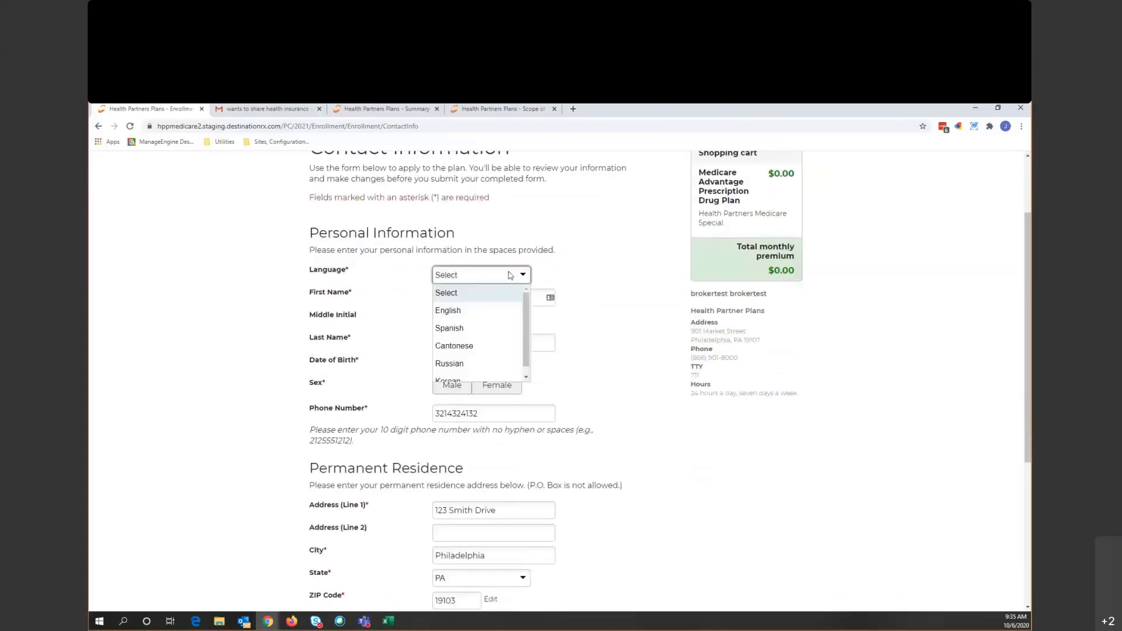
pyautogui.click(490, 315)
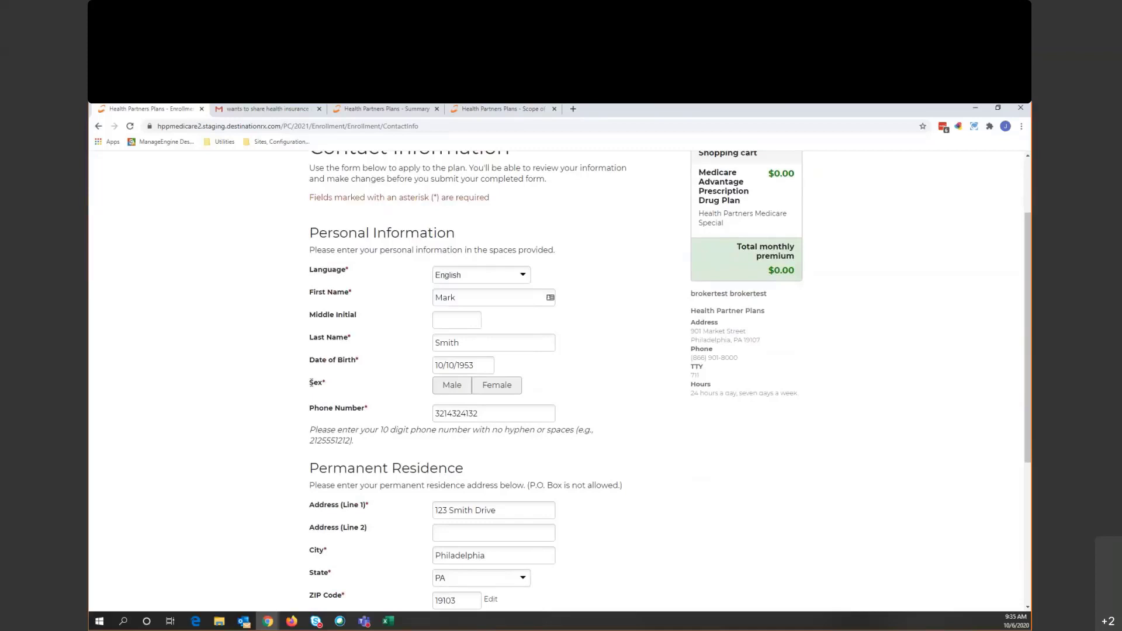
pyautogui.doubleClick(318, 383)
pyautogui.click(659, 416)
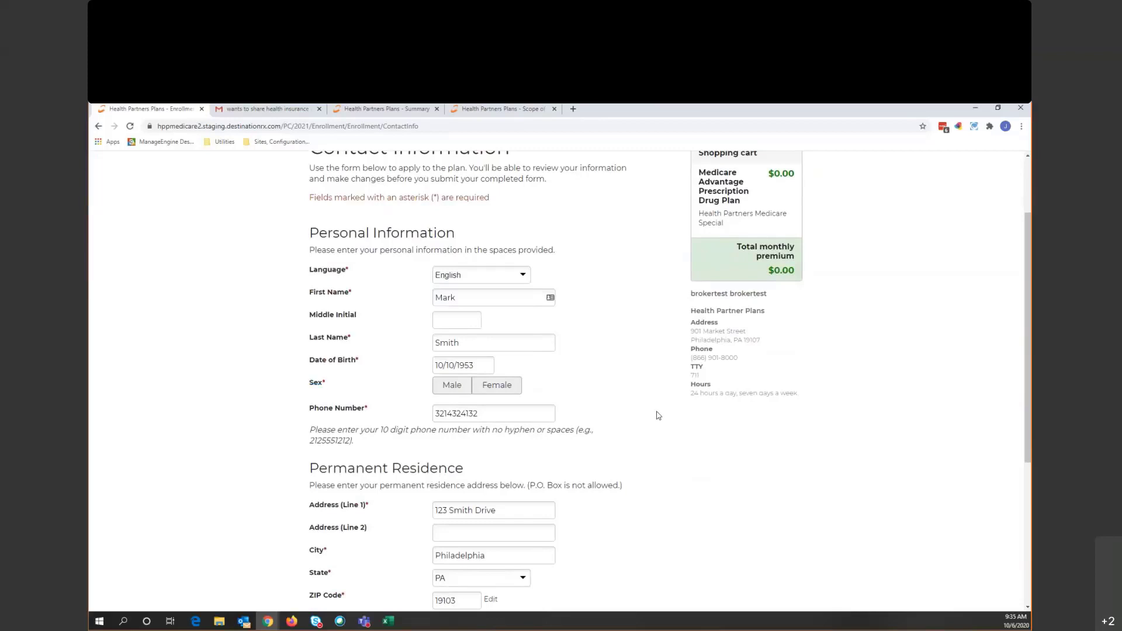
pyautogui.click(445, 384)
# - Answer No to a separate mailing address and advance to the benefit information step
pyautogui.scroll(-4, 638, 368)
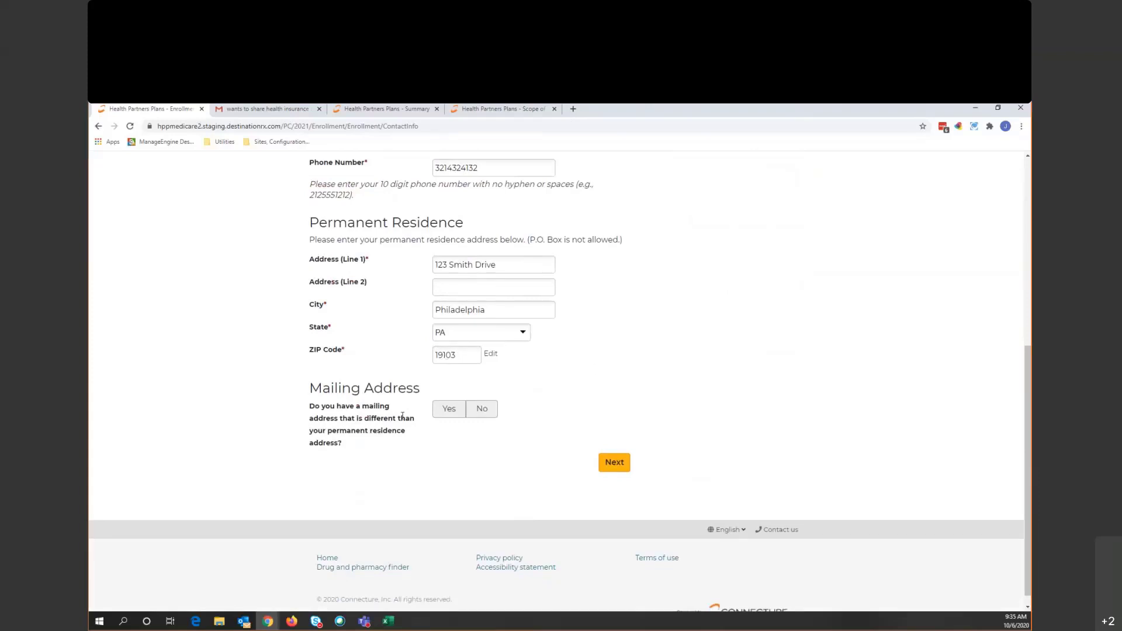
pyautogui.click(454, 411)
pyautogui.scroll(-1, 467, 415)
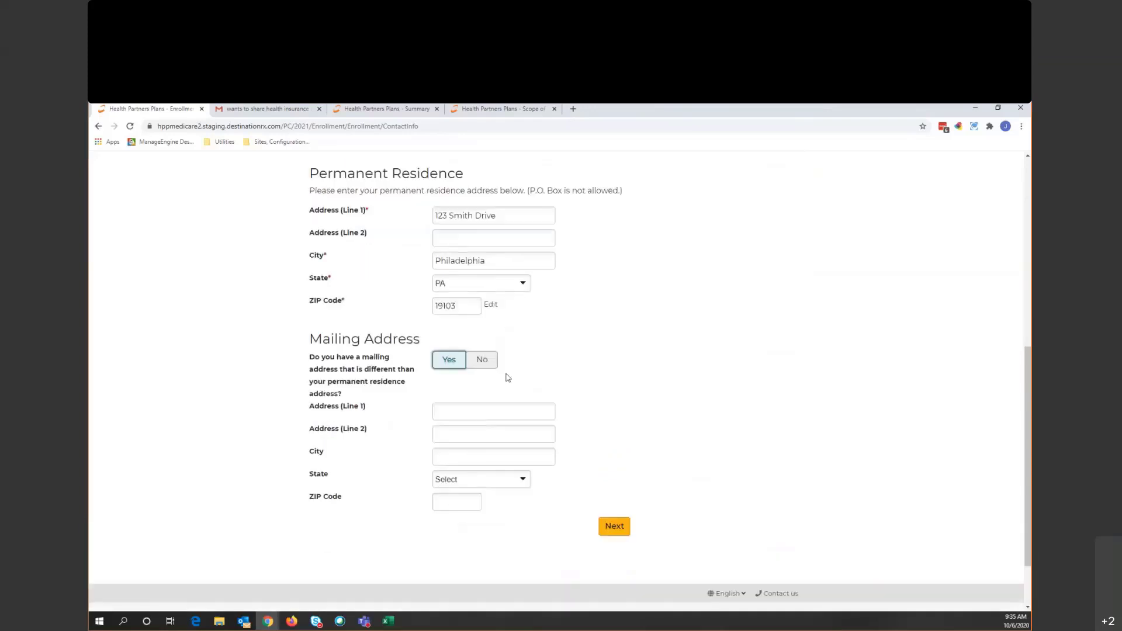
pyautogui.click(486, 362)
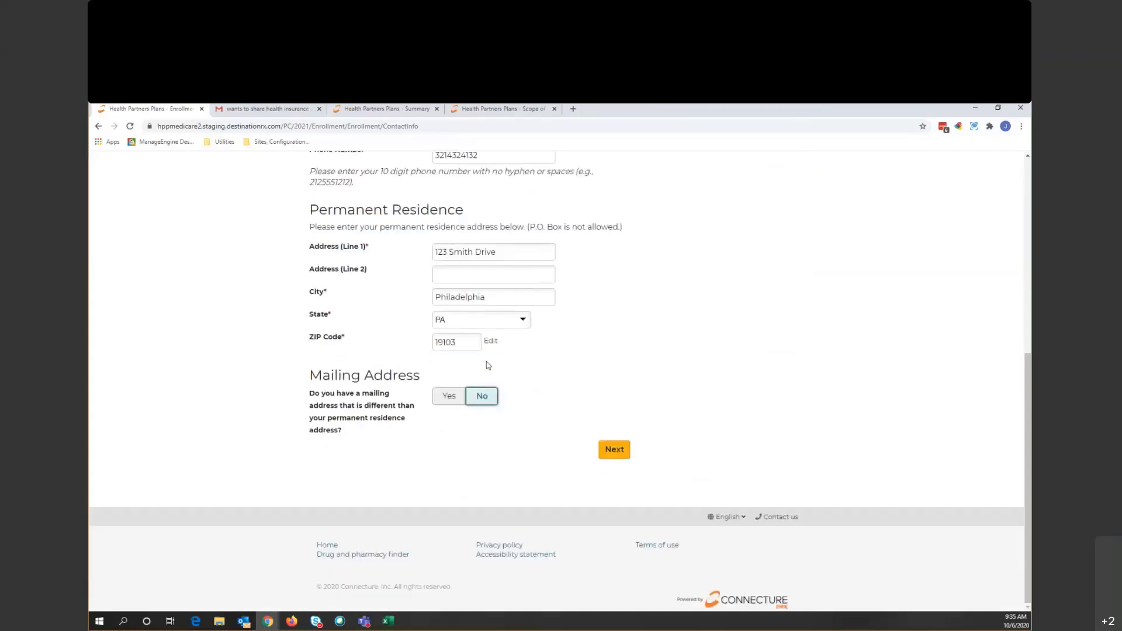
pyautogui.scroll(4, 628, 364)
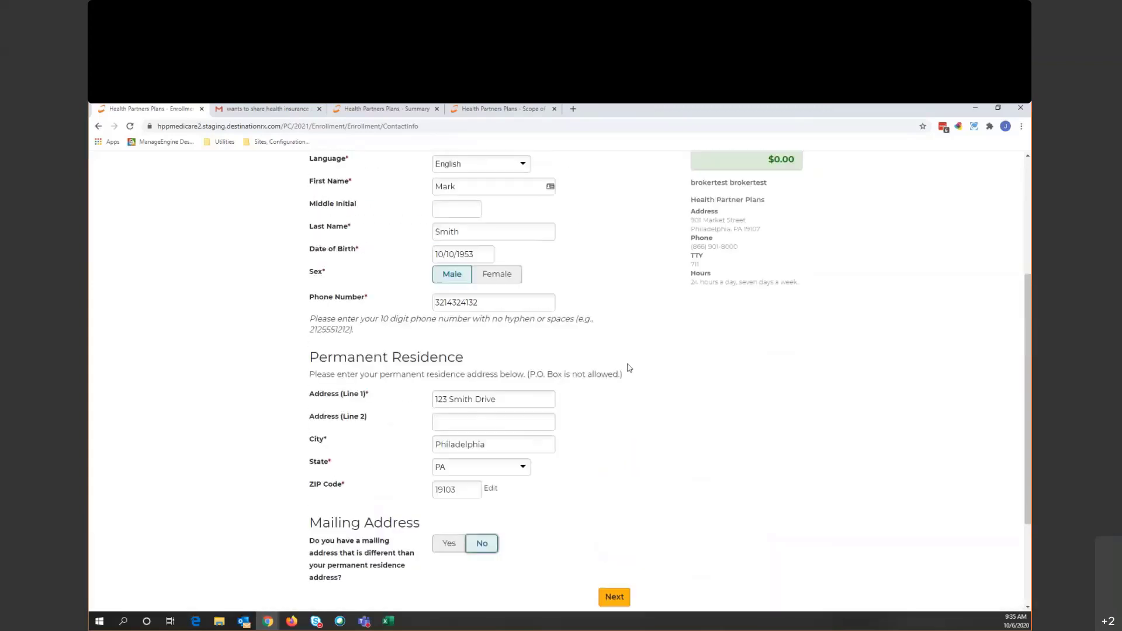
pyautogui.scroll(1, 633, 365)
pyautogui.scroll(-5, 612, 380)
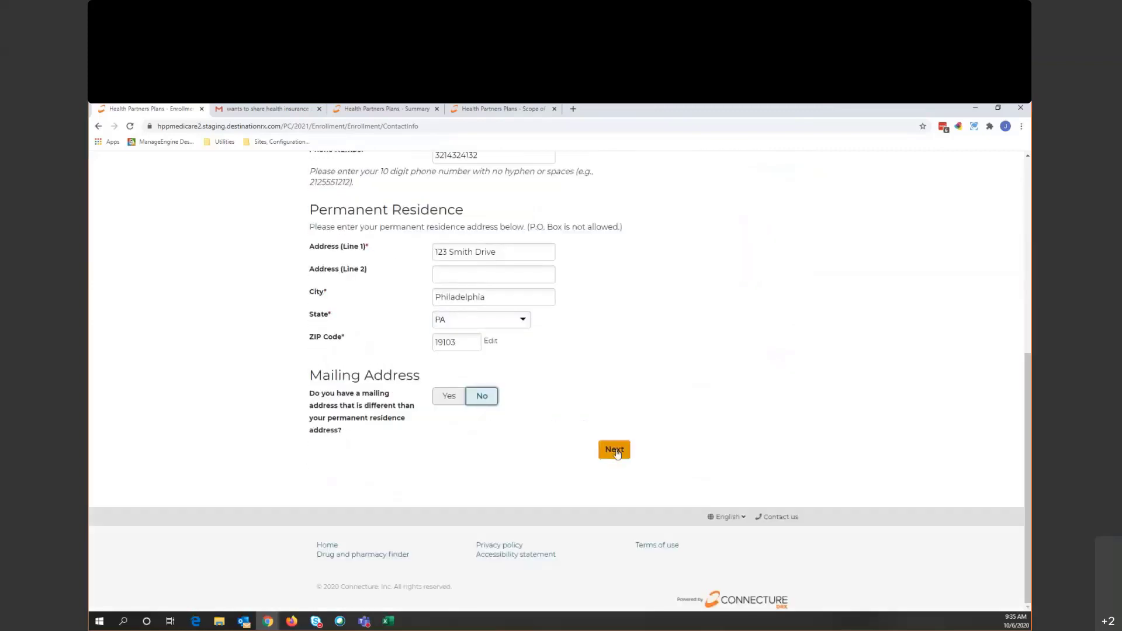
pyautogui.click(617, 453)
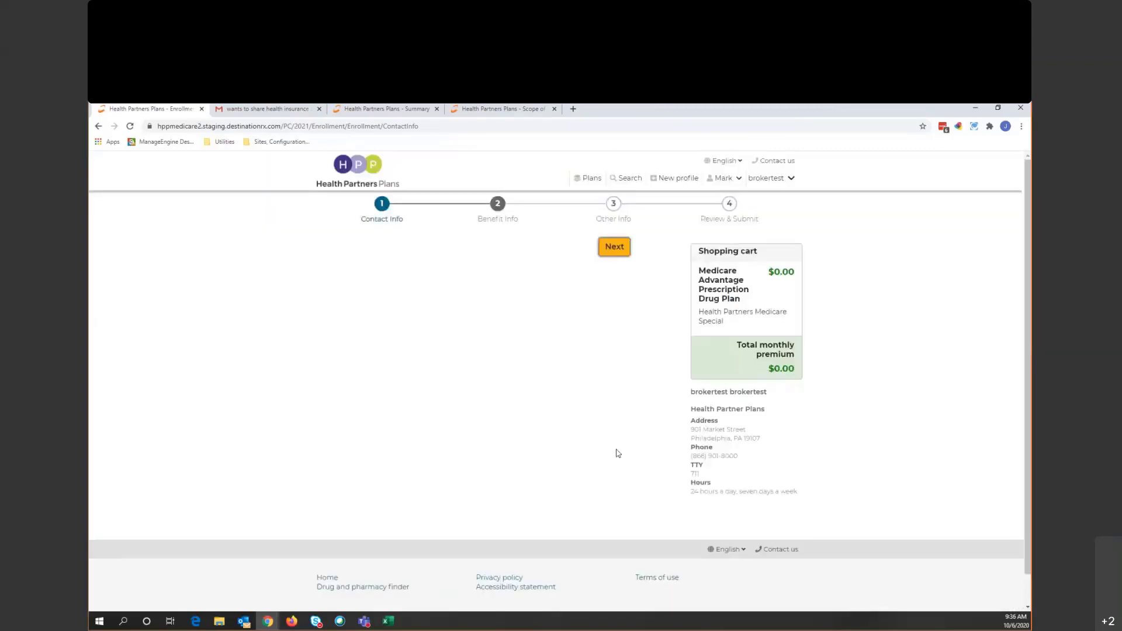
# - Enter the beneficiary's Medicare number
pyautogui.scroll(-2, 618, 453)
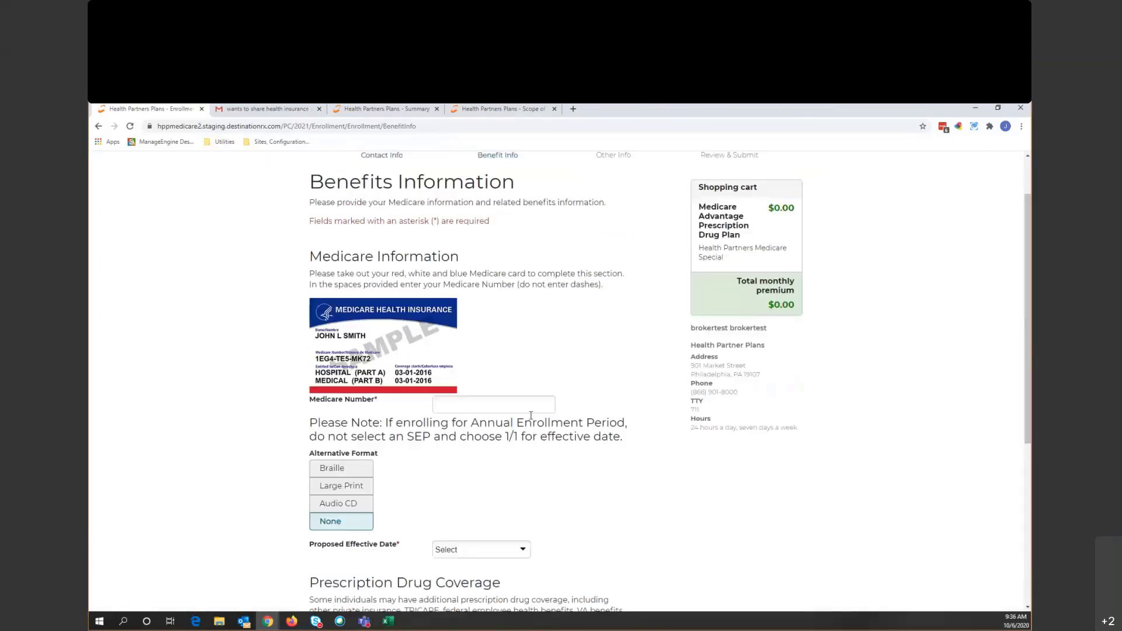
pyautogui.click(482, 362)
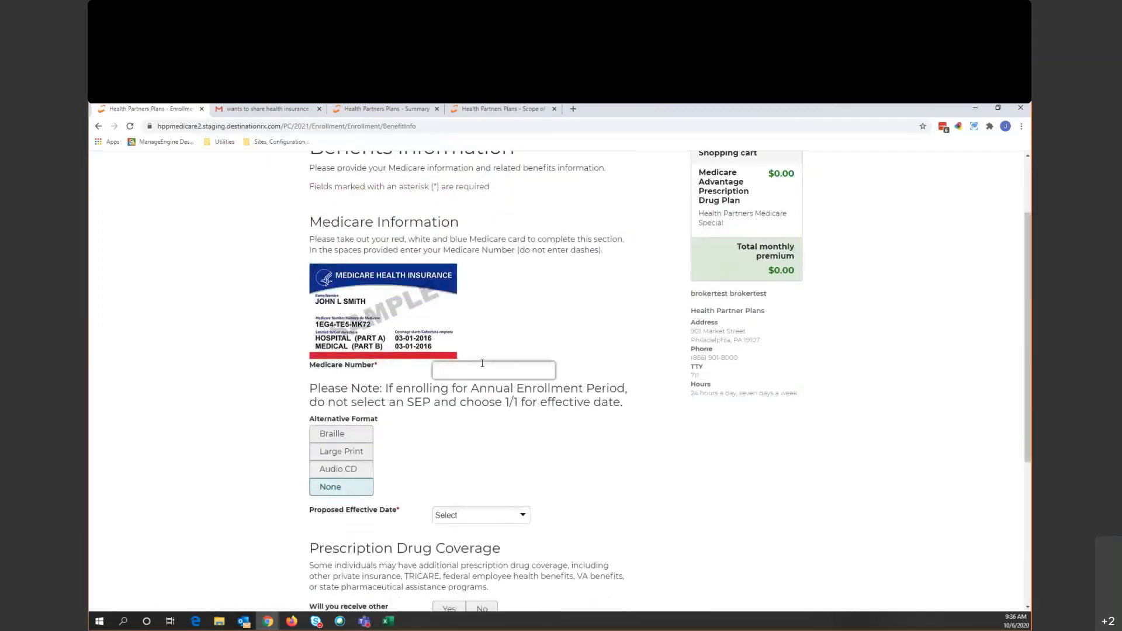
pyautogui.click(647, 422)
# - Set effective date 01/01/2021, answer No to drug coverage and Medicaid, then go to Other Information
pyautogui.scroll(-2, 647, 421)
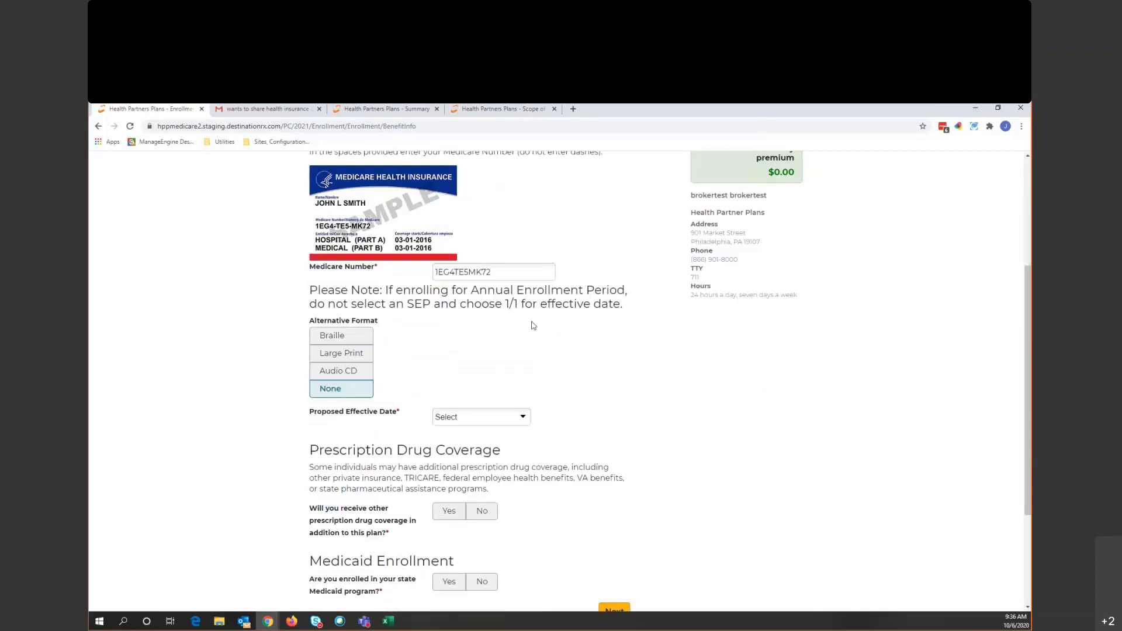
pyautogui.scroll(-1, 555, 360)
pyautogui.click(514, 368)
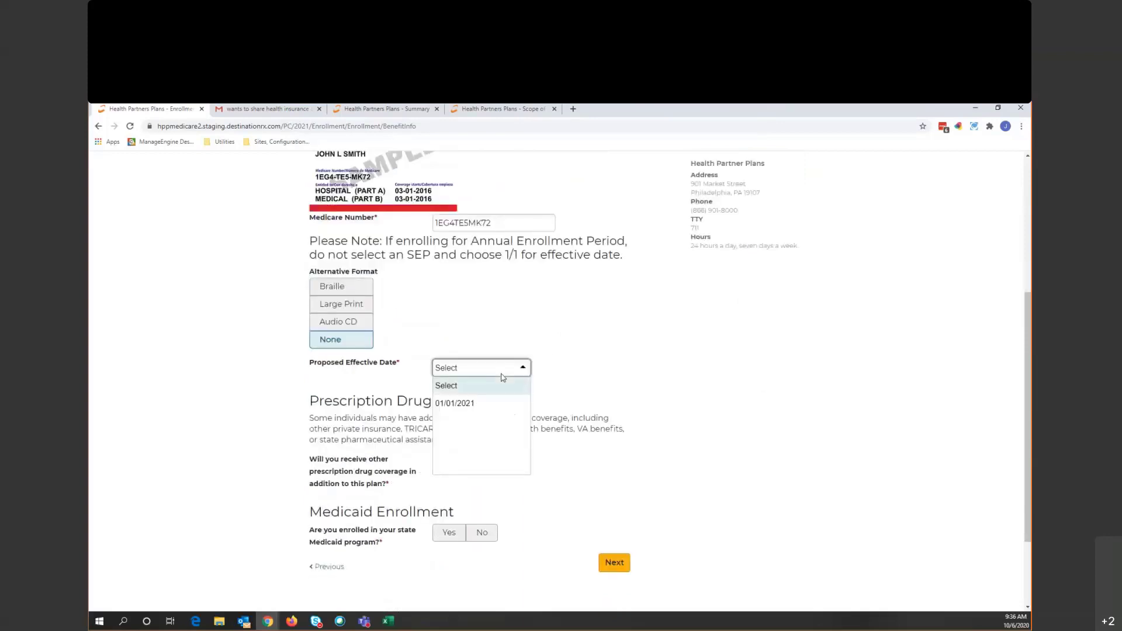
pyautogui.click(495, 403)
pyautogui.scroll(-1, 619, 383)
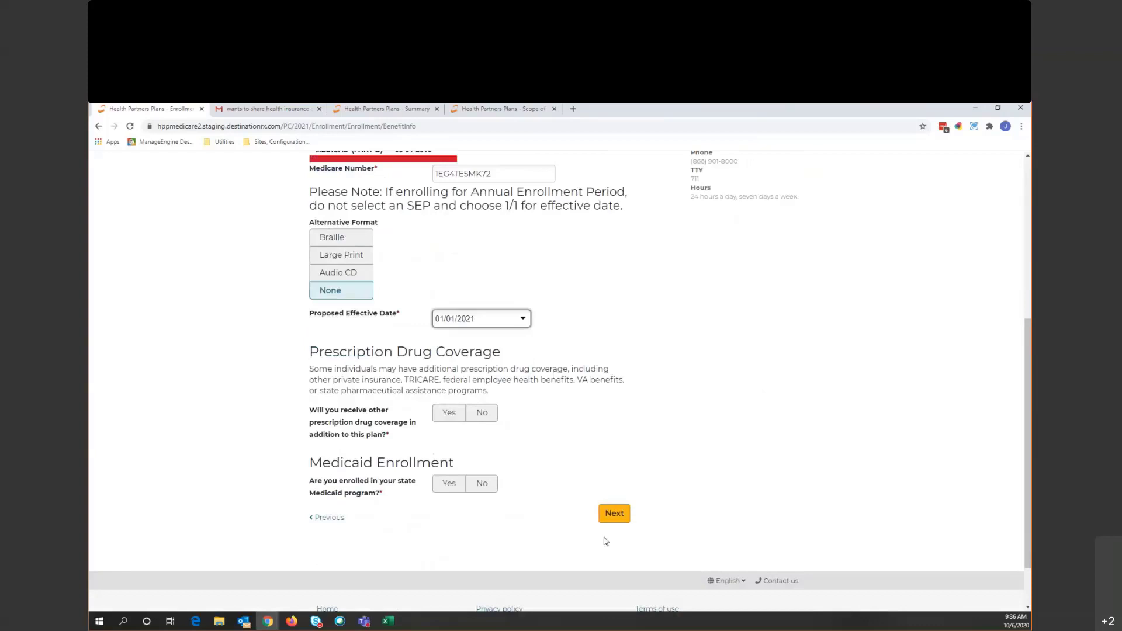
pyautogui.click(491, 415)
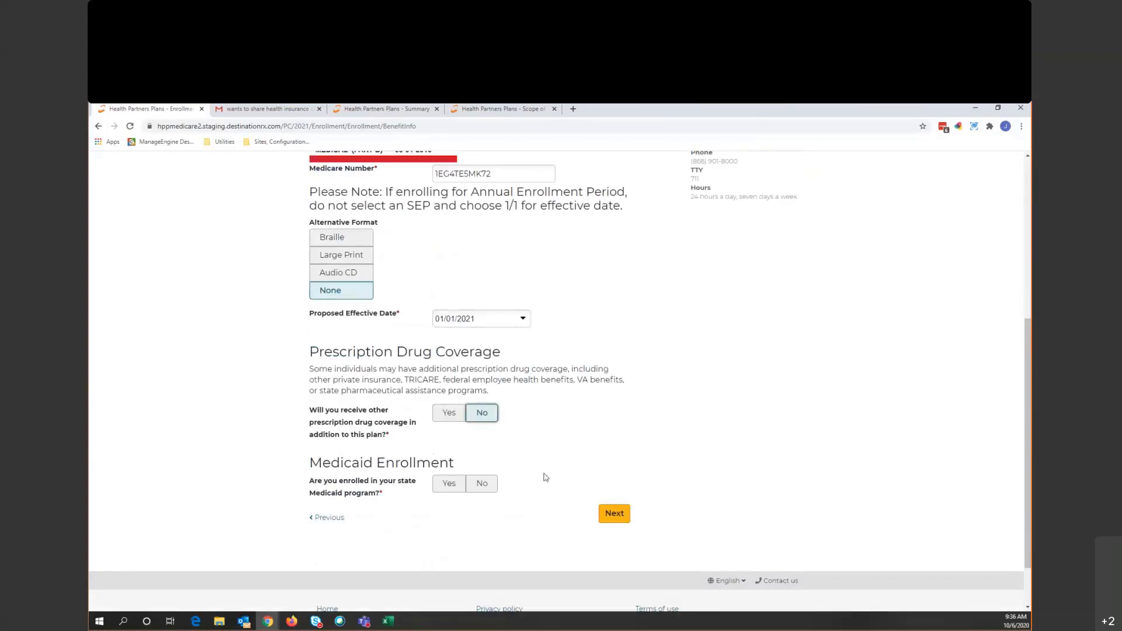
pyautogui.click(491, 486)
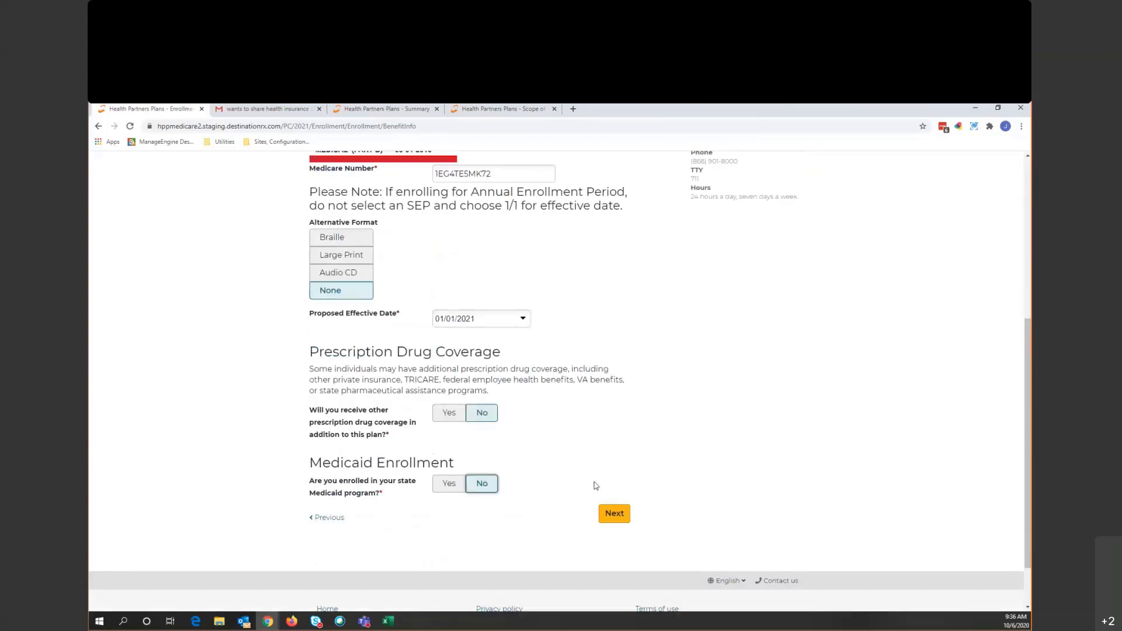
pyautogui.click(623, 517)
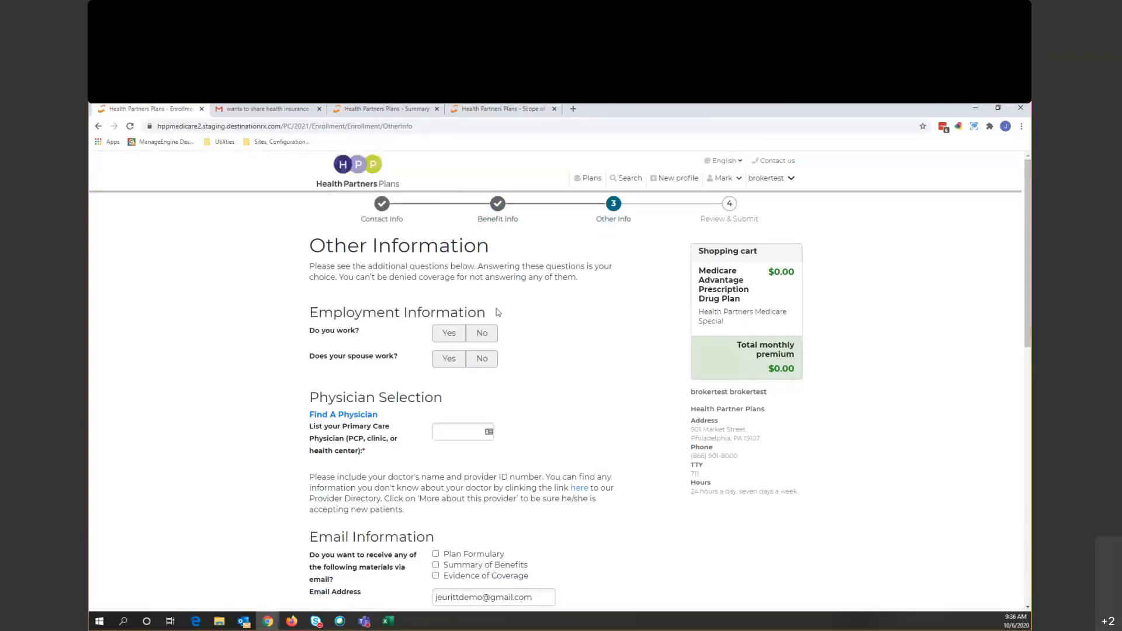
# - Enter the primary care physician's name
pyautogui.scroll(-2, 498, 312)
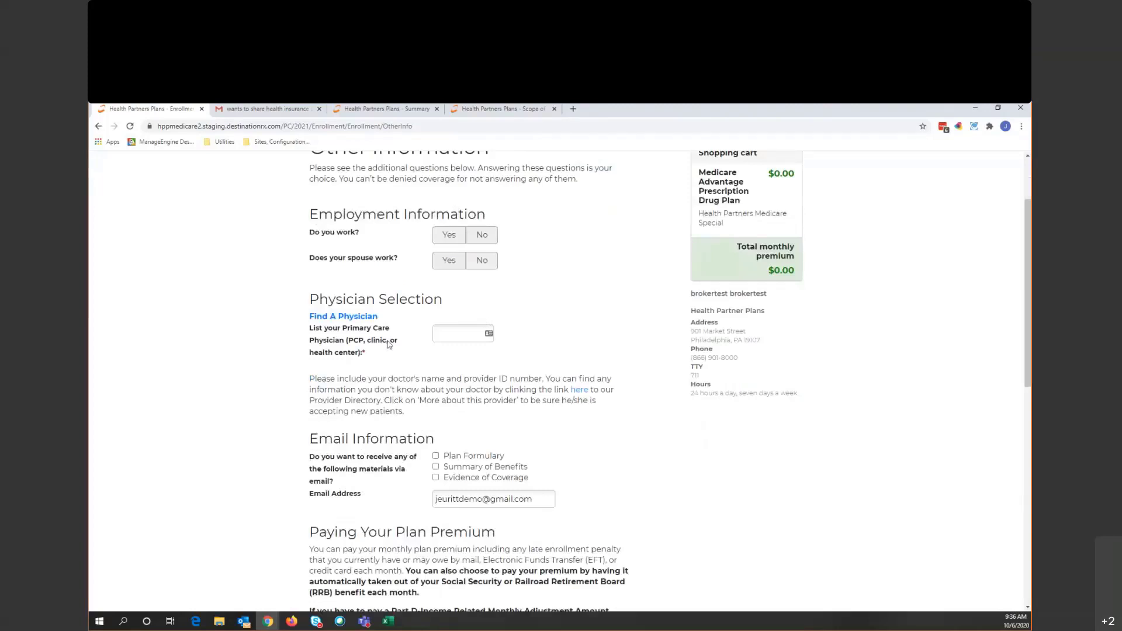
pyautogui.click(438, 331)
pyautogui.write('Smith')
pyautogui.click(595, 321)
# - Choose Get a Bill for premium payment and advance to Review and Submit
pyautogui.scroll(-2, 585, 324)
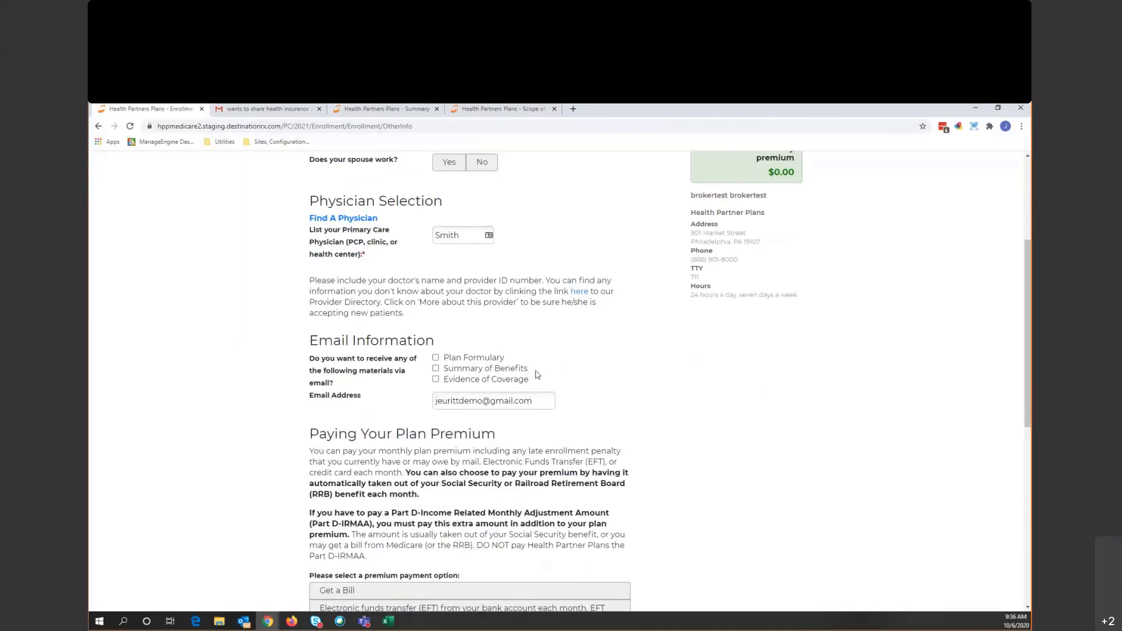
pyautogui.scroll(-5, 571, 358)
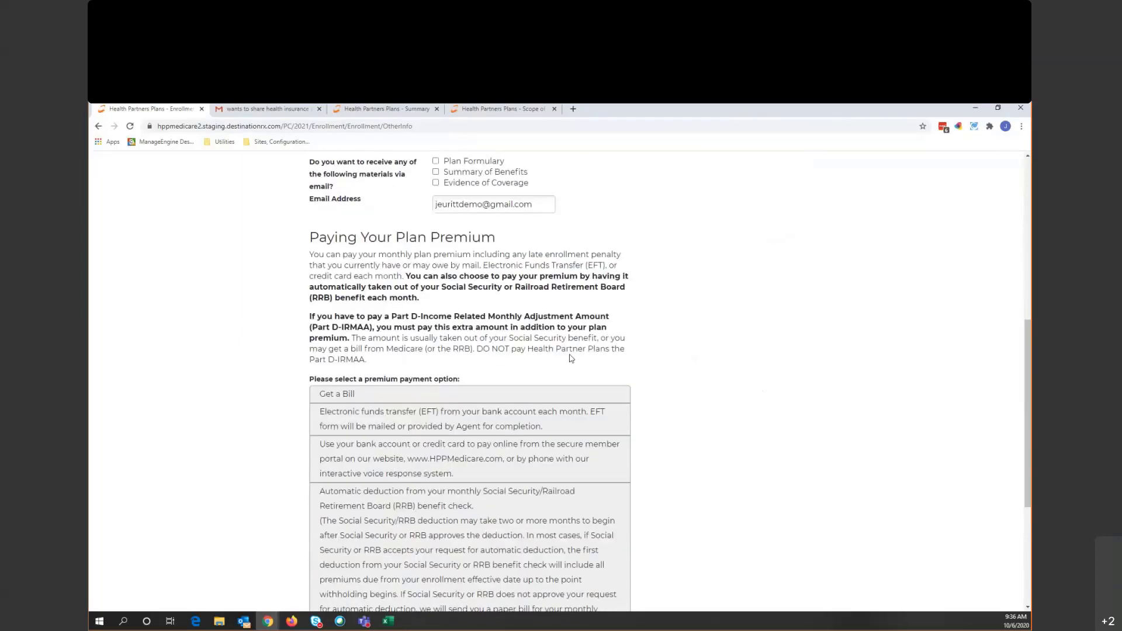
pyautogui.scroll(1, 571, 358)
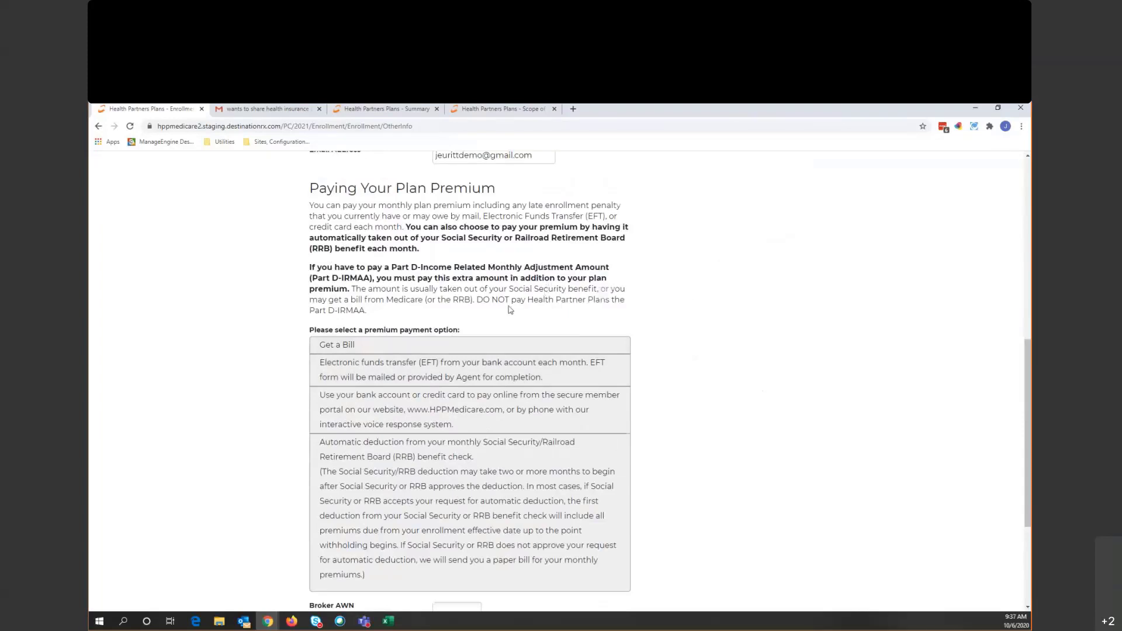
pyautogui.scroll(-1, 544, 292)
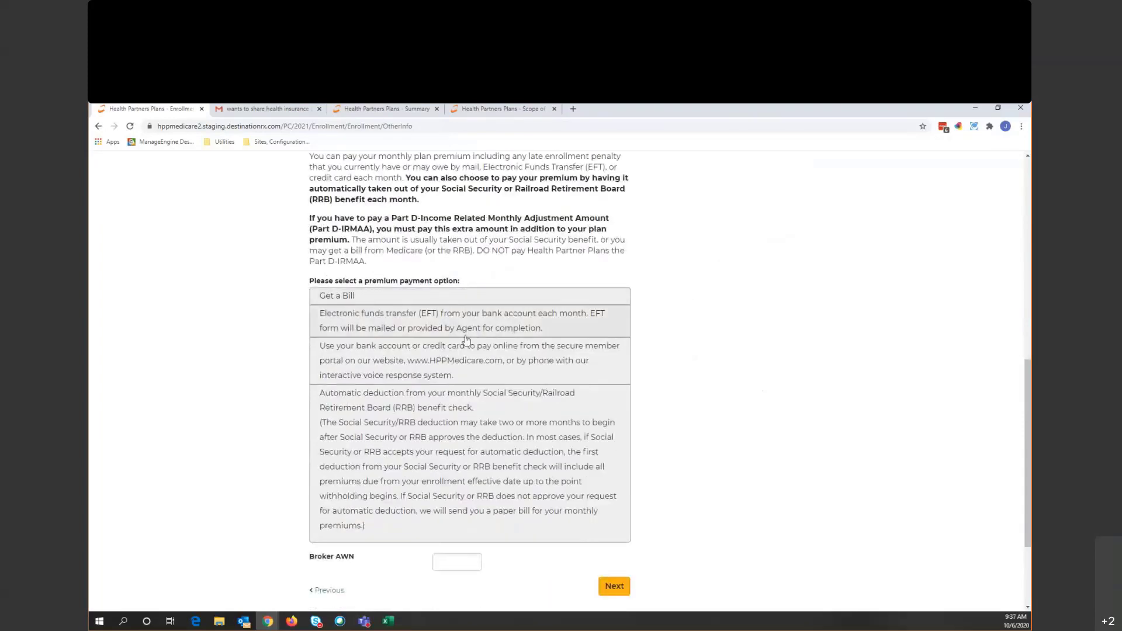
pyautogui.click(393, 296)
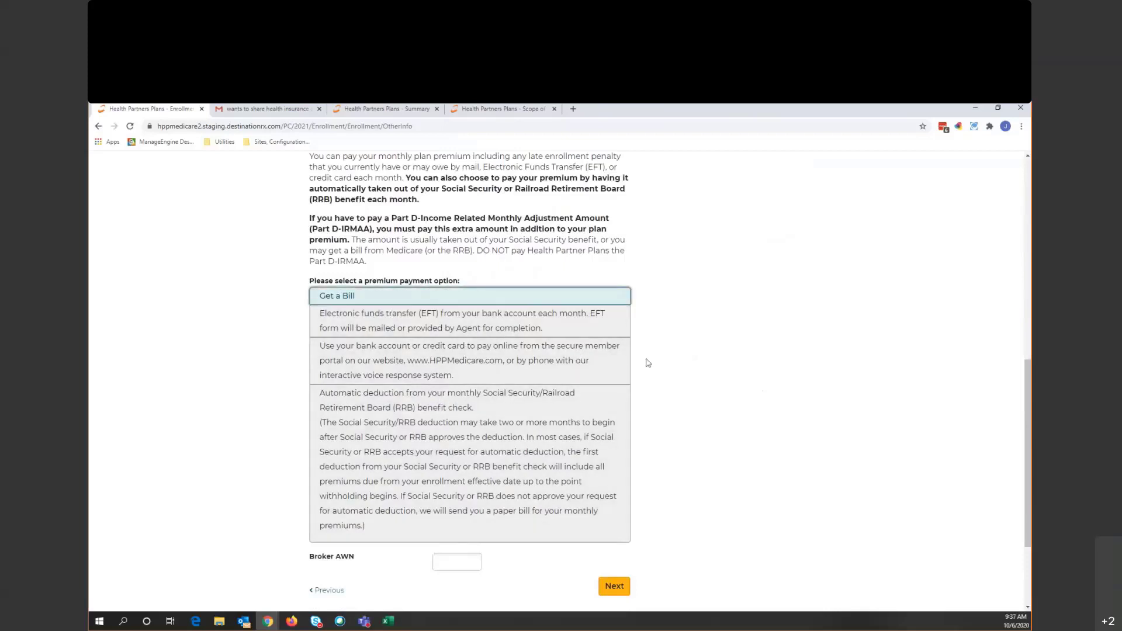
pyautogui.click(614, 586)
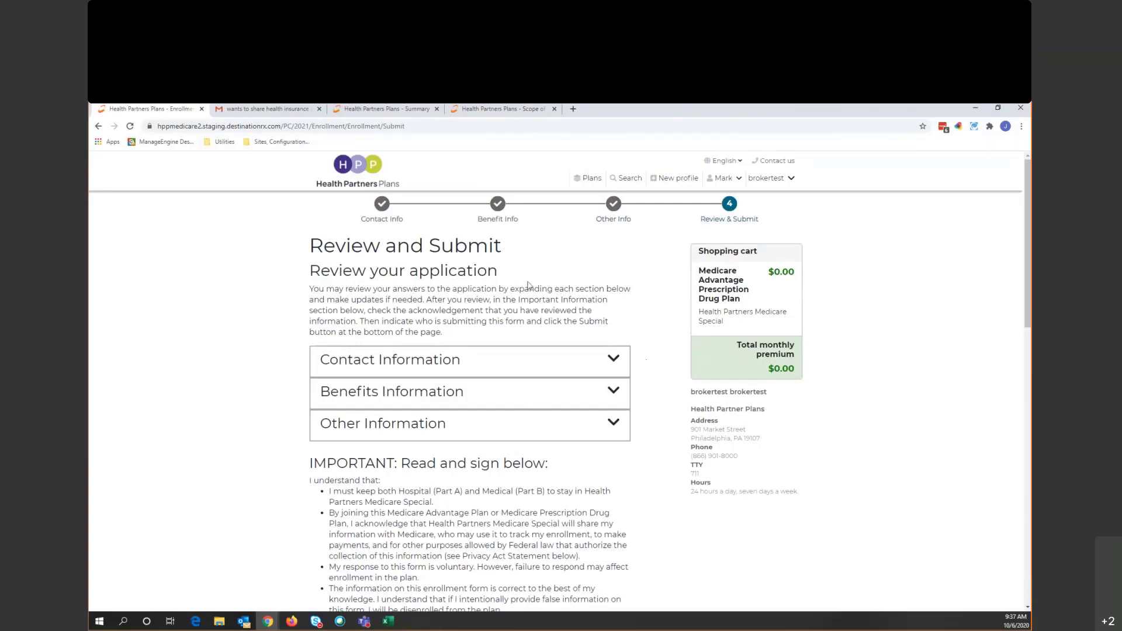
# - Expand and collapse the Contact and Benefits Information sections to review them
pyautogui.scroll(-1, 543, 318)
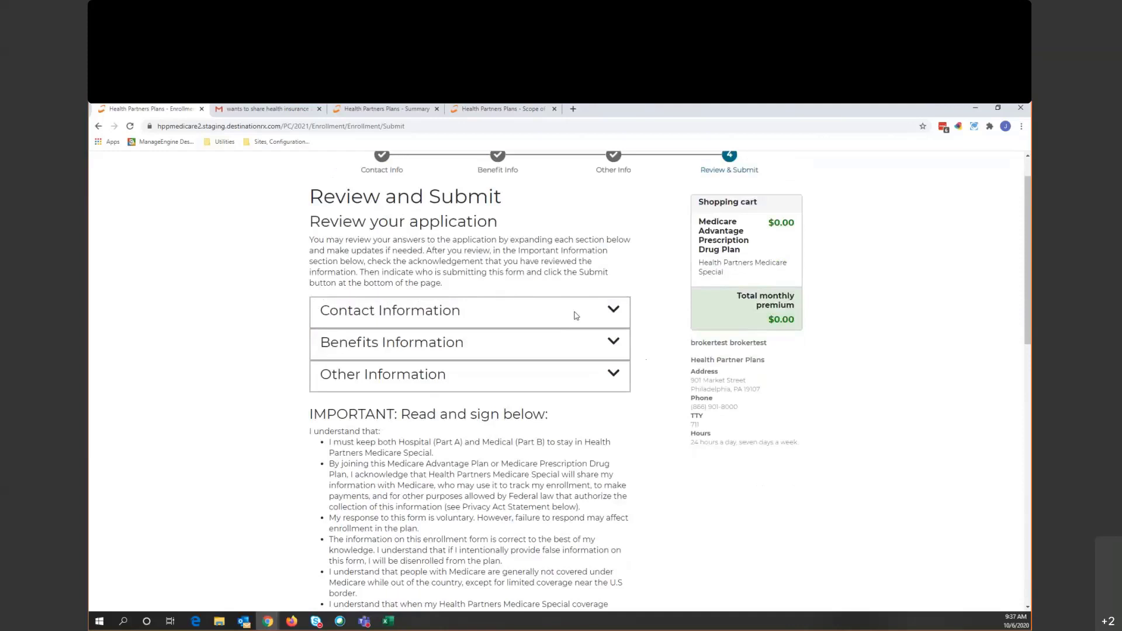
pyautogui.click(573, 316)
pyautogui.scroll(-6, 564, 327)
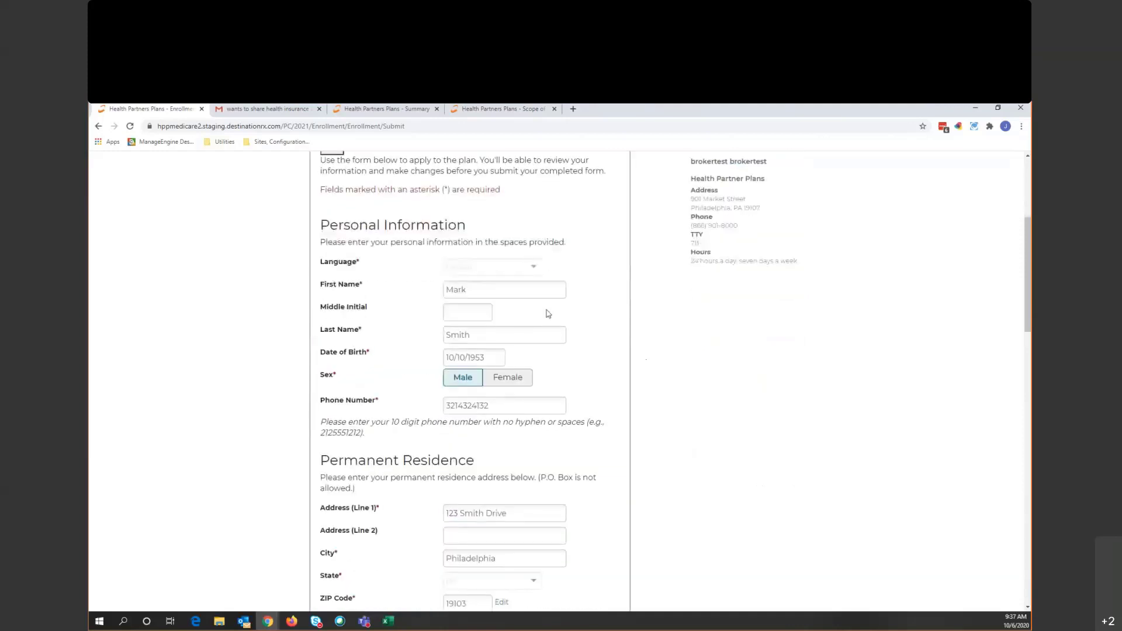
pyautogui.scroll(3, 548, 326)
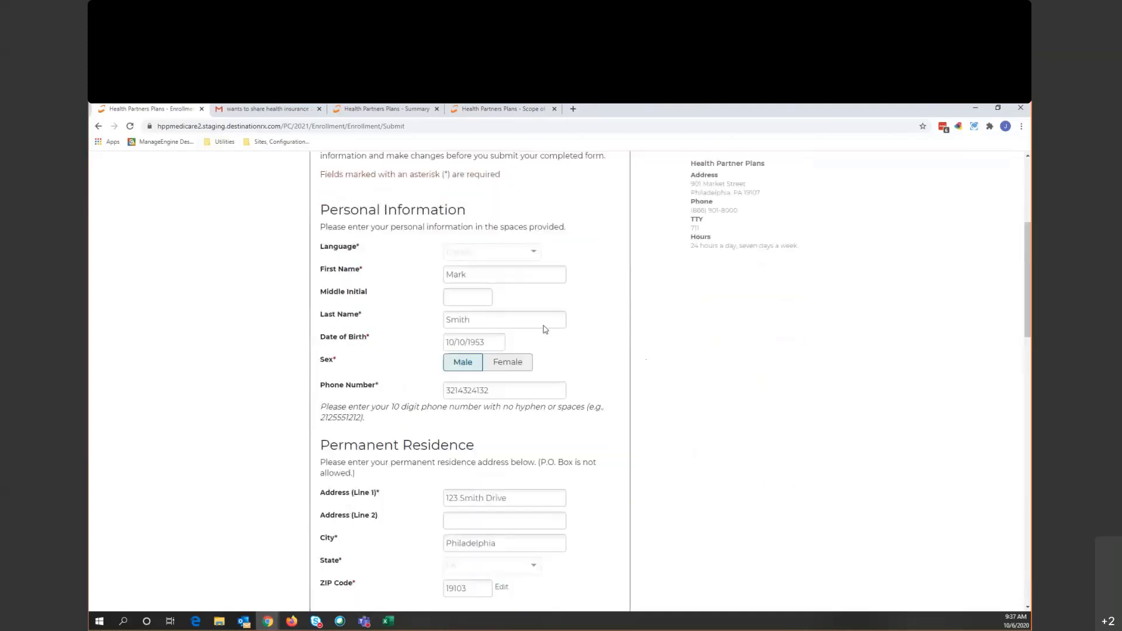
pyautogui.scroll(3, 501, 328)
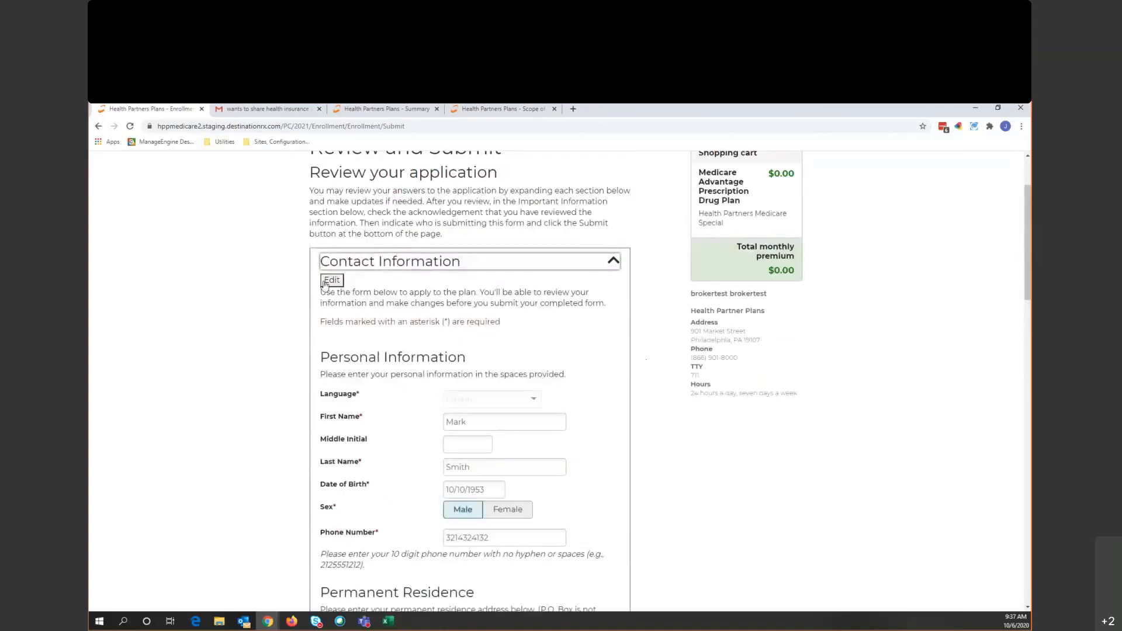
pyautogui.click(558, 268)
pyautogui.click(568, 300)
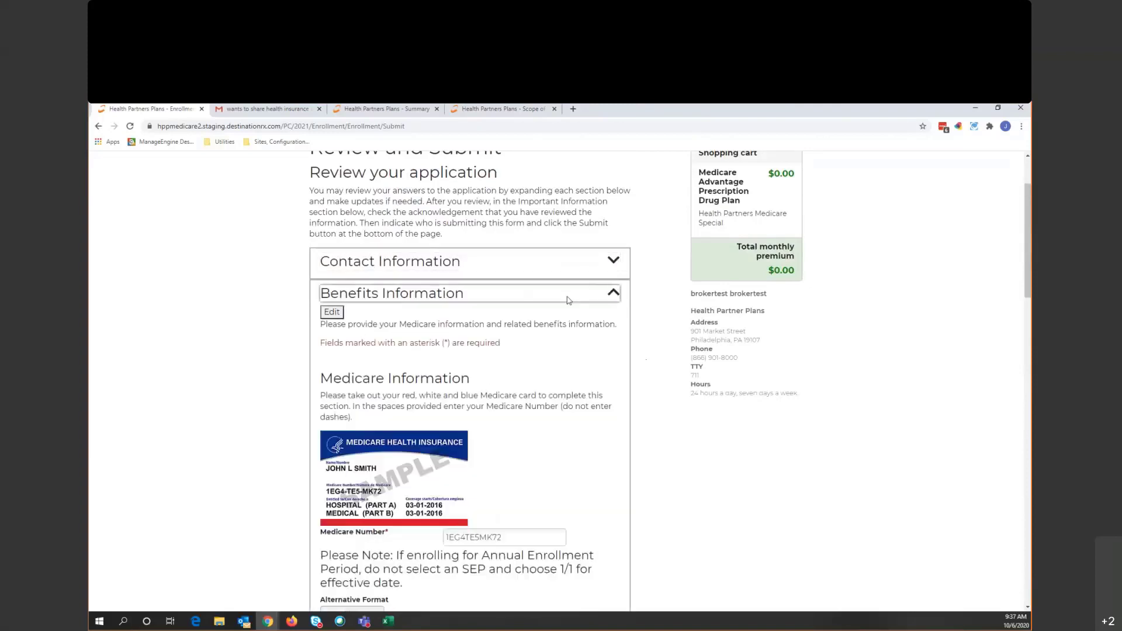
pyautogui.click(567, 299)
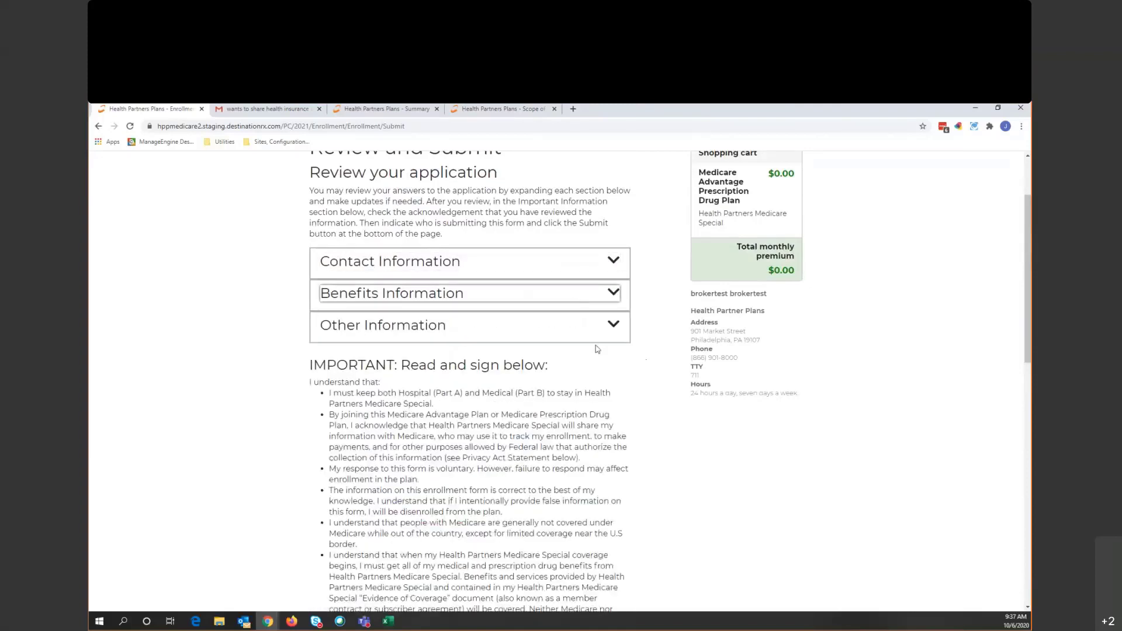
# - Bring up the Send to beneficiary enrollment options at the bottom of the page
pyautogui.scroll(-7, 608, 354)
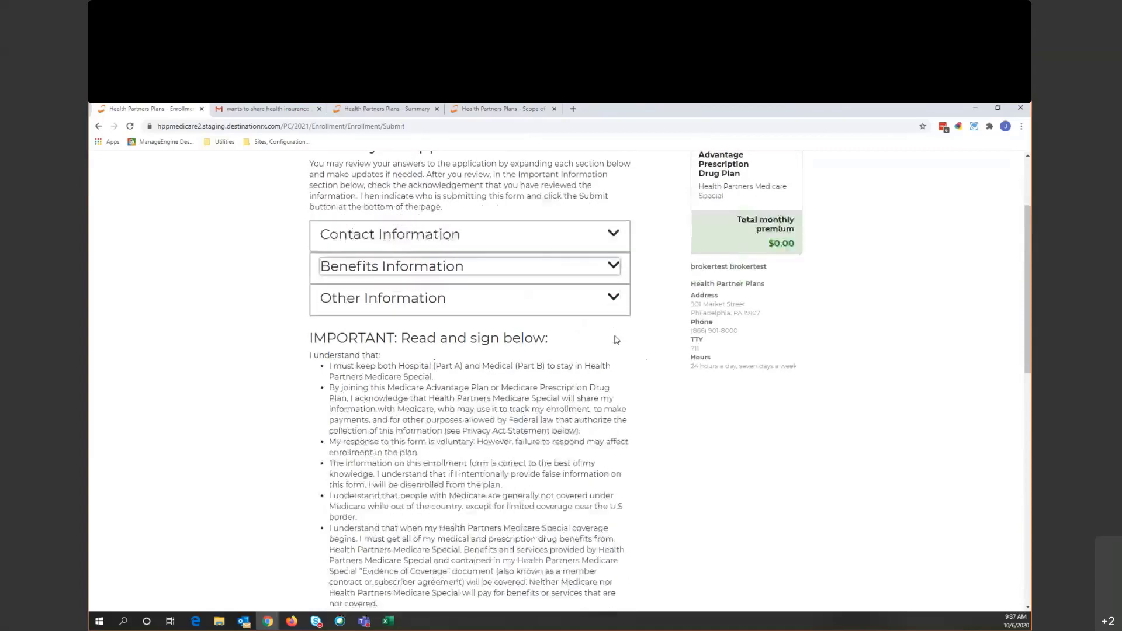
pyautogui.scroll(-4, 623, 351)
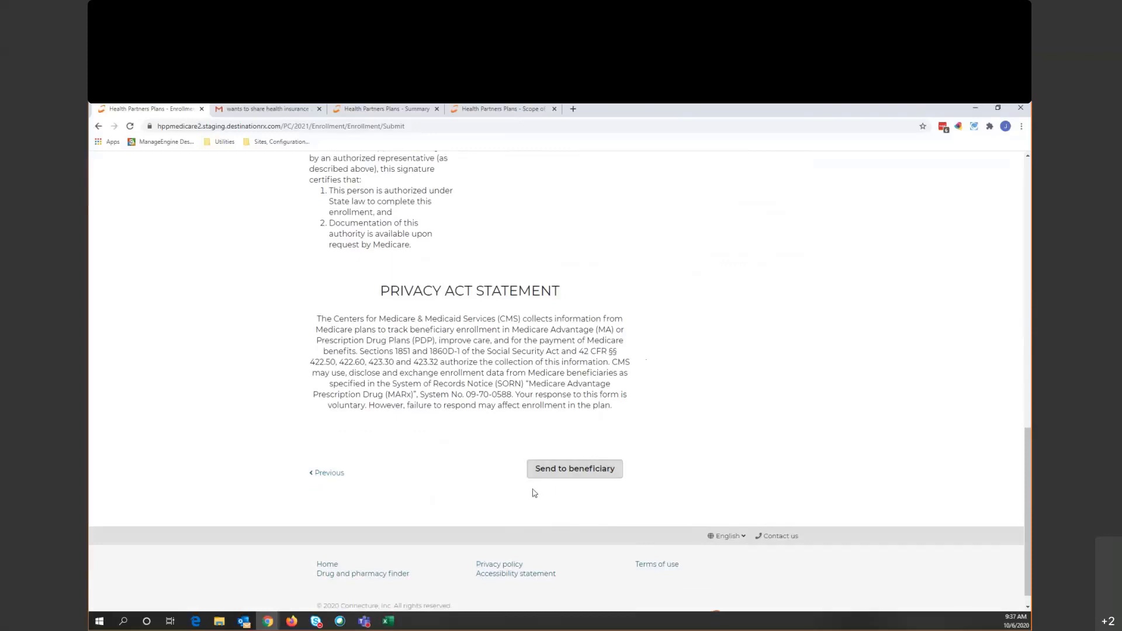
pyautogui.click(557, 469)
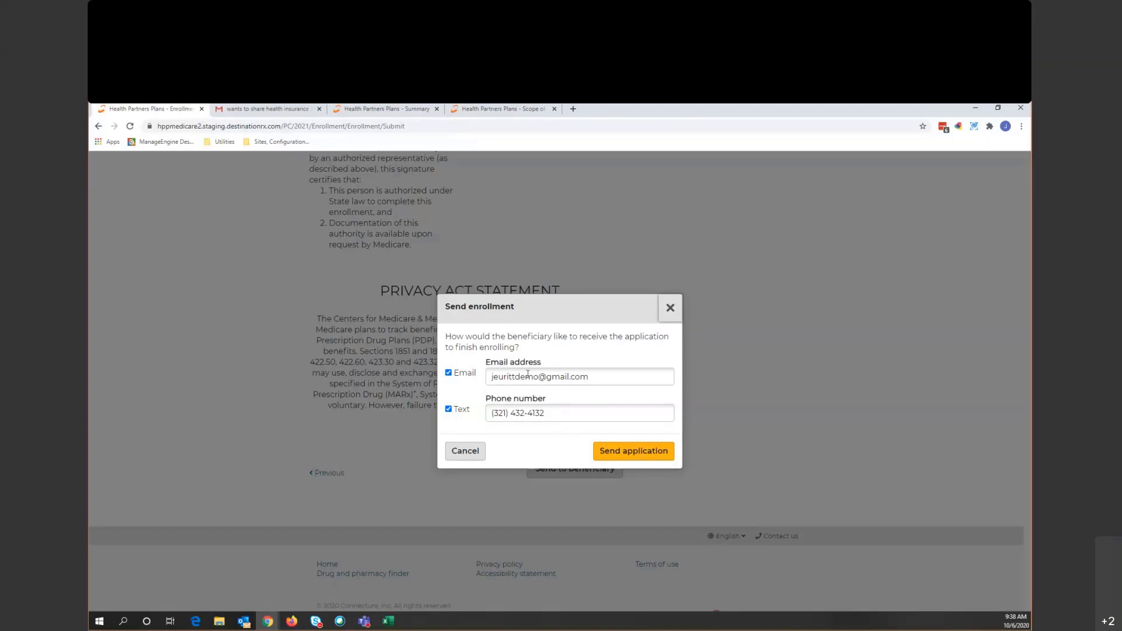
# - Send the application to the beneficiary by e-mail only and copy the authorization code shown
pyautogui.click(449, 410)
pyautogui.click(635, 456)
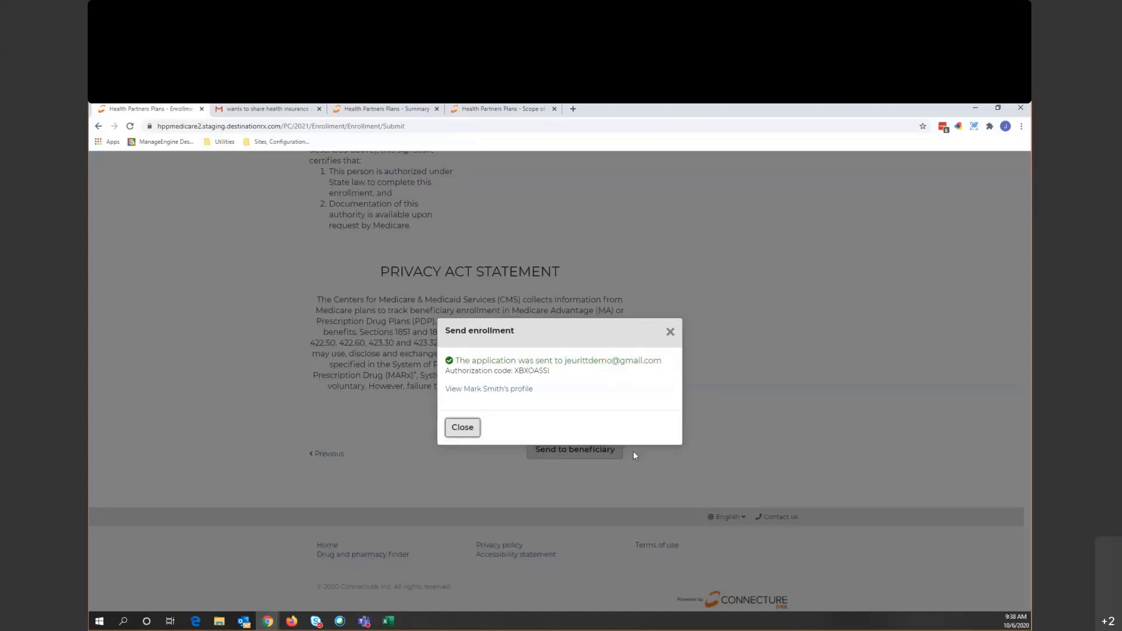
pyautogui.moveTo(552, 371); pyautogui.dragTo(517, 373)
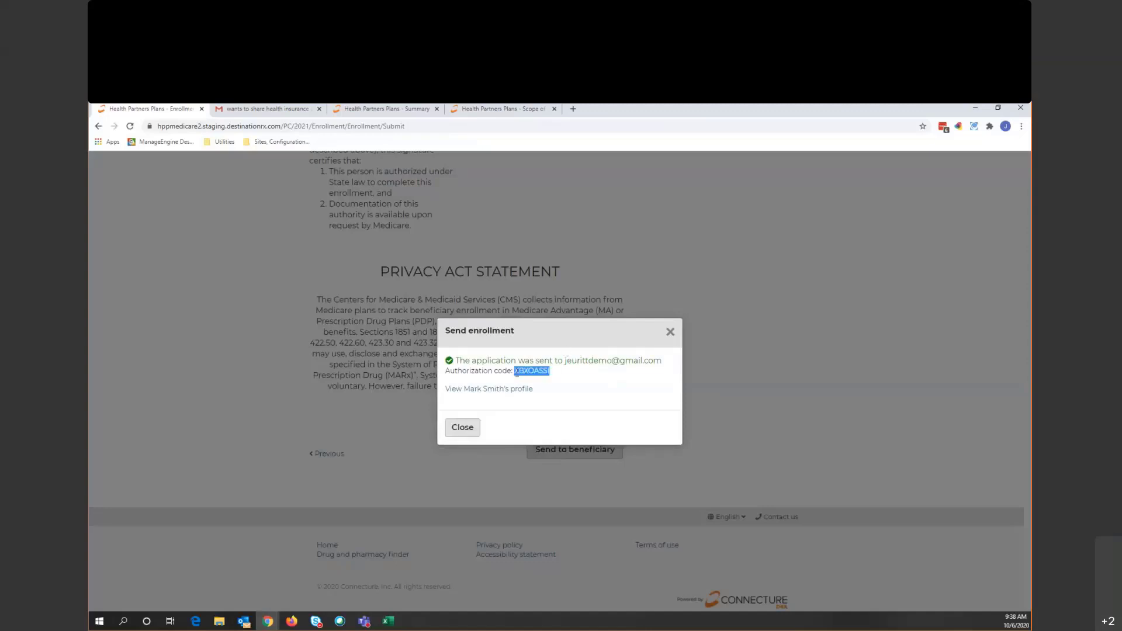
pyautogui.click(595, 385)
# - Open the beneficiary's profile and select the authorization code in the newest note
pyautogui.click(490, 388)
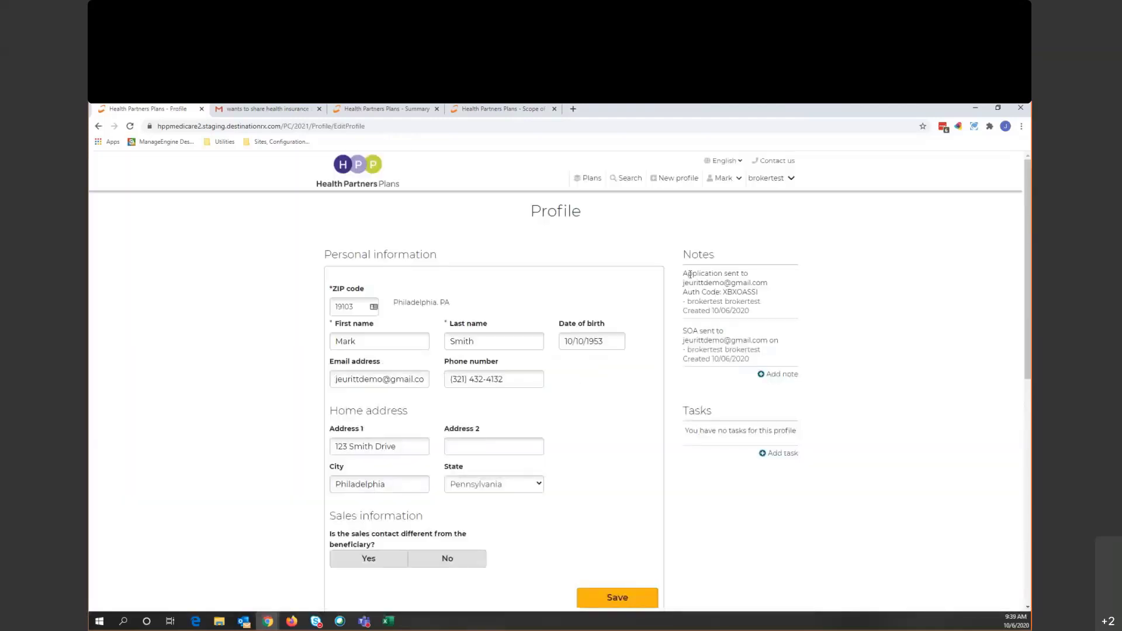
pyautogui.moveTo(683, 274); pyautogui.dragTo(764, 310)
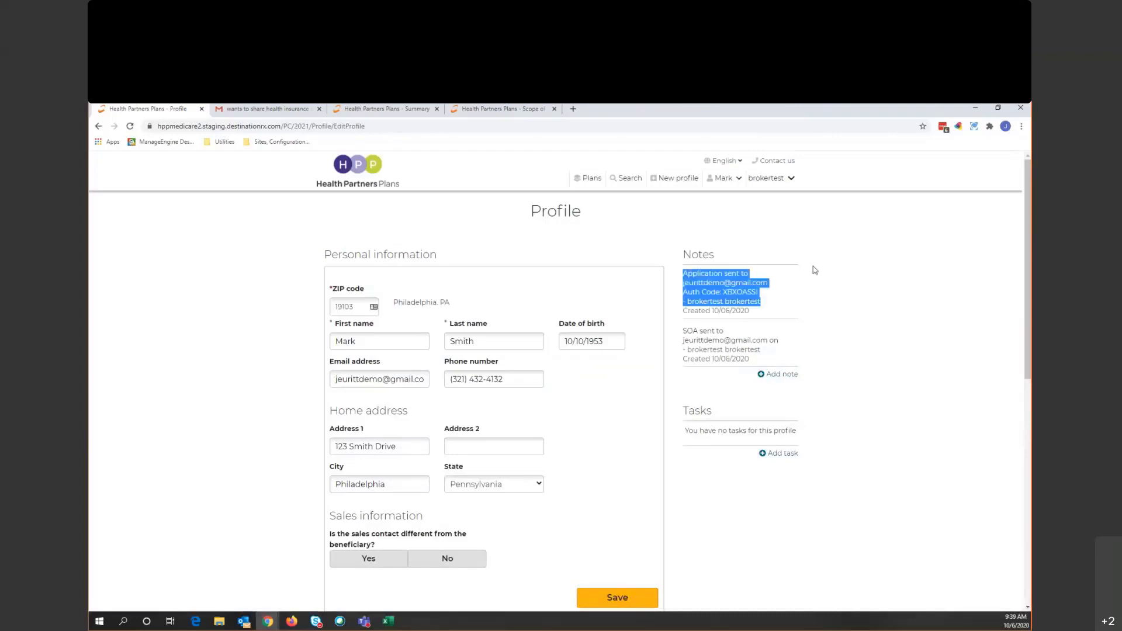
pyautogui.click(811, 299)
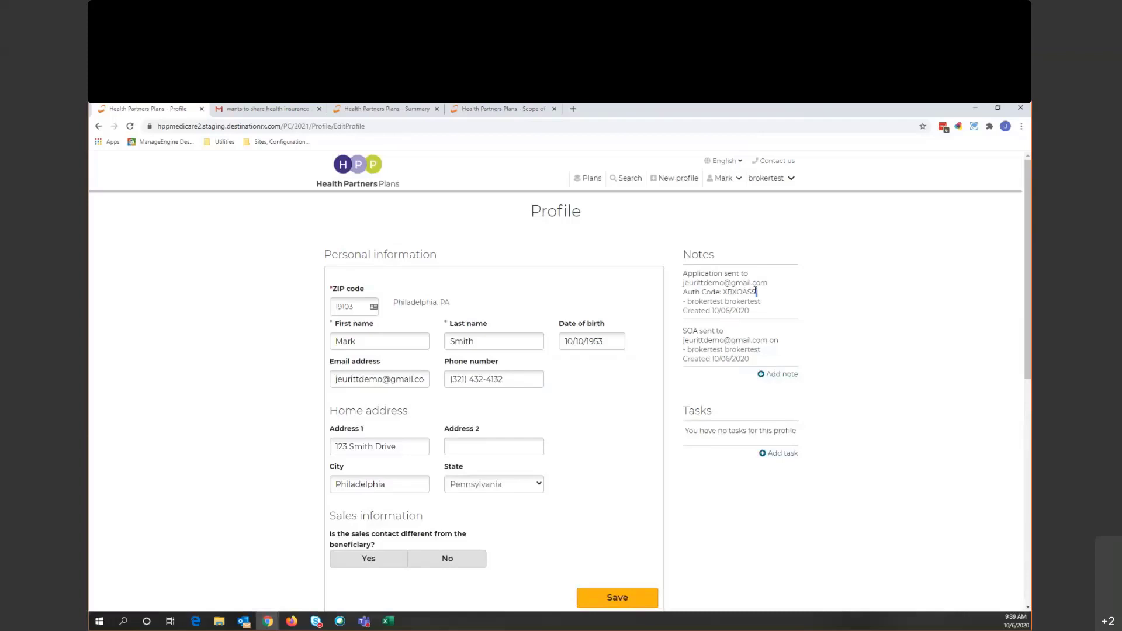
pyautogui.moveTo(757, 292); pyautogui.dragTo(722, 291)
pyautogui.hotkey('ctrl', 'c')
pyautogui.click(813, 311)
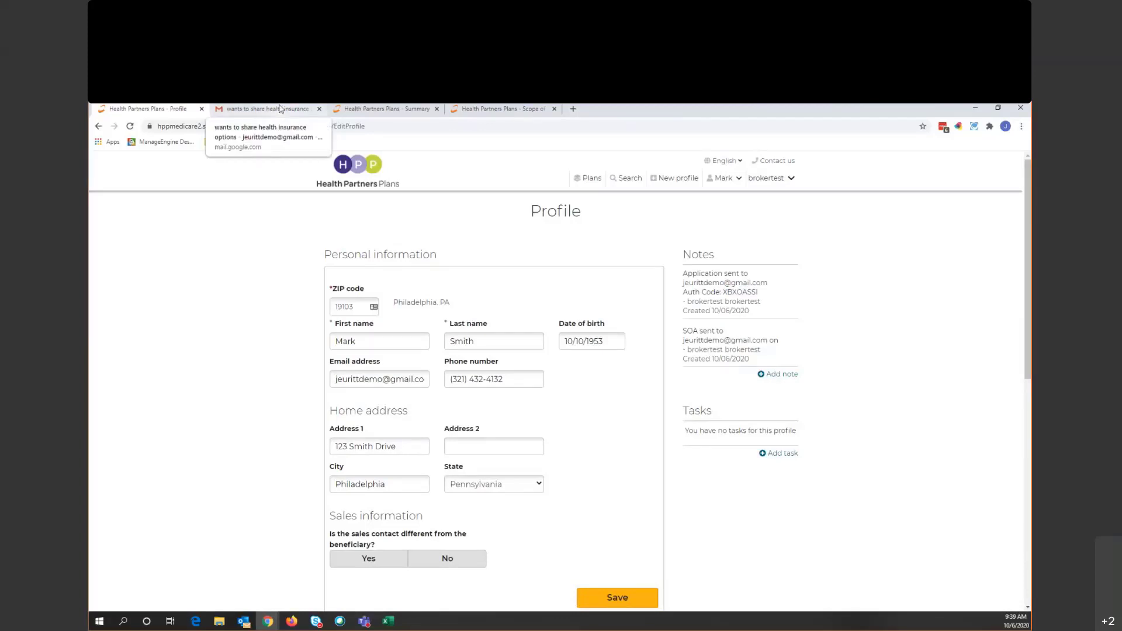
# - Read the 'Your access code' e-mail in the beneficiary's Gmail inbox
pyautogui.click(280, 108)
pyautogui.click(193, 228)
pyautogui.click(392, 236)
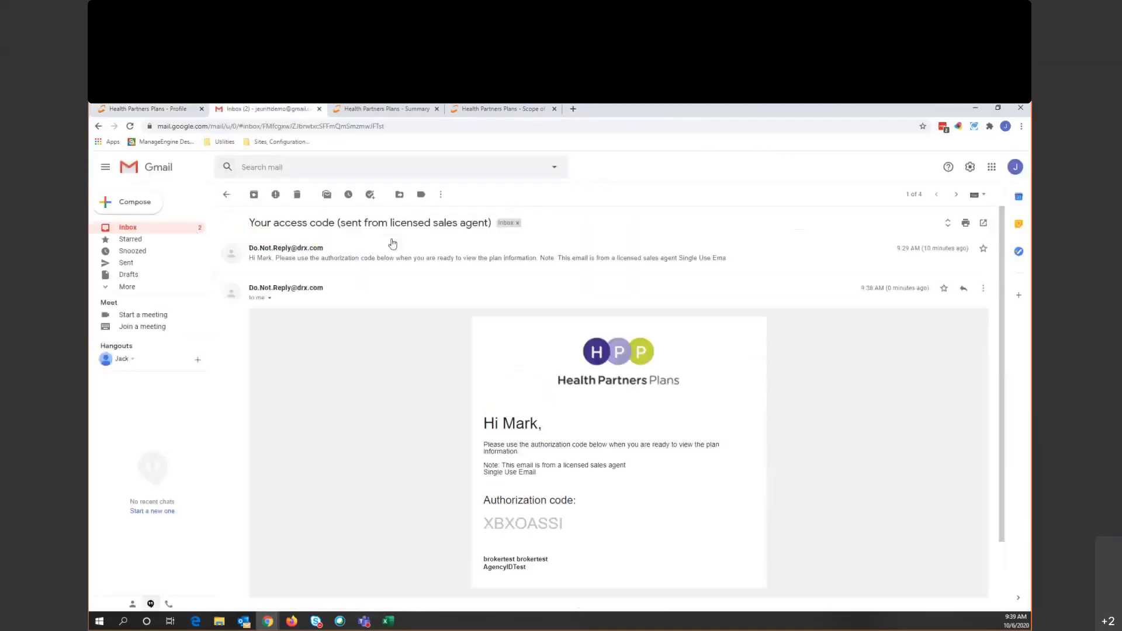
pyautogui.scroll(-3, 483, 383)
pyautogui.scroll(1, 483, 386)
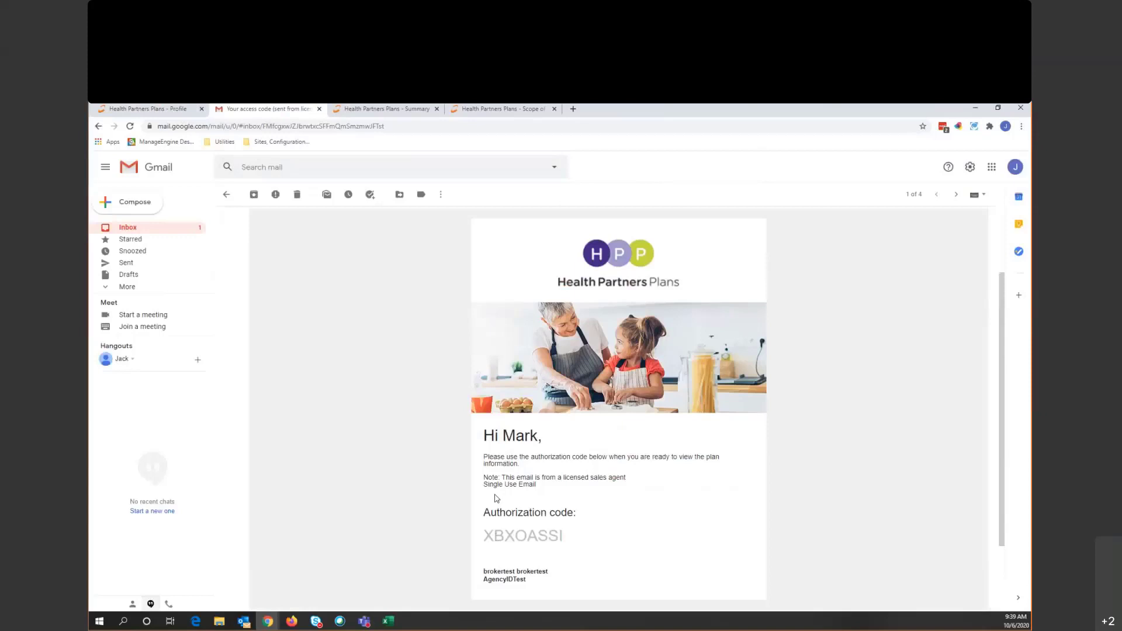
# - Open the 'Here is the plan we discussed' e-mail and follow its View application link
pyautogui.click(171, 228)
pyautogui.click(325, 251)
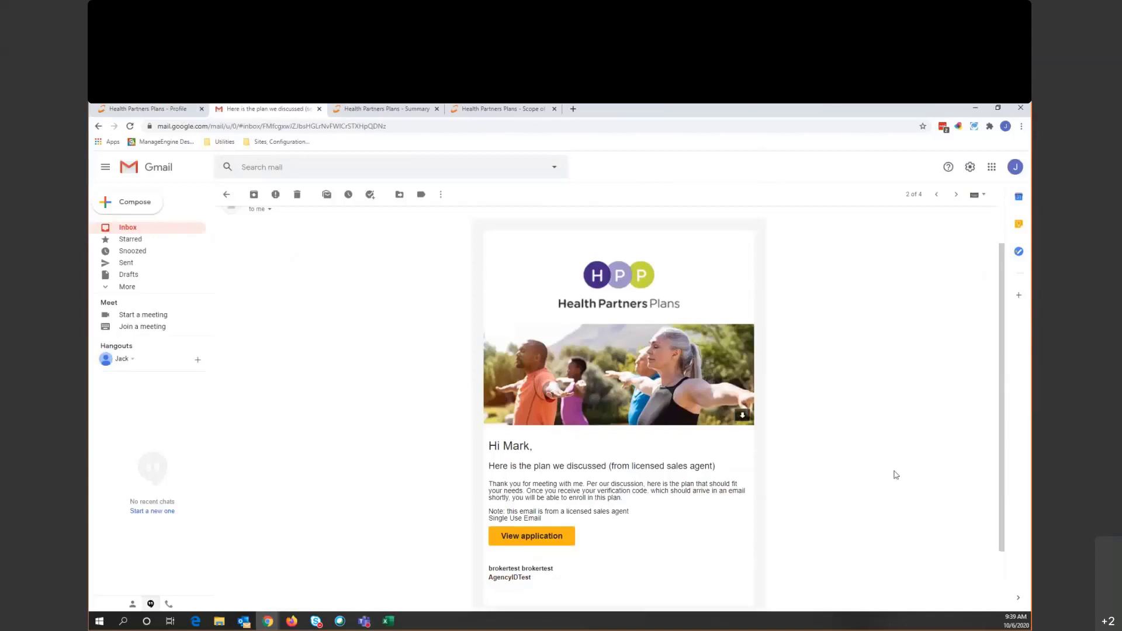
pyautogui.scroll(-1, 718, 428)
pyautogui.scroll(-1, 719, 427)
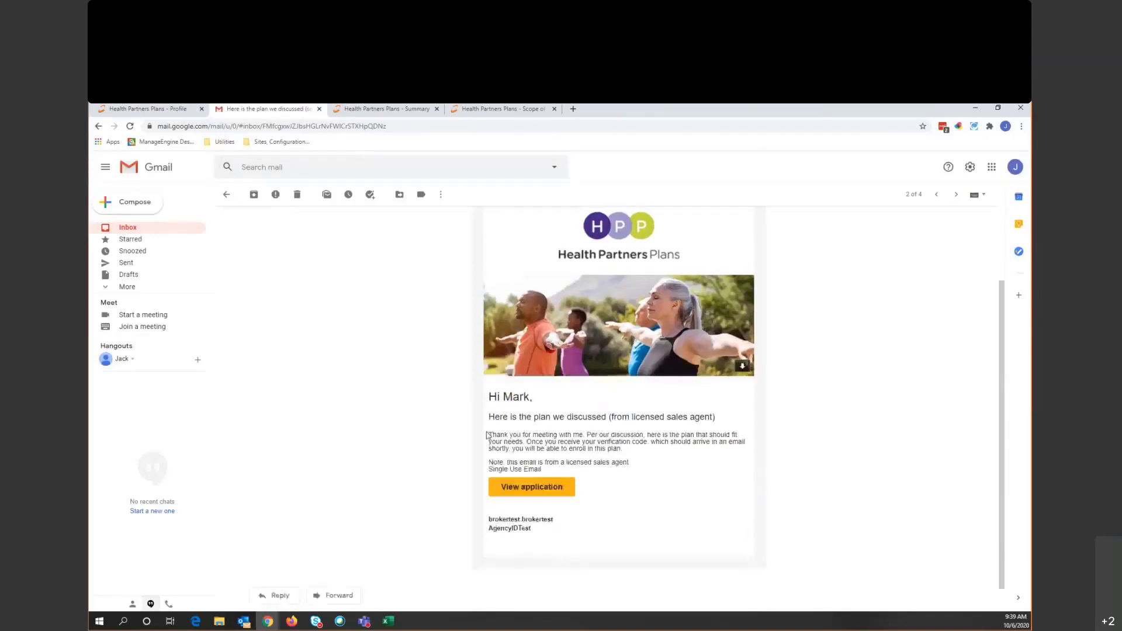
pyautogui.click(540, 487)
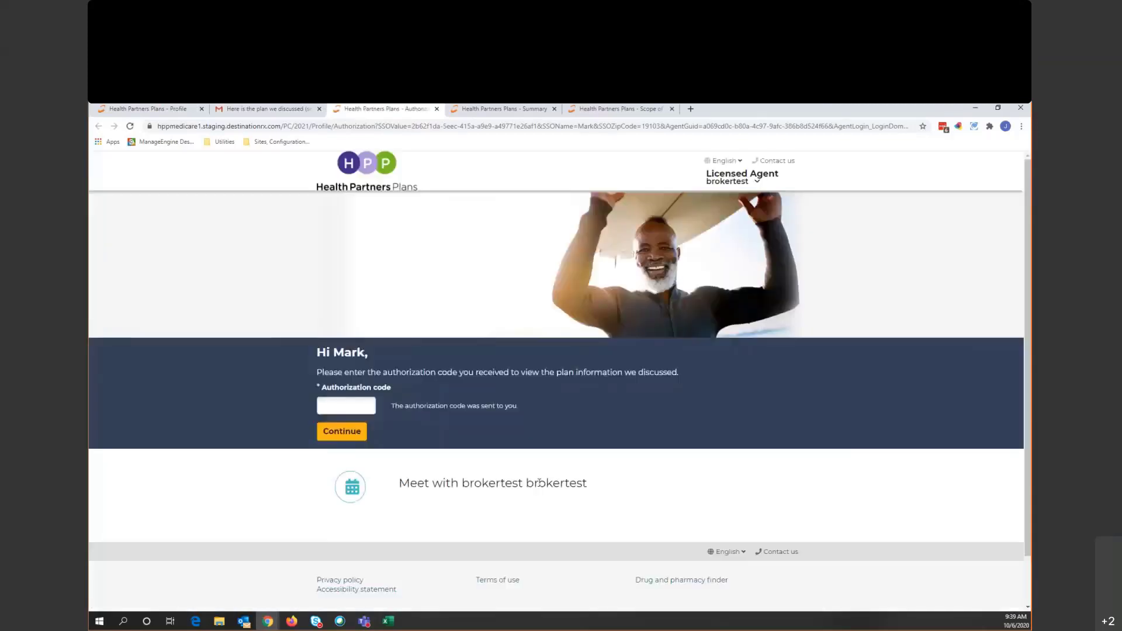
# - Paste the copied authorization code into the Authorization code field and continue
pyautogui.click(352, 409)
pyautogui.hotkey('ctrl', 'v')
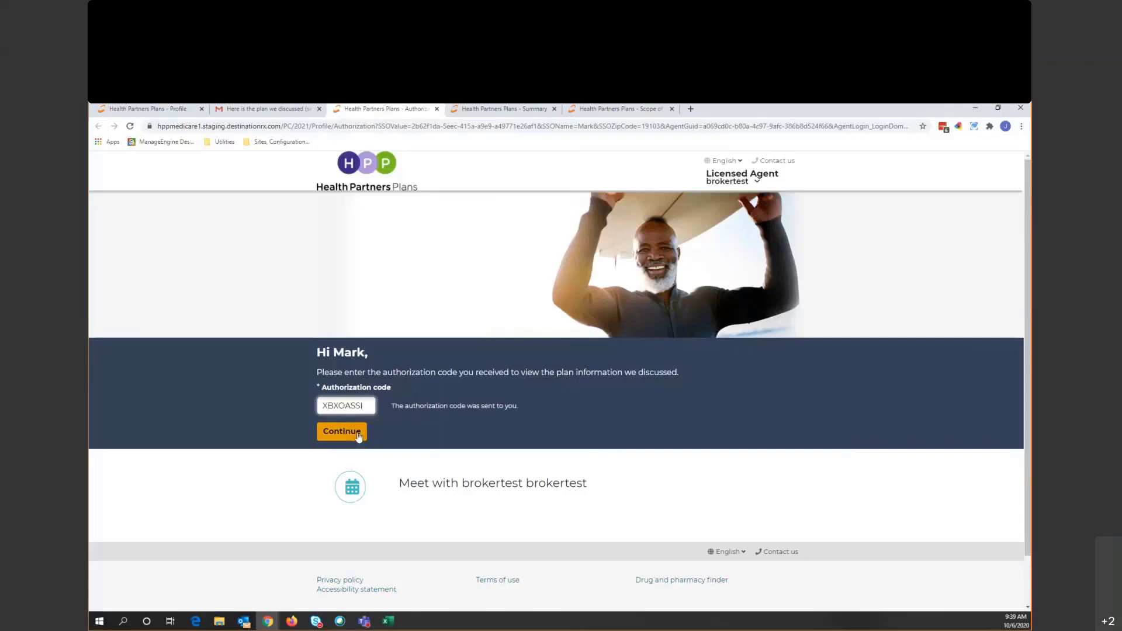
pyautogui.click(358, 433)
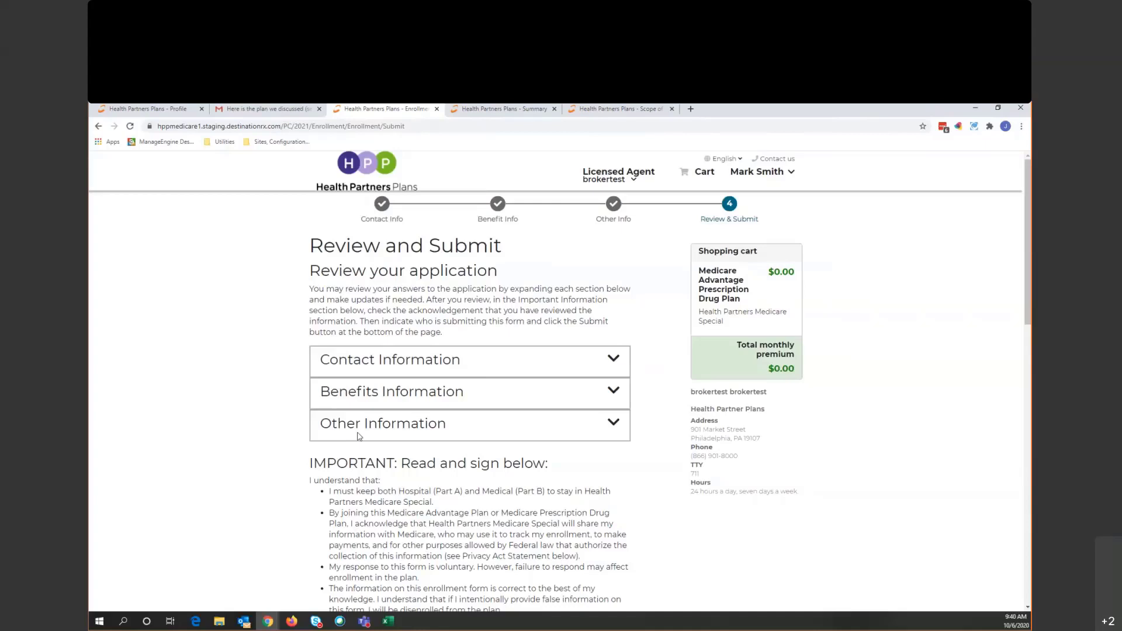
# - Expand and collapse the Contact Information section to review it
pyautogui.scroll(-2, 479, 403)
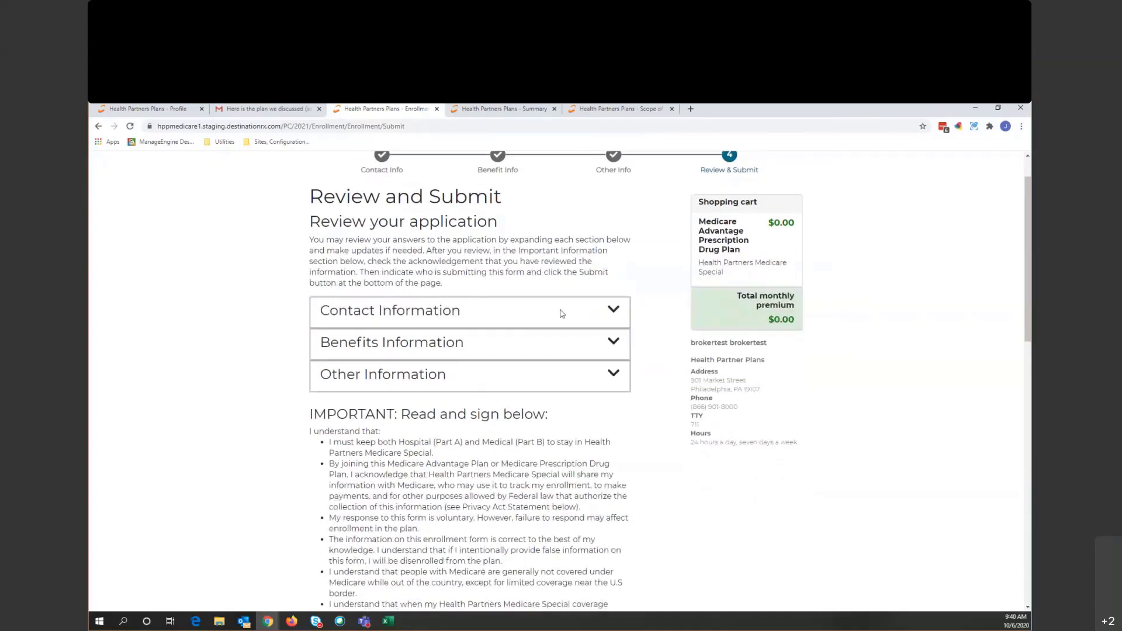
pyautogui.click(562, 314)
pyautogui.scroll(-6, 562, 313)
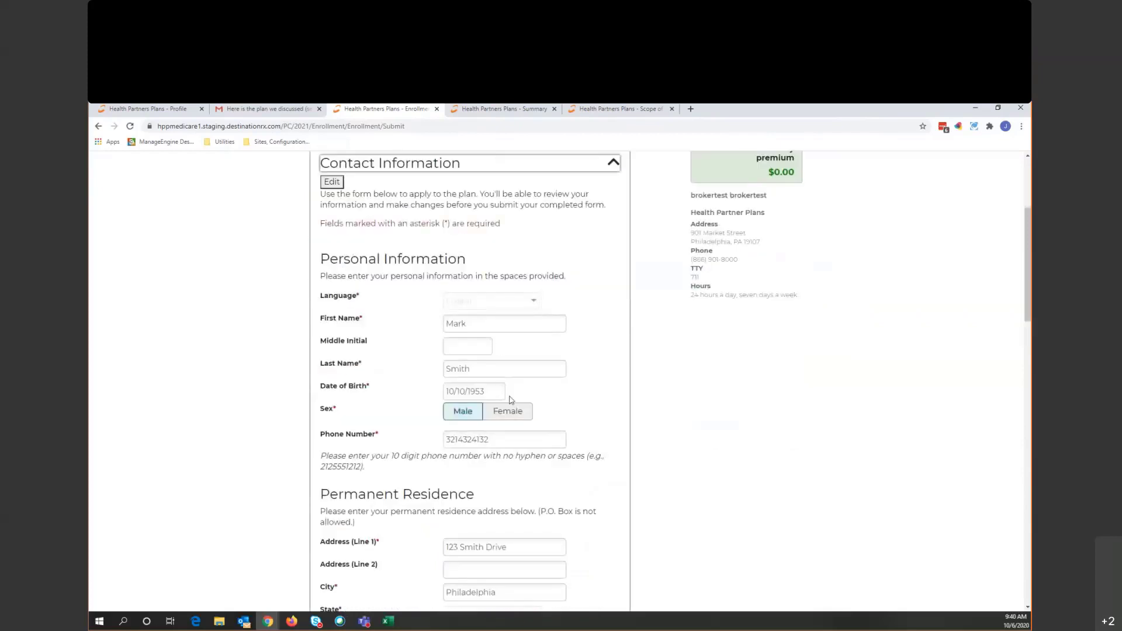
pyautogui.scroll(1, 513, 409)
pyautogui.scroll(1, 513, 409)
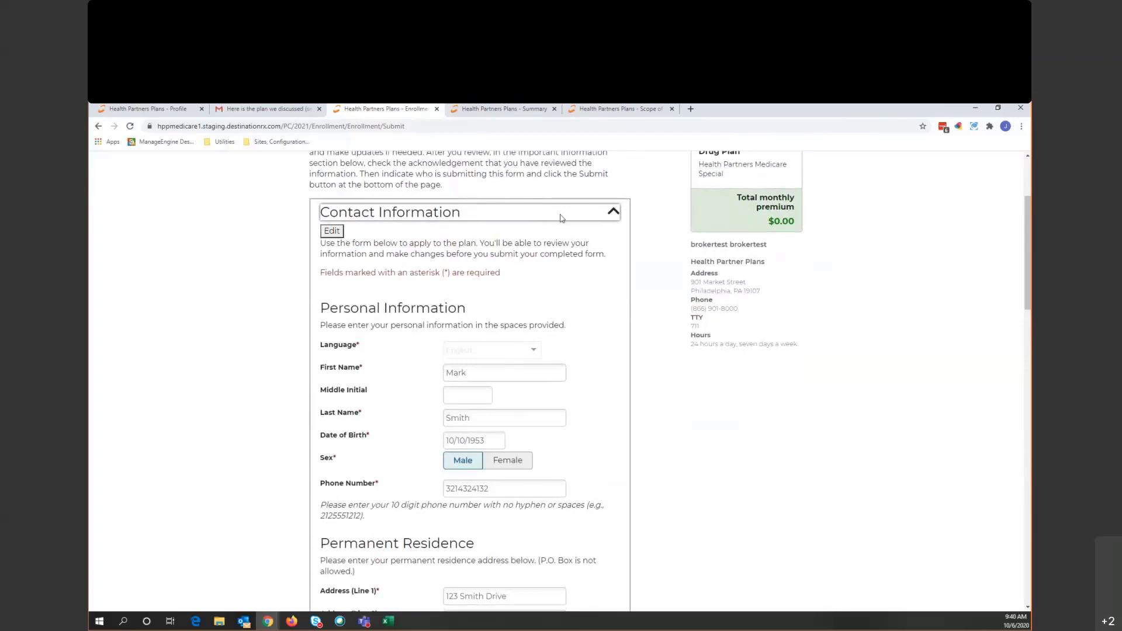
pyautogui.click(560, 218)
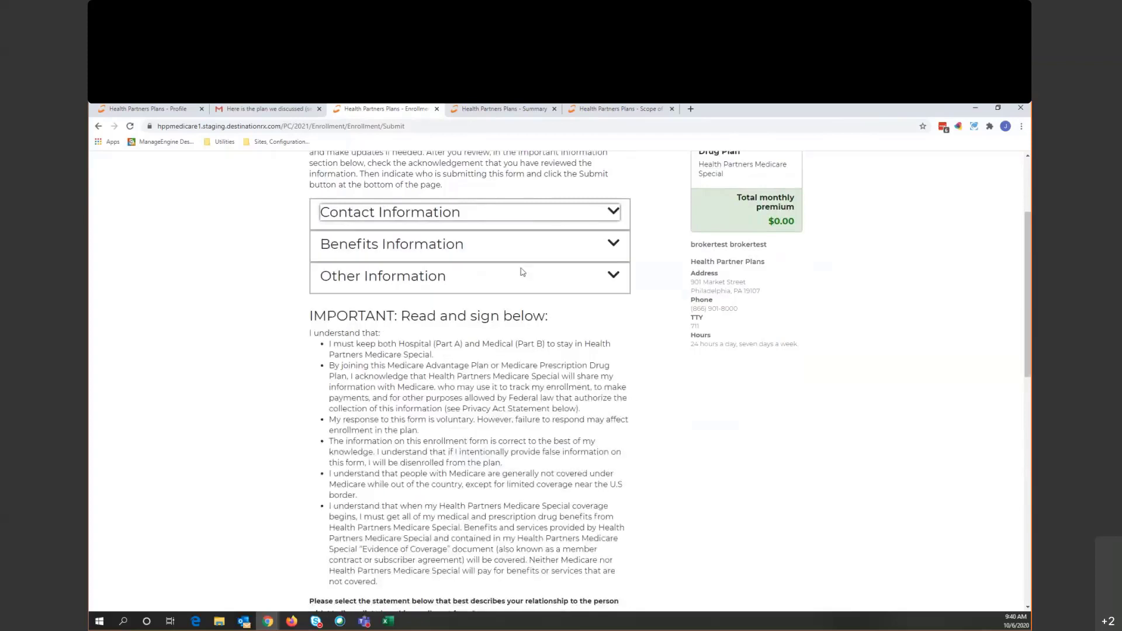
# - Confirm the submitter is the person on the form and accept the signature acknowledgement
pyautogui.scroll(-1, 501, 293)
pyautogui.scroll(-3, 500, 294)
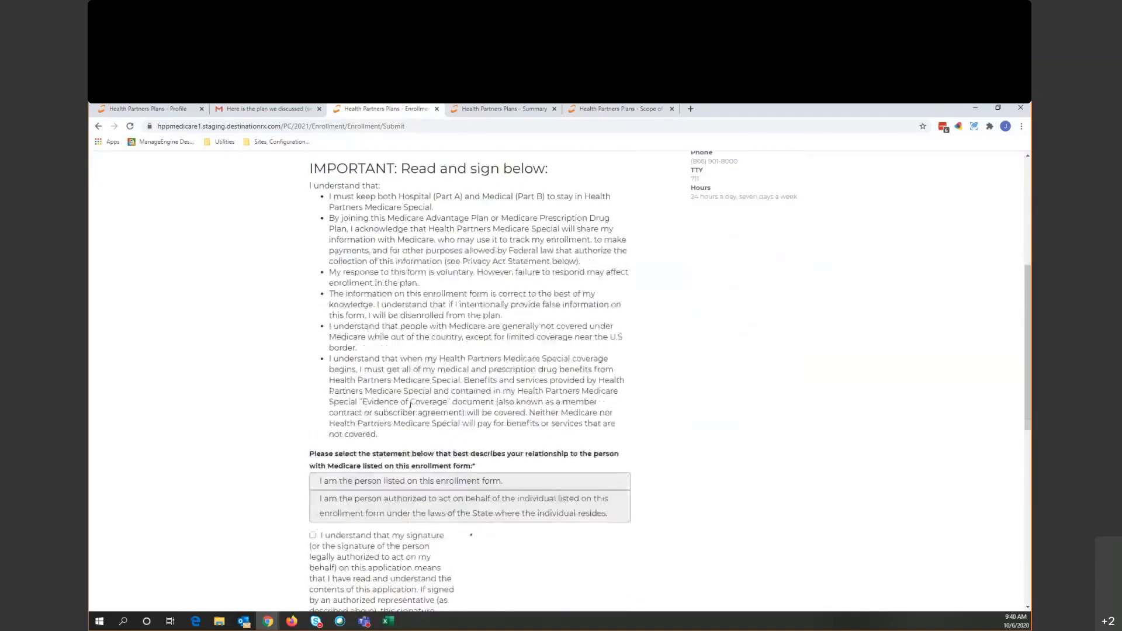
pyautogui.scroll(-3, 411, 405)
pyautogui.click(352, 344)
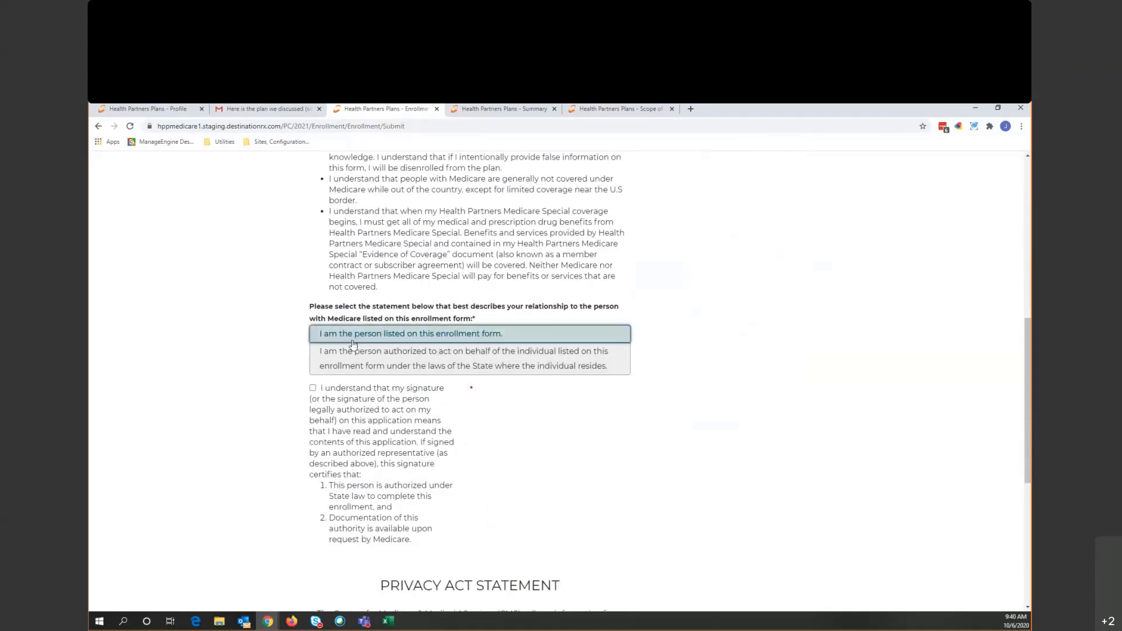
pyautogui.click(313, 388)
pyautogui.scroll(-1, 383, 347)
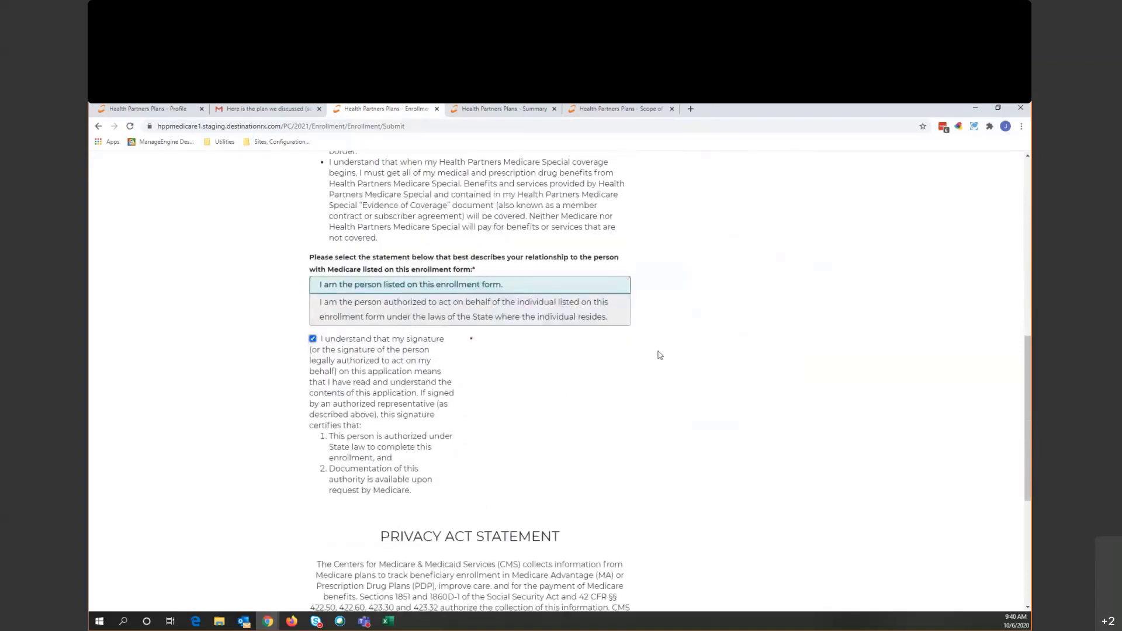
pyautogui.scroll(-5, 692, 326)
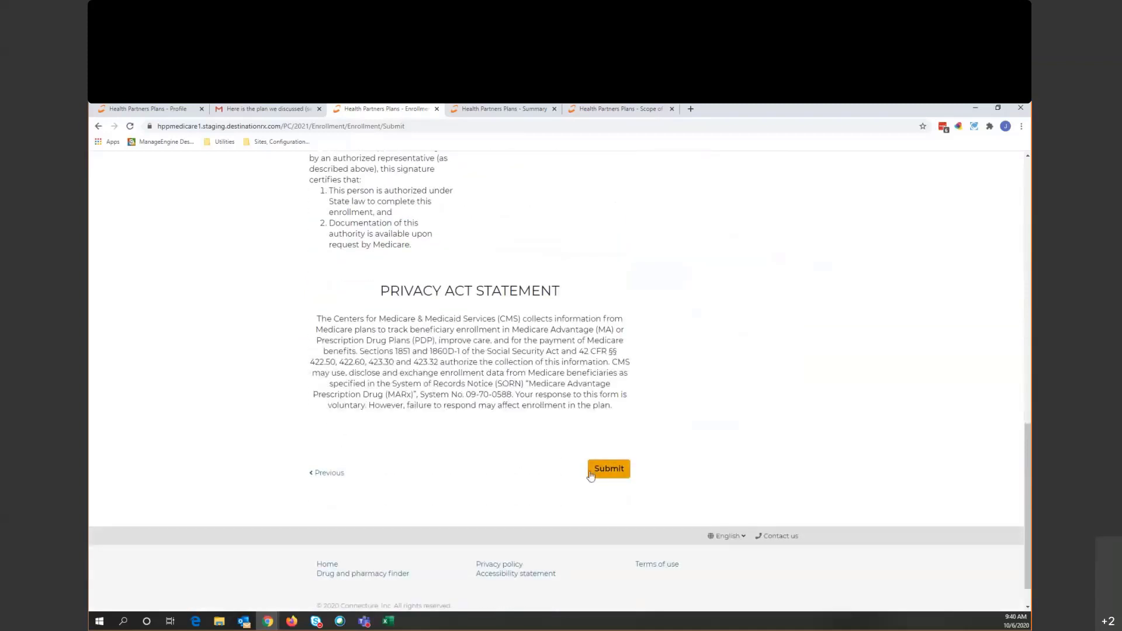
# - Submit the application and wait for the pending-approval confirmation showing a $0.00 monthly premium
pyautogui.click(609, 471)
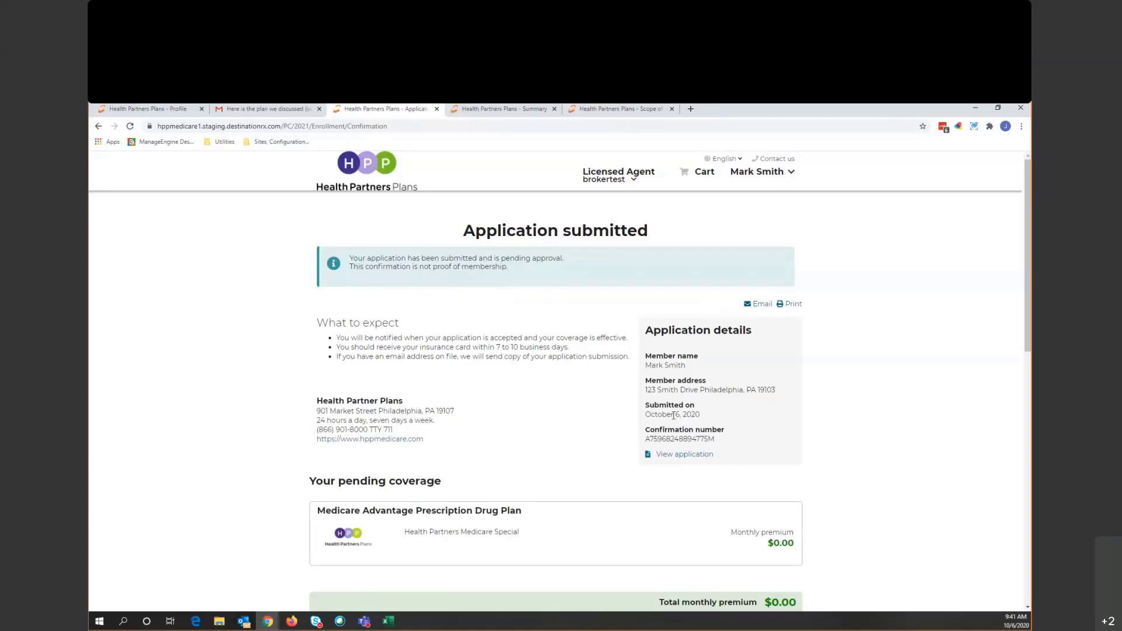
# - Search beneficiary profiles by the beneficiary's first and last name
pyautogui.click(121, 111)
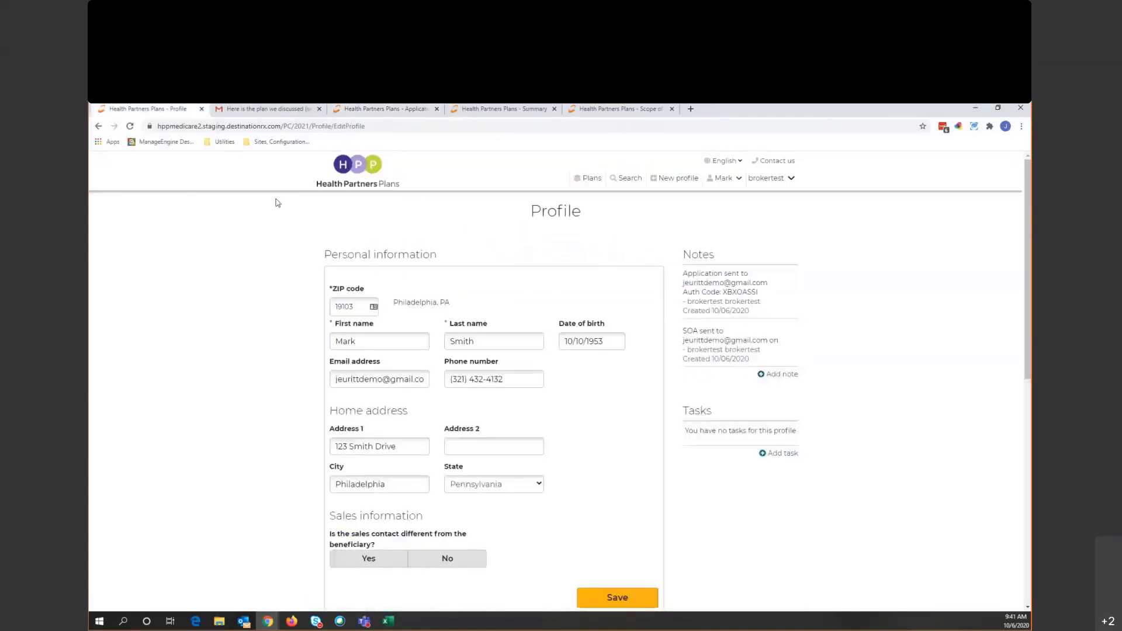
pyautogui.click(347, 175)
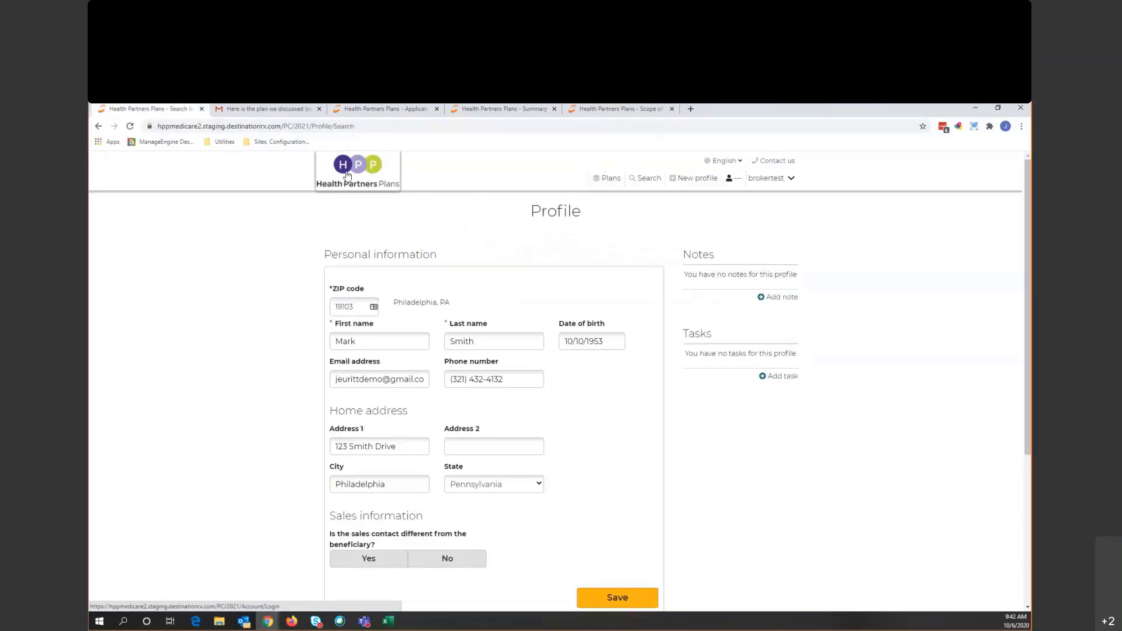
pyautogui.click(378, 293)
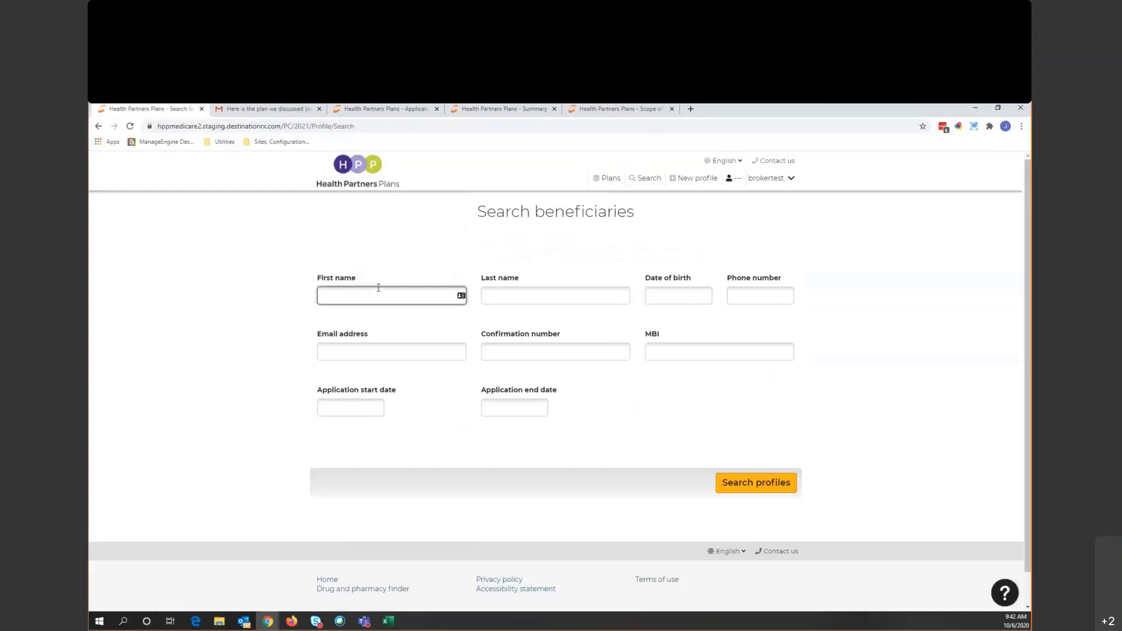
pyautogui.press('Tab')
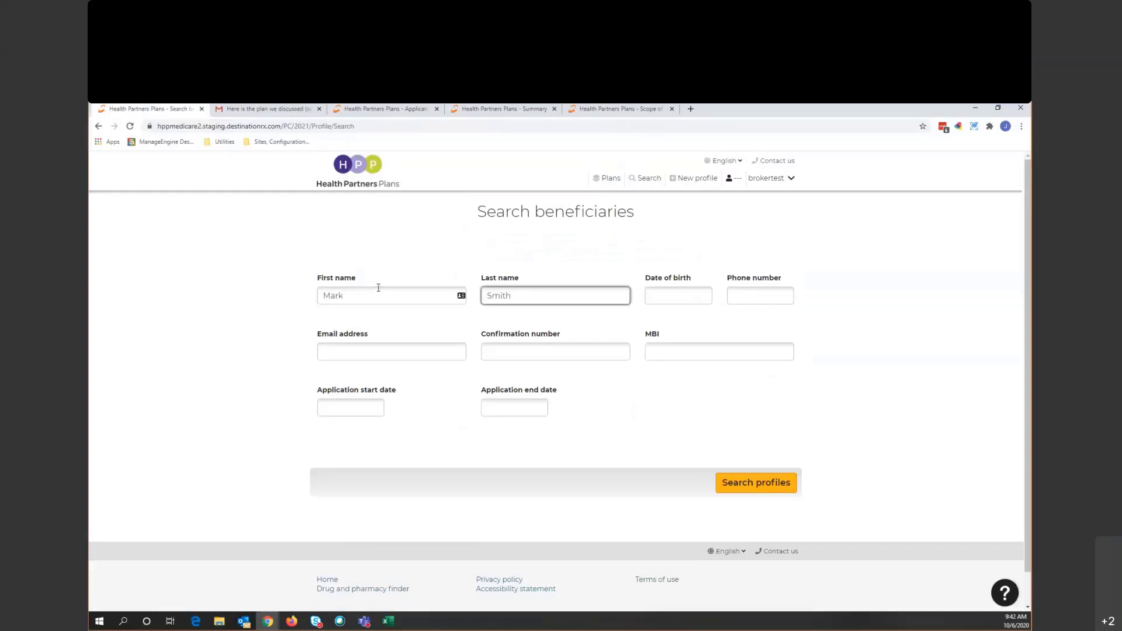
pyautogui.click(760, 482)
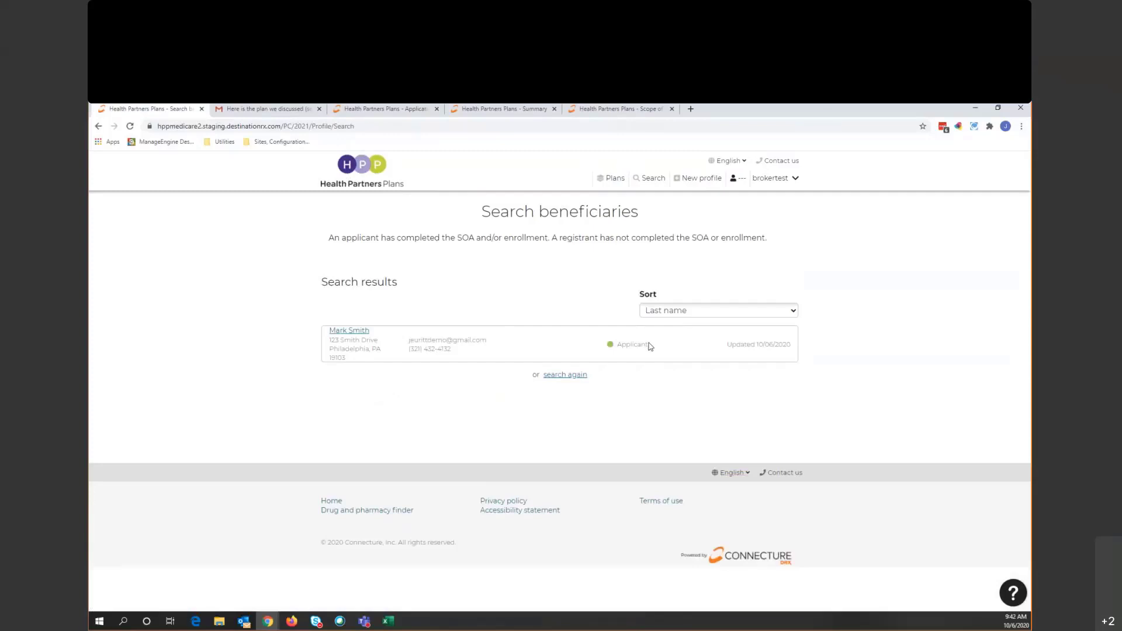
# - Open the matching beneficiary's profile, listed with Applicant status
pyautogui.moveTo(650, 346); pyautogui.dragTo(617, 345)
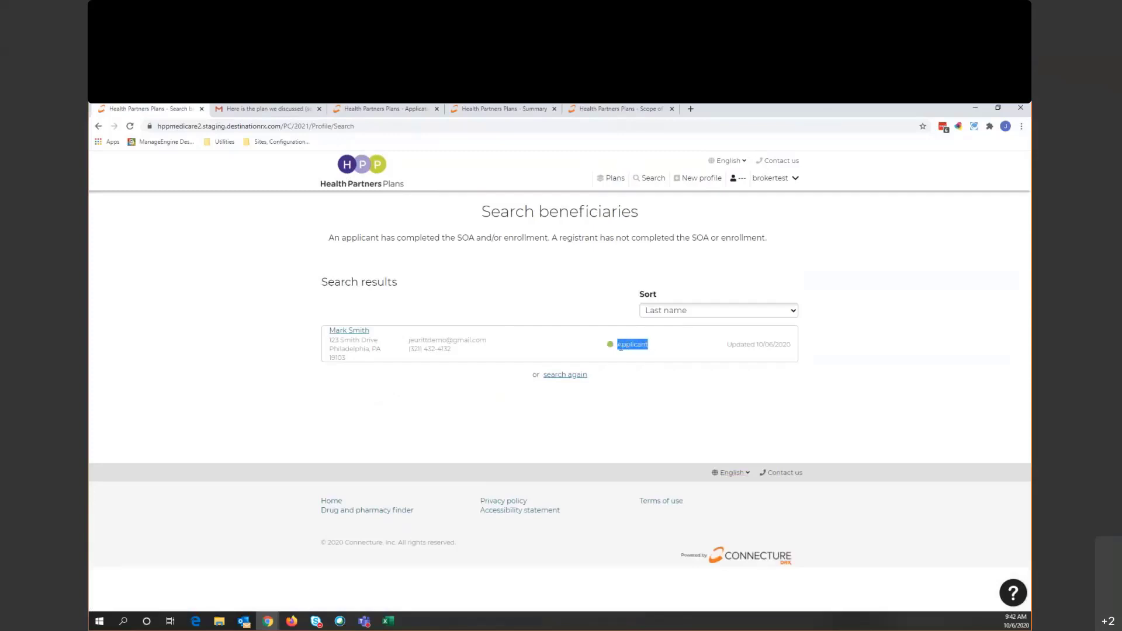
pyautogui.click(660, 420)
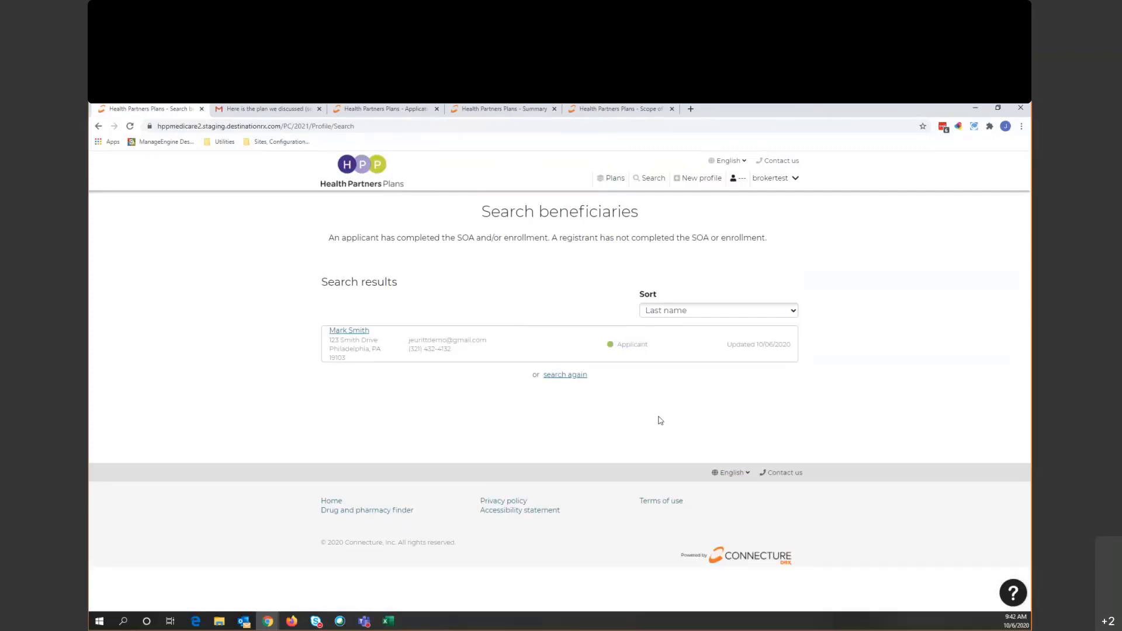
pyautogui.click(349, 332)
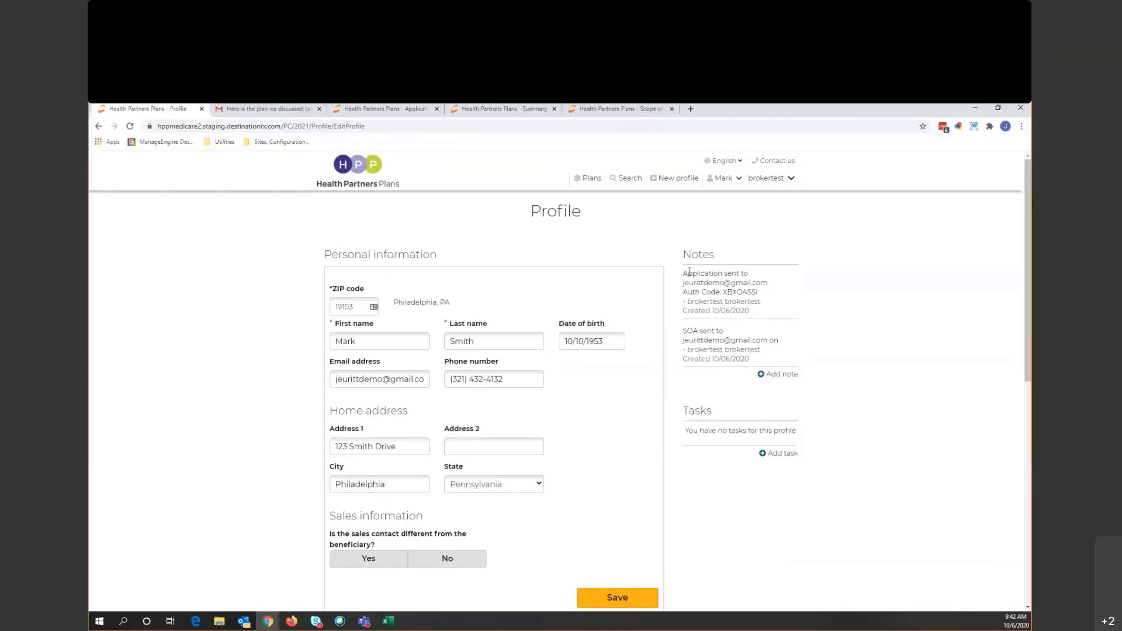
pyautogui.moveTo(683, 273); pyautogui.dragTo(770, 291)
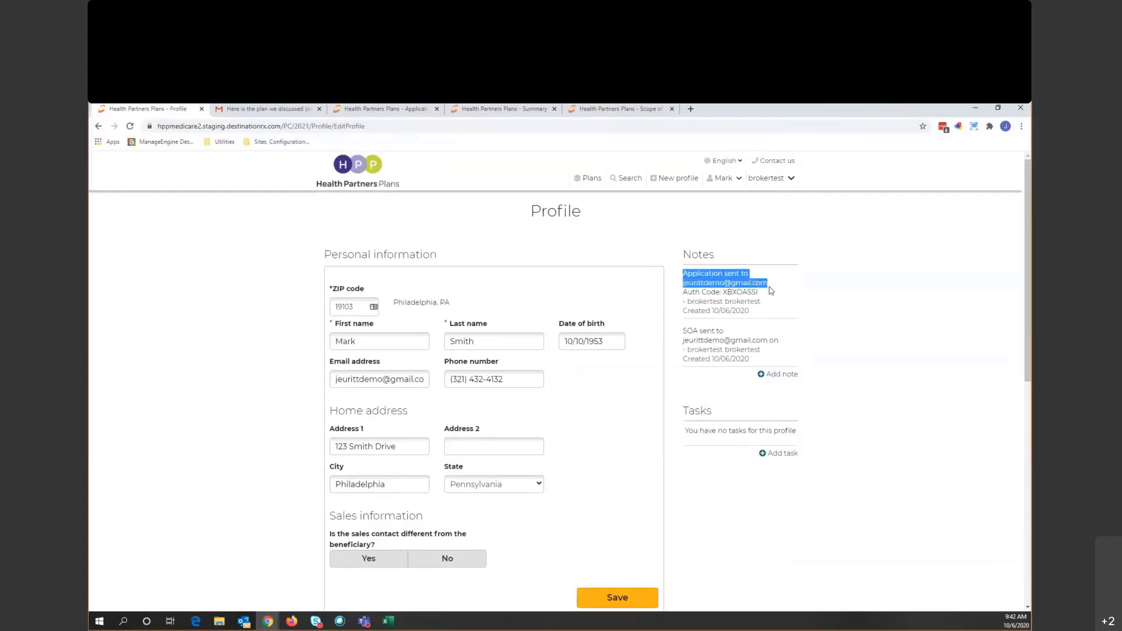
pyautogui.click(836, 295)
pyautogui.scroll(-1, 839, 296)
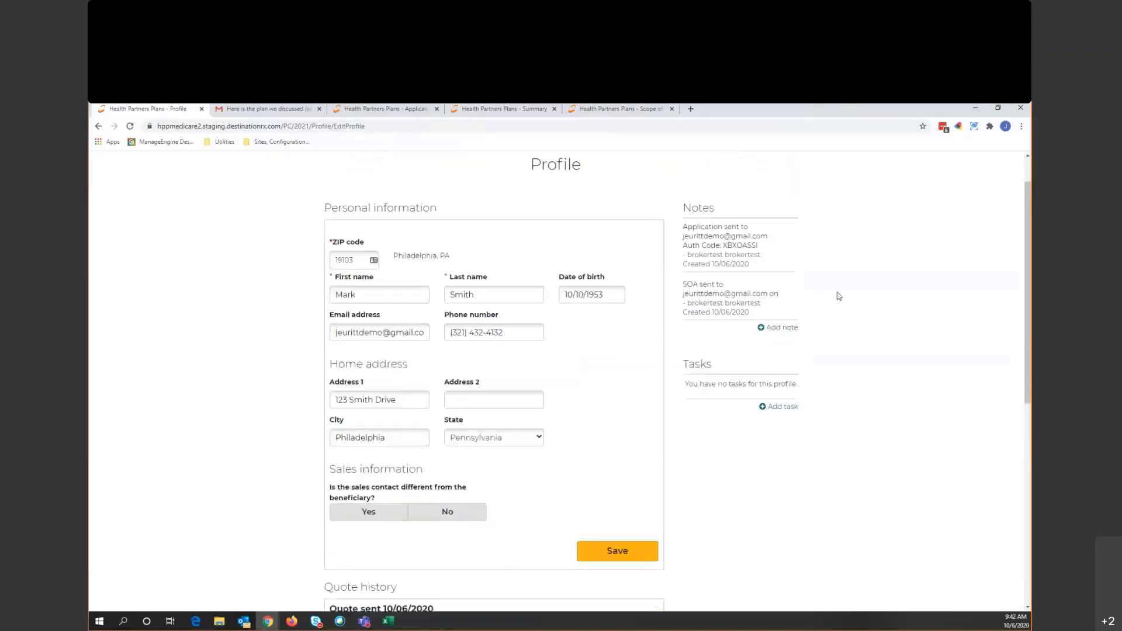
pyautogui.scroll(-1, 839, 296)
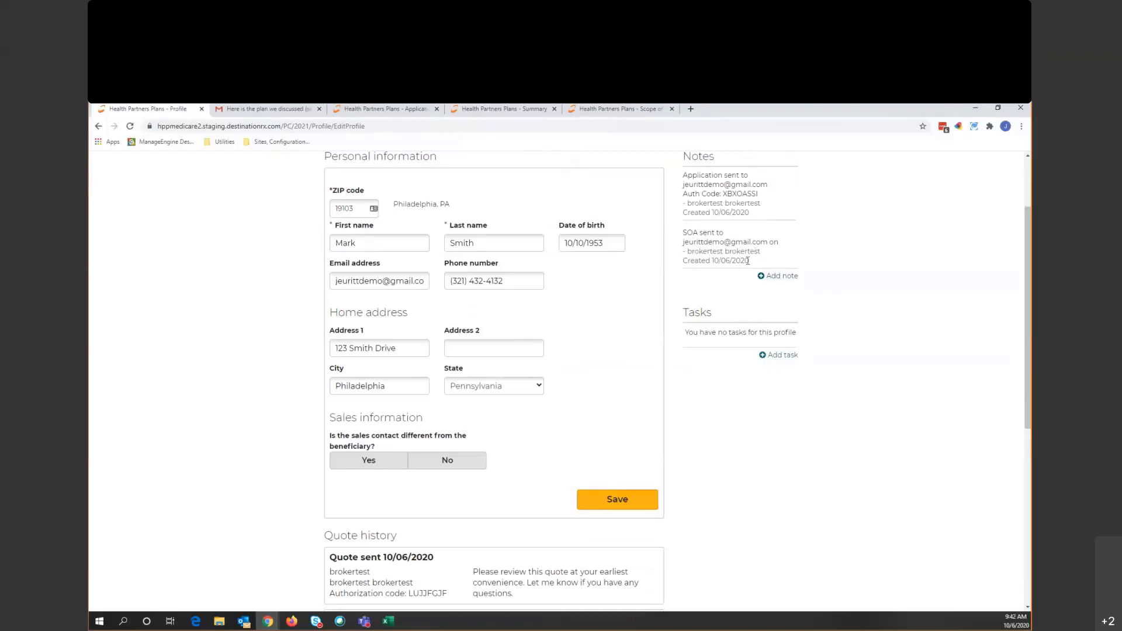
pyautogui.scroll(-1, 714, 290)
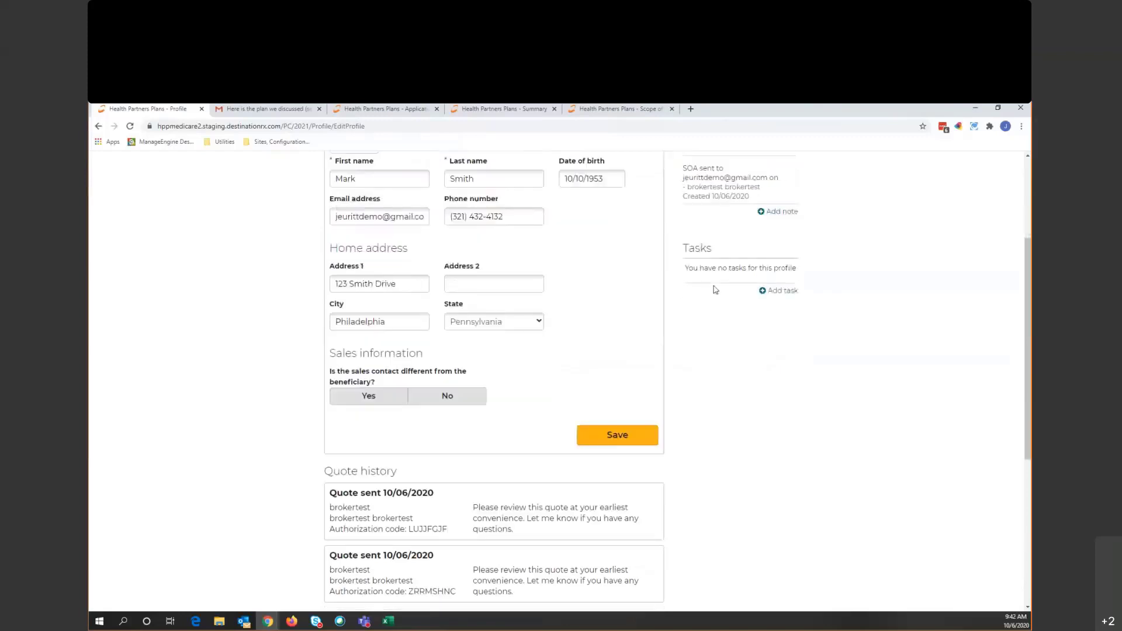
pyautogui.scroll(-2, 714, 291)
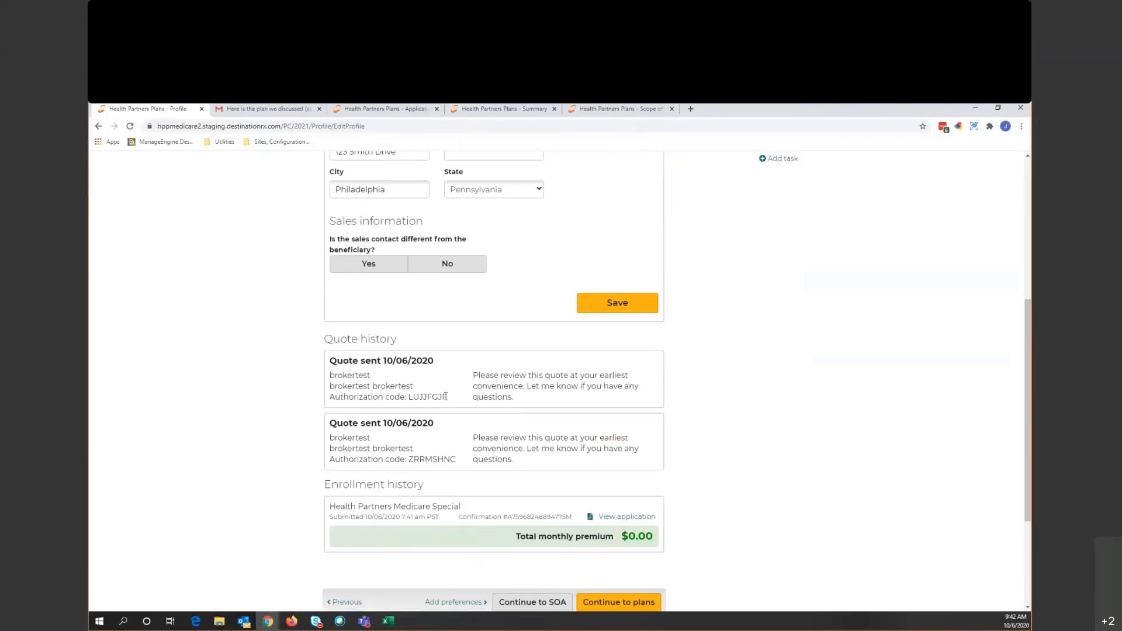
pyautogui.moveTo(454, 399); pyautogui.dragTo(412, 395)
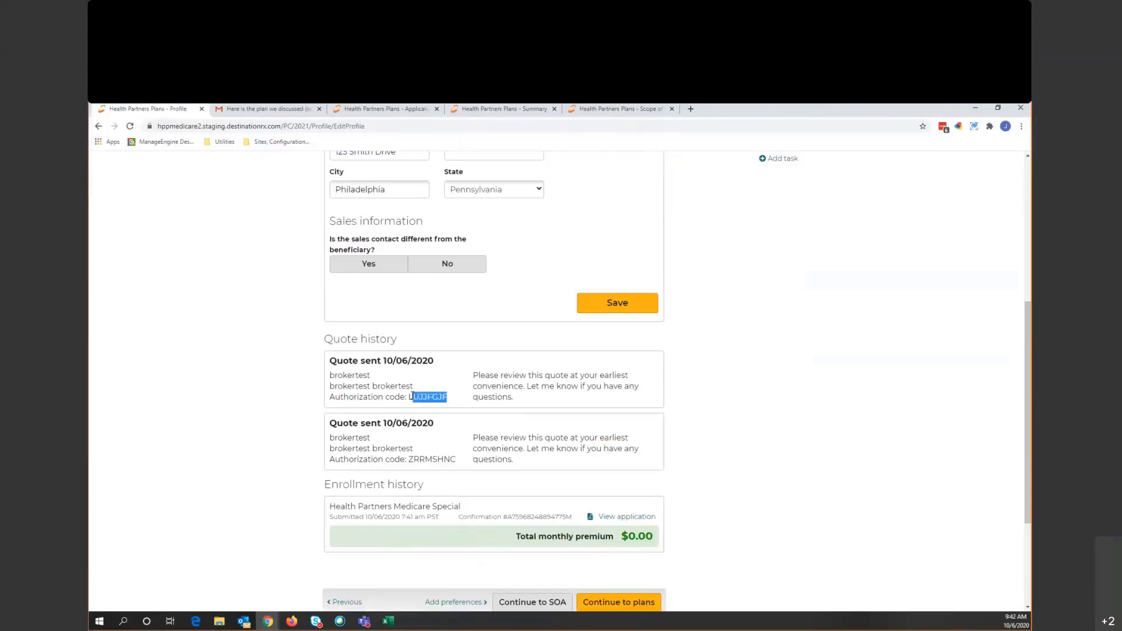
pyautogui.click(762, 437)
pyautogui.scroll(-1, 762, 437)
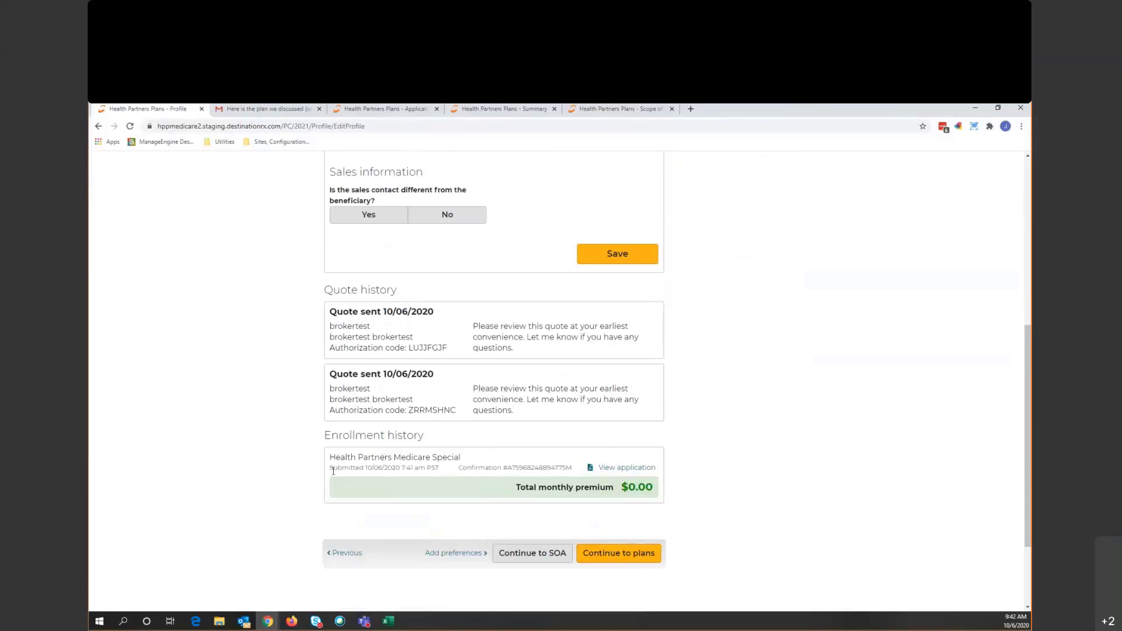
pyautogui.moveTo(332, 468); pyautogui.dragTo(439, 471)
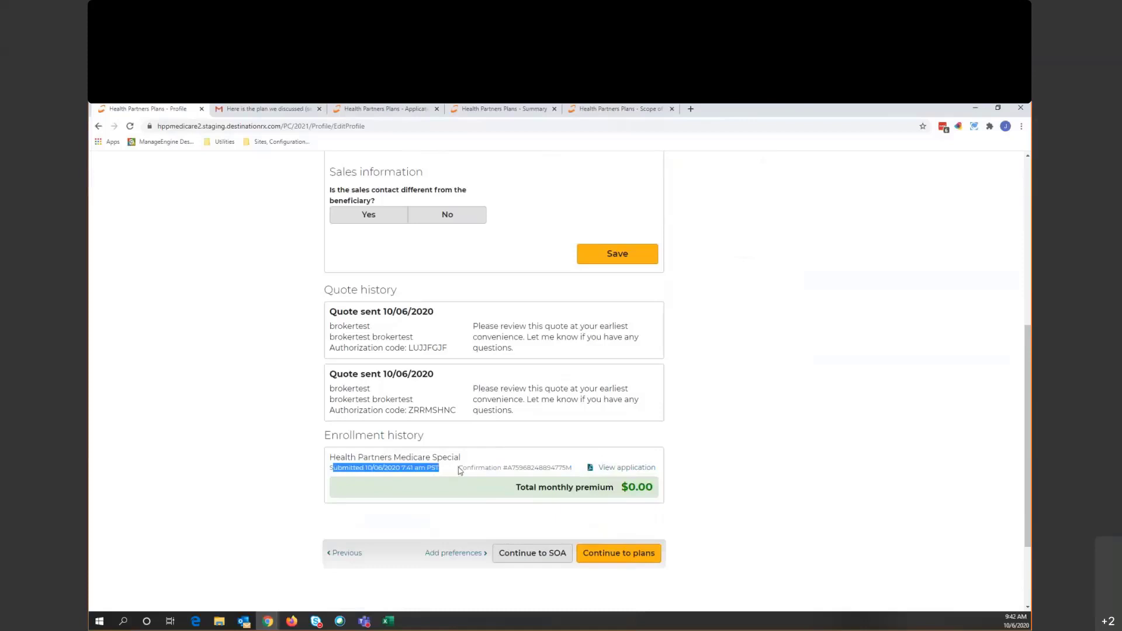
pyautogui.moveTo(460, 470); pyautogui.dragTo(727, 459)
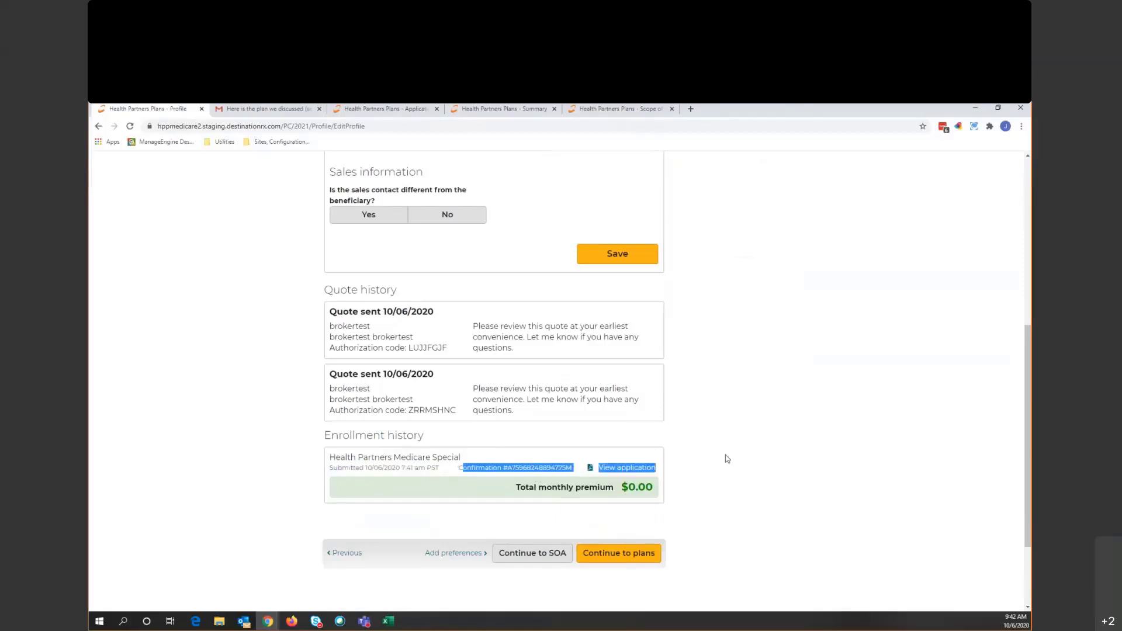
pyautogui.click(724, 454)
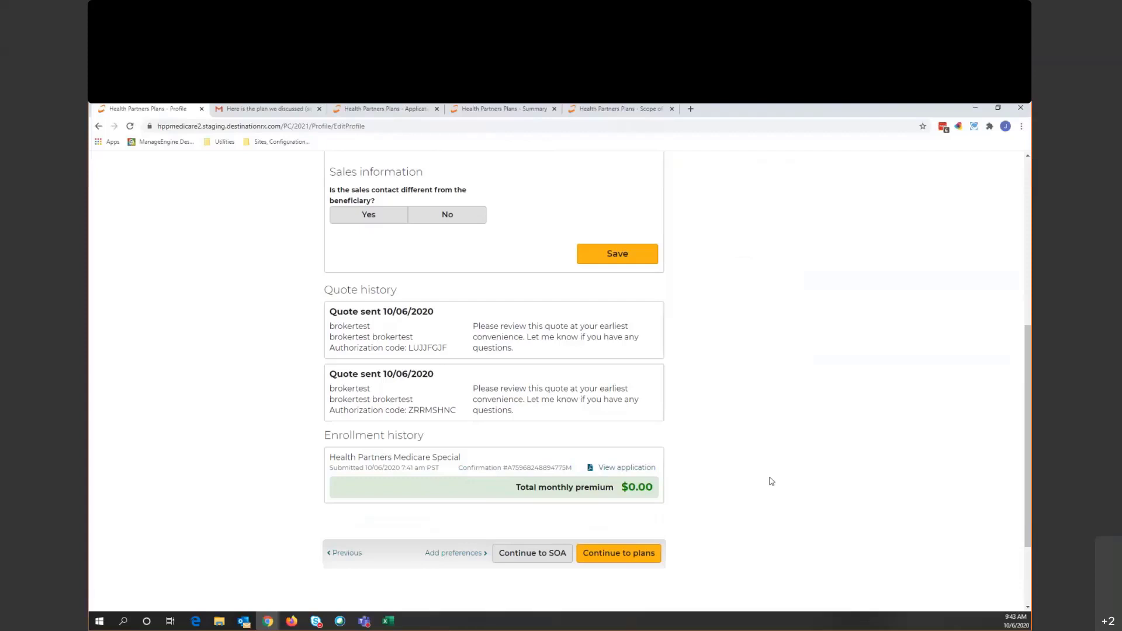
pyautogui.scroll(6, 764, 466)
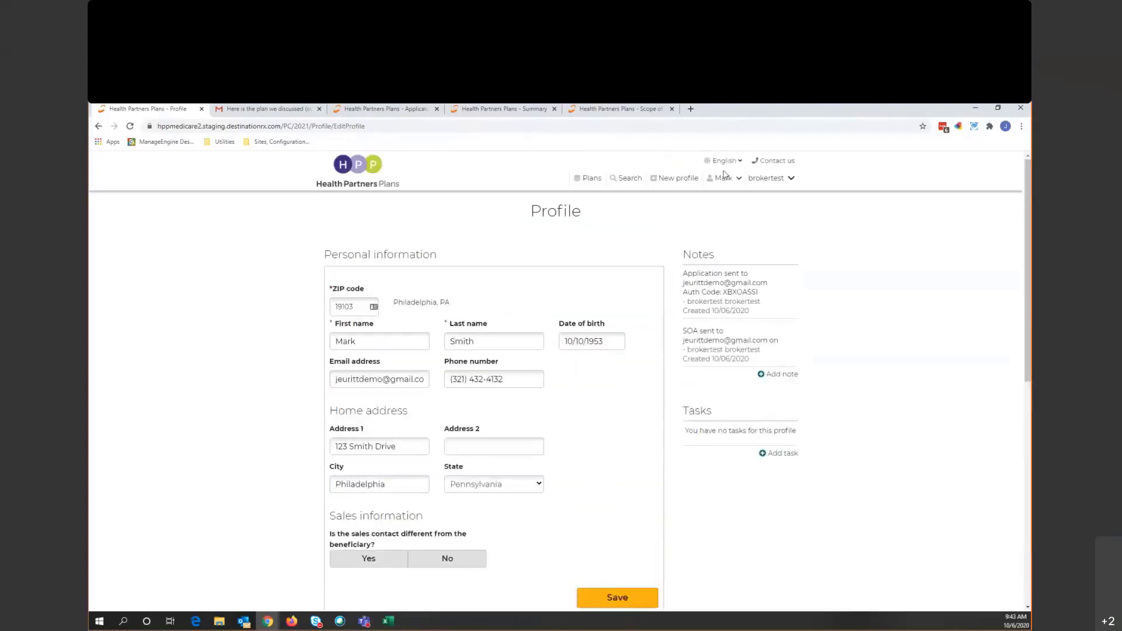
pyautogui.click(738, 181)
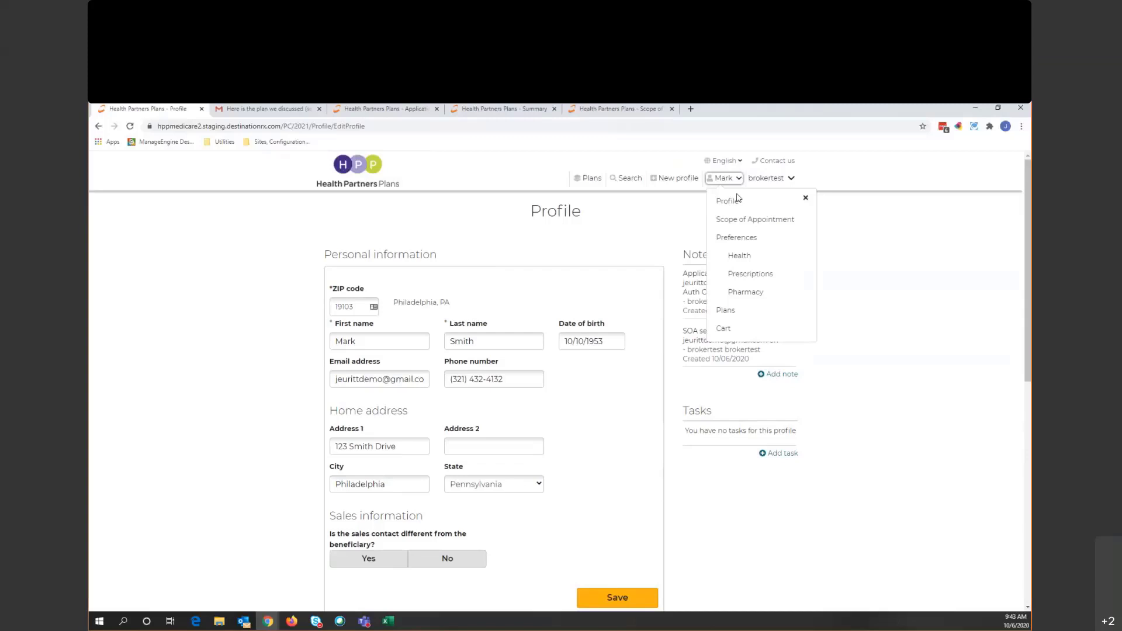
pyautogui.click(920, 265)
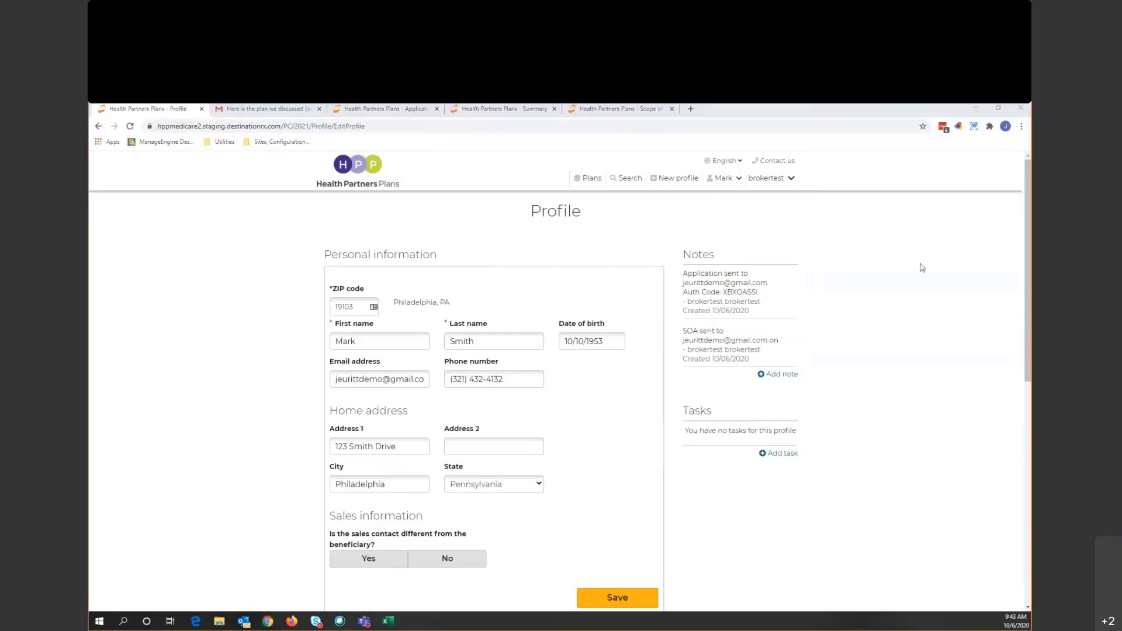